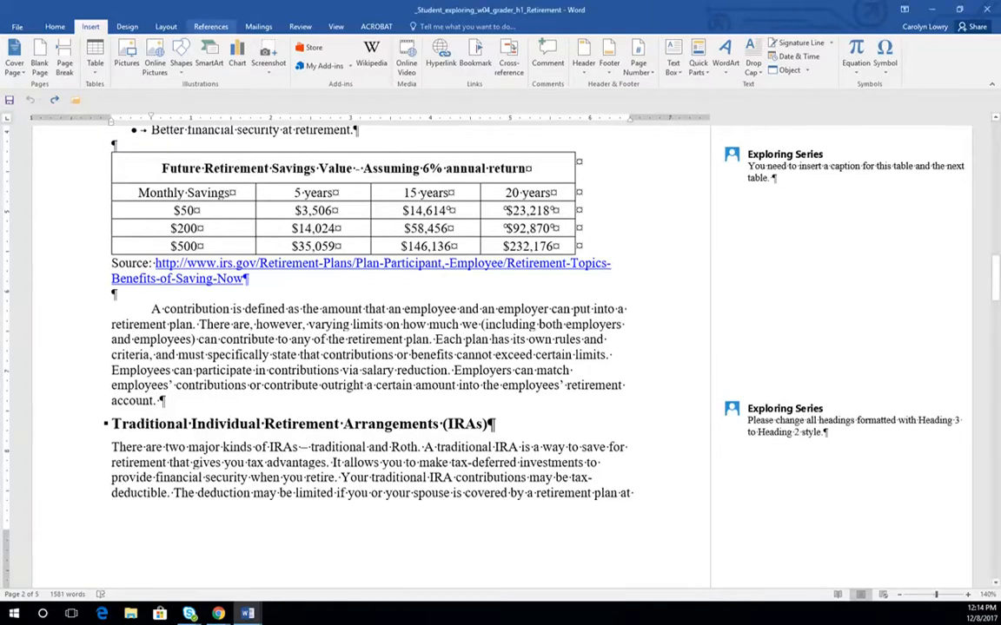
Set the document's citation and bibliography style to APA Sixth Edition.
click(211, 26)
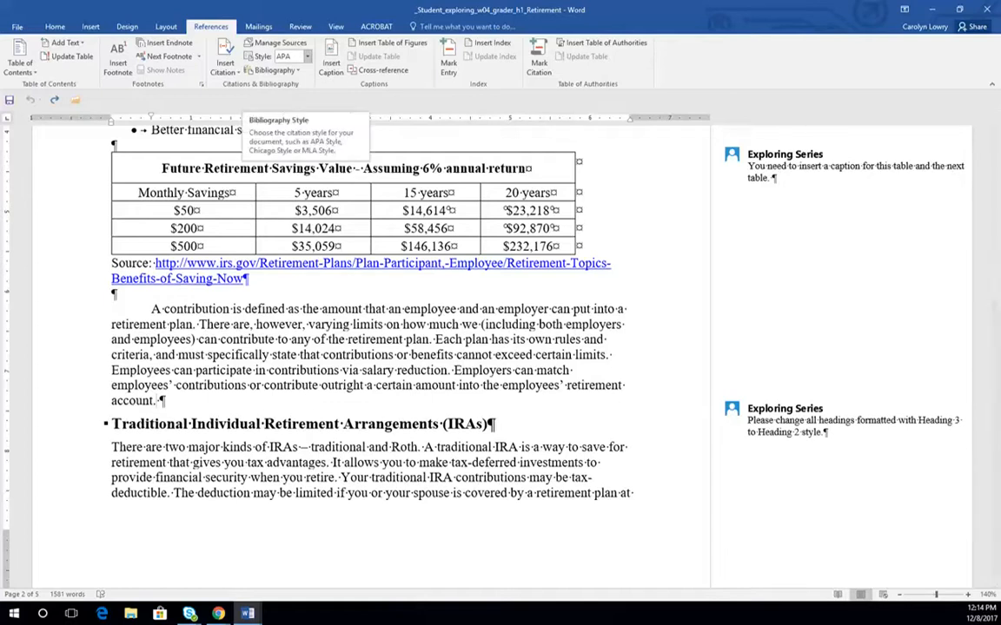
click(306, 55)
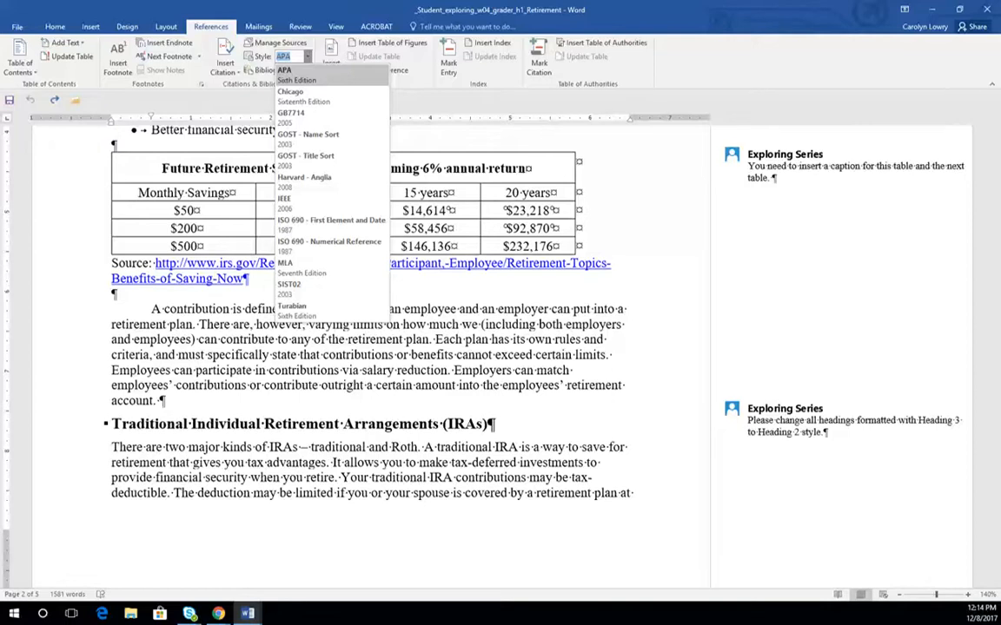
click(297, 76)
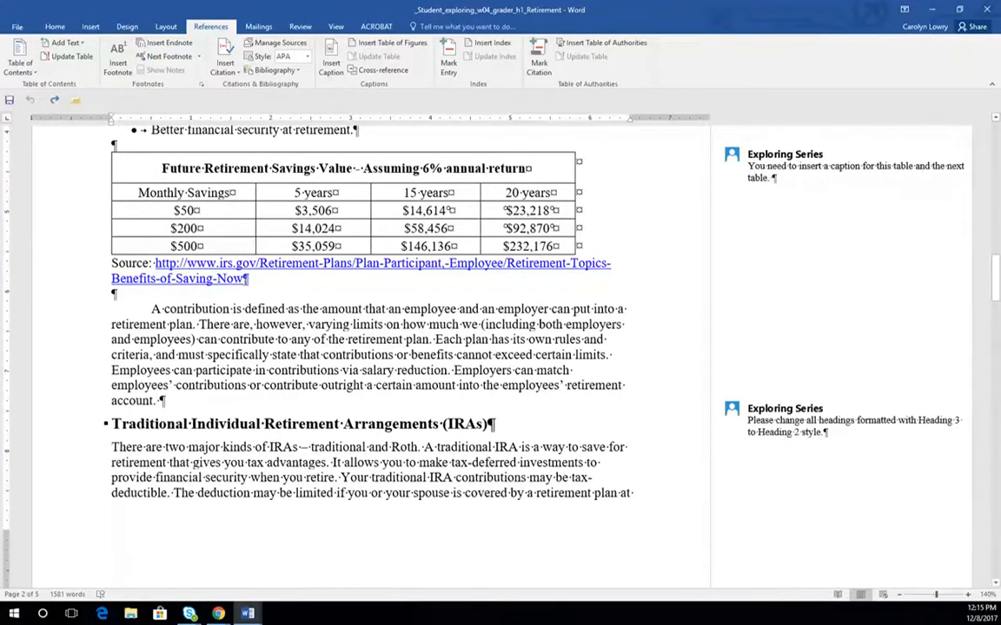
Copy the IRS web address in the source line below the Future Retirement Savings Value table.
click(157, 262)
double_click(157, 262)
key(ctrl+c)
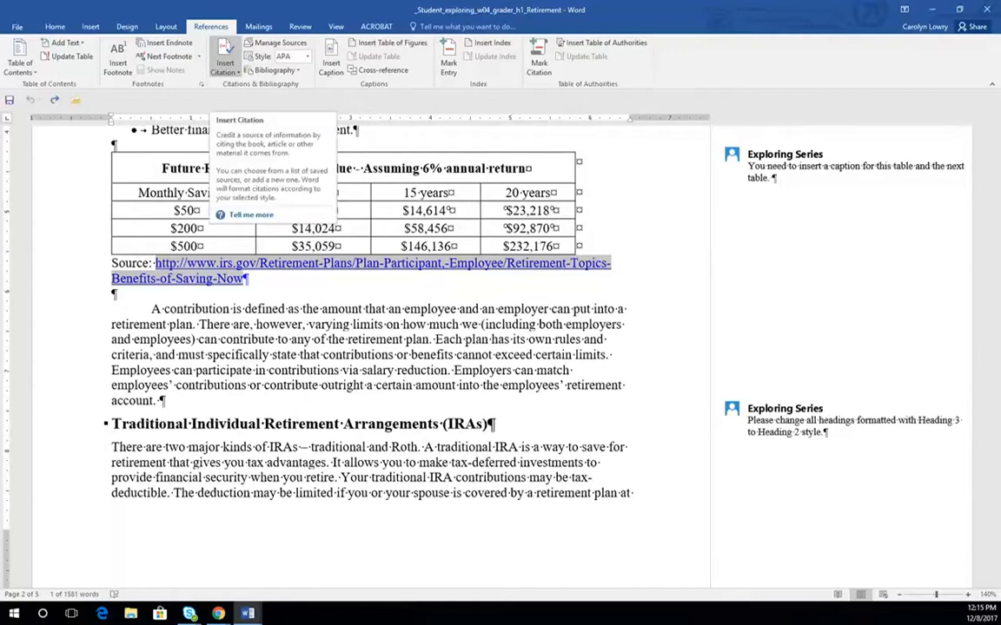
Start a new citation source of type Web site in place of the selected link and paste the copied address as its URL.
click(224, 66)
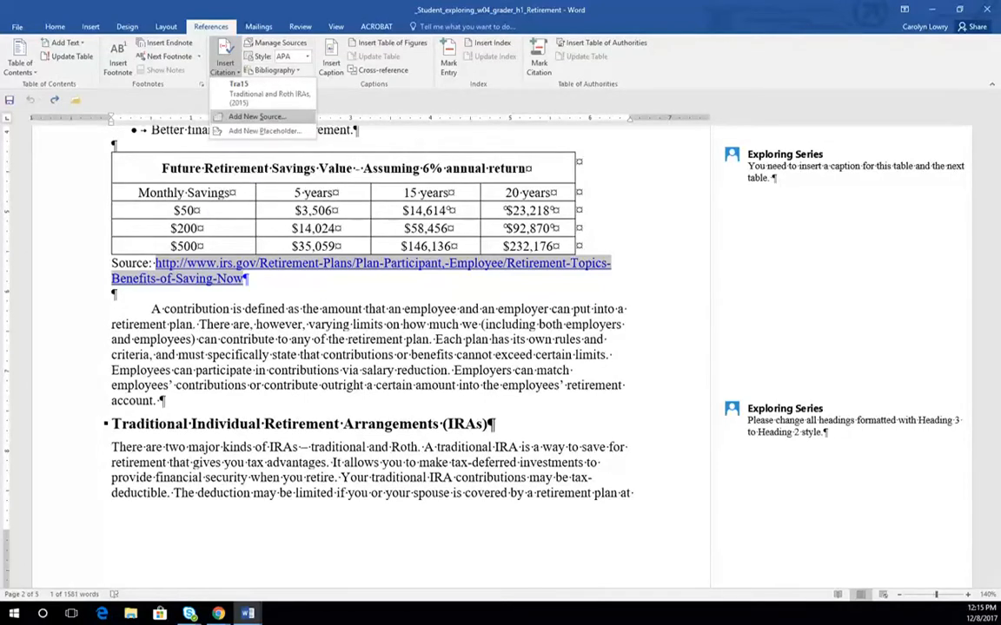
click(256, 116)
drag(391, 213, 356, 93)
click(460, 114)
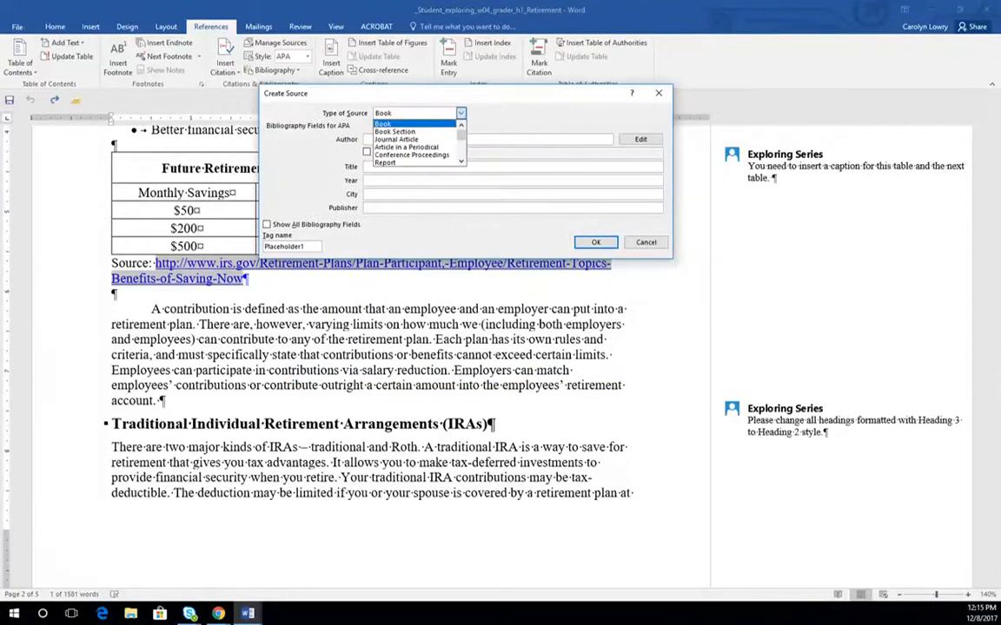
scroll(415, 146, down, 2)
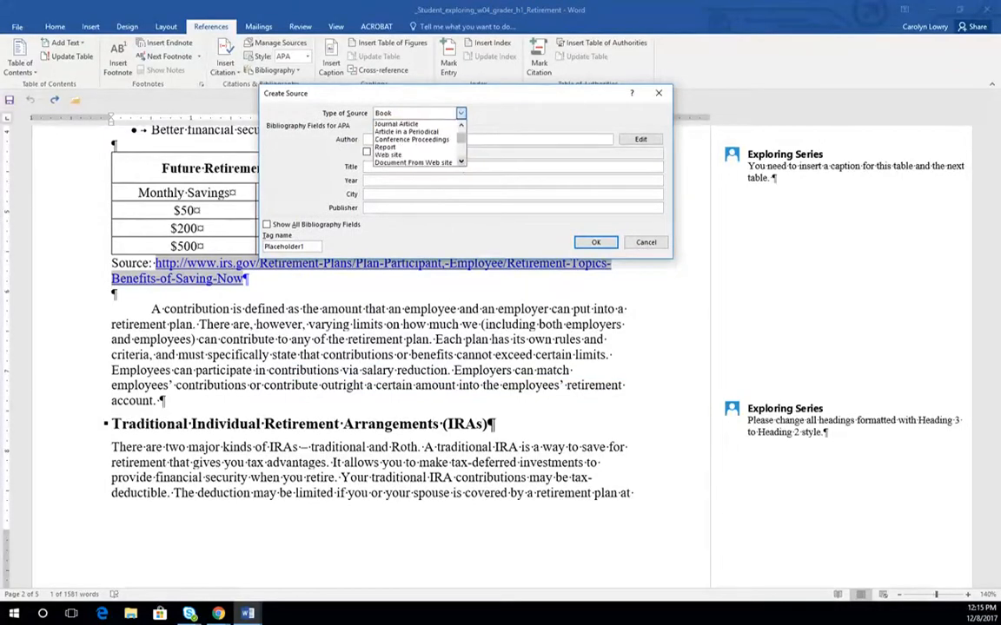
click(415, 155)
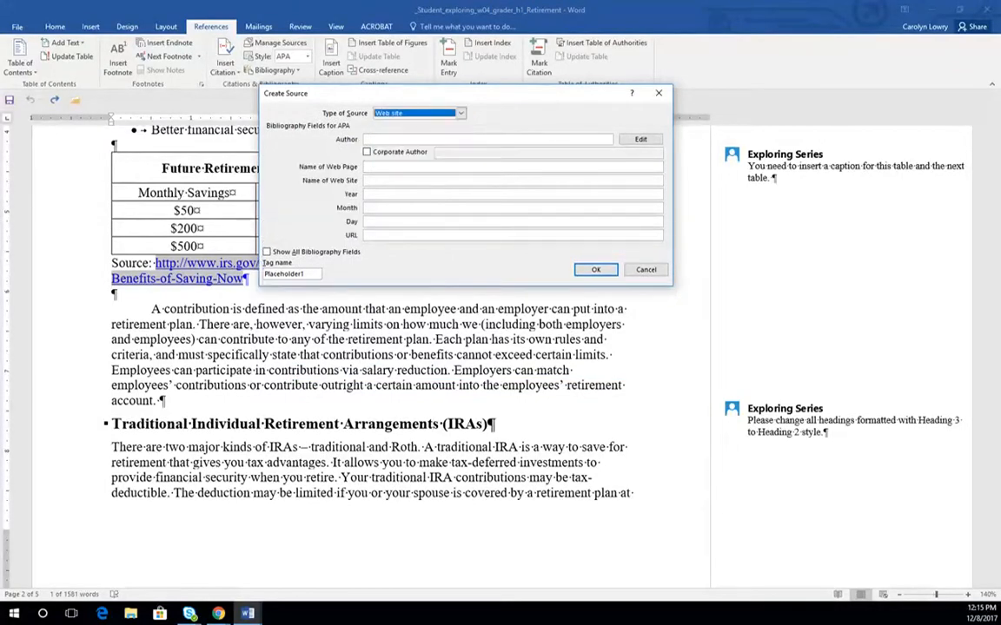
click(371, 236)
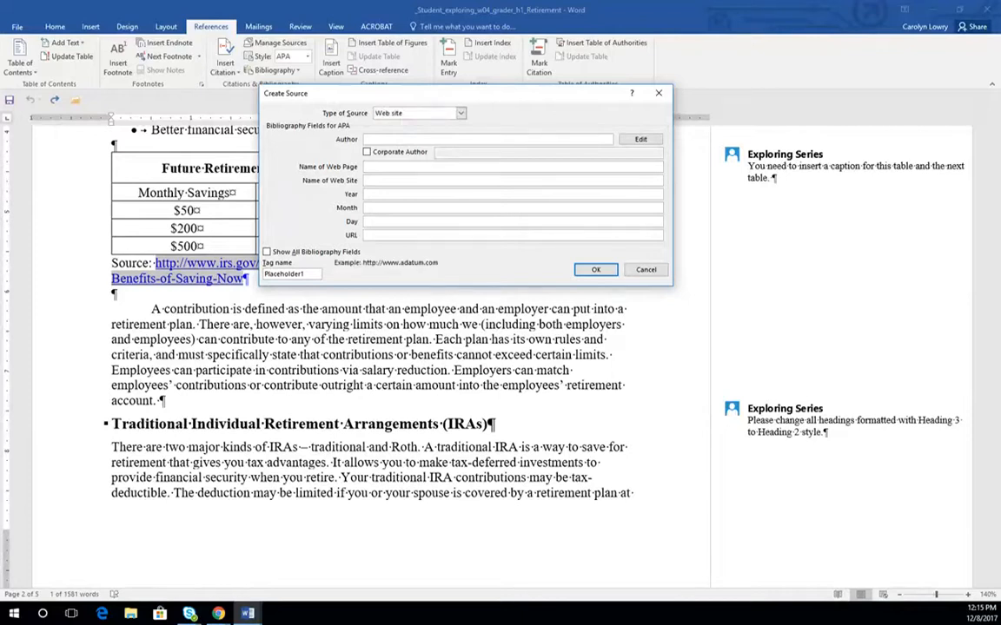
key(ctrl+v)
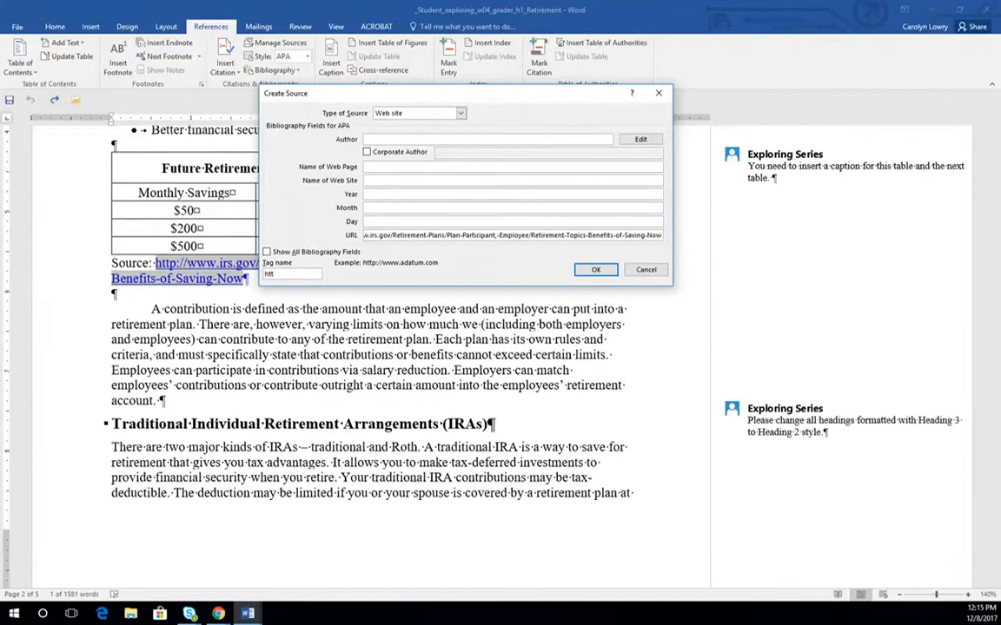
Name the source's web page "IRS Preparing for Retirement" and its web site "IRS.gov".
click(382, 167)
drag(451, 93, 646, 95)
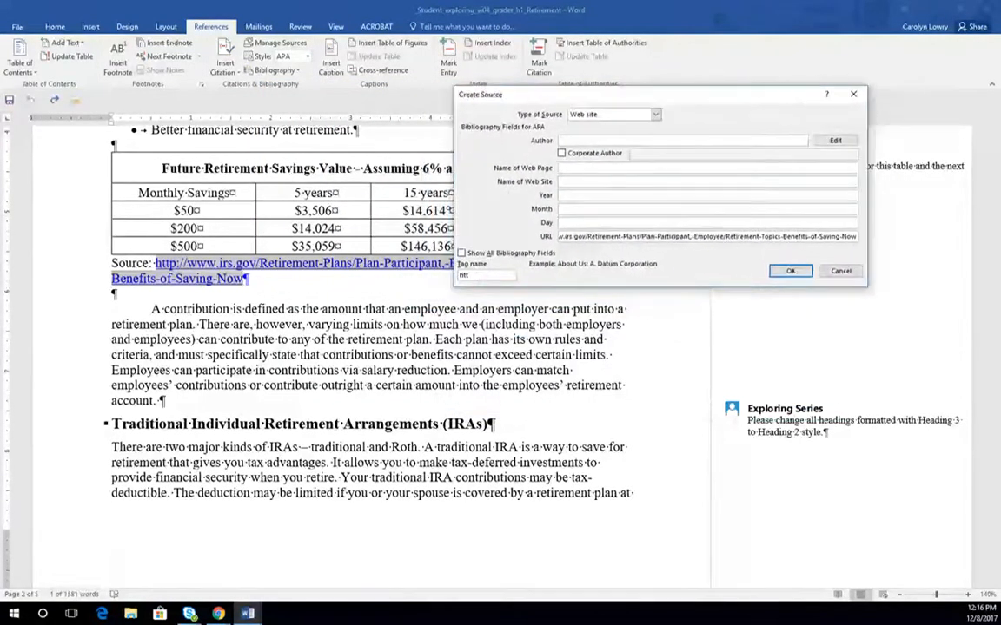
text(IR)
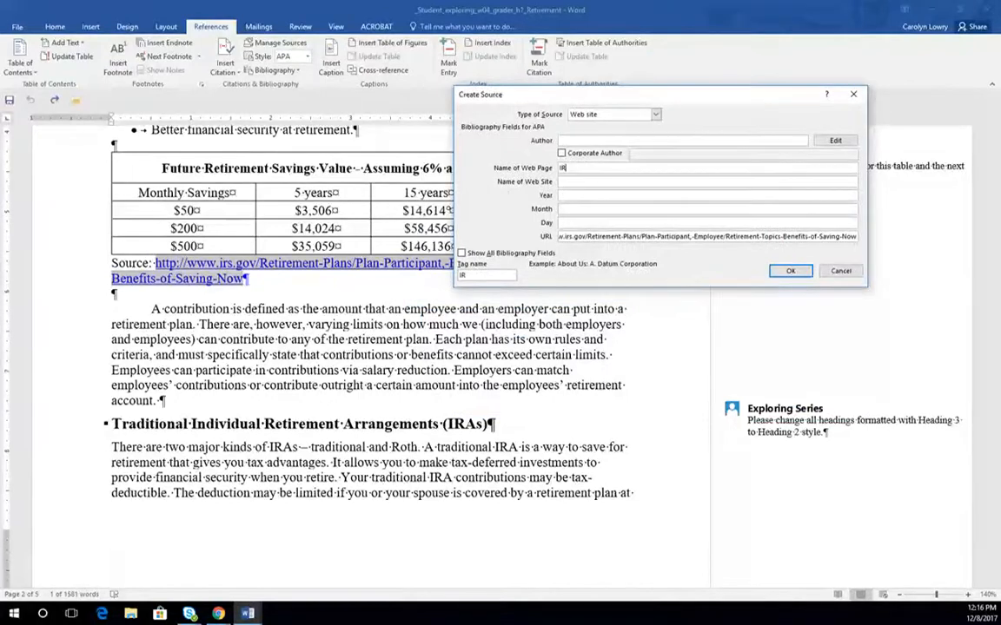
text(S Preparing for Retirement)
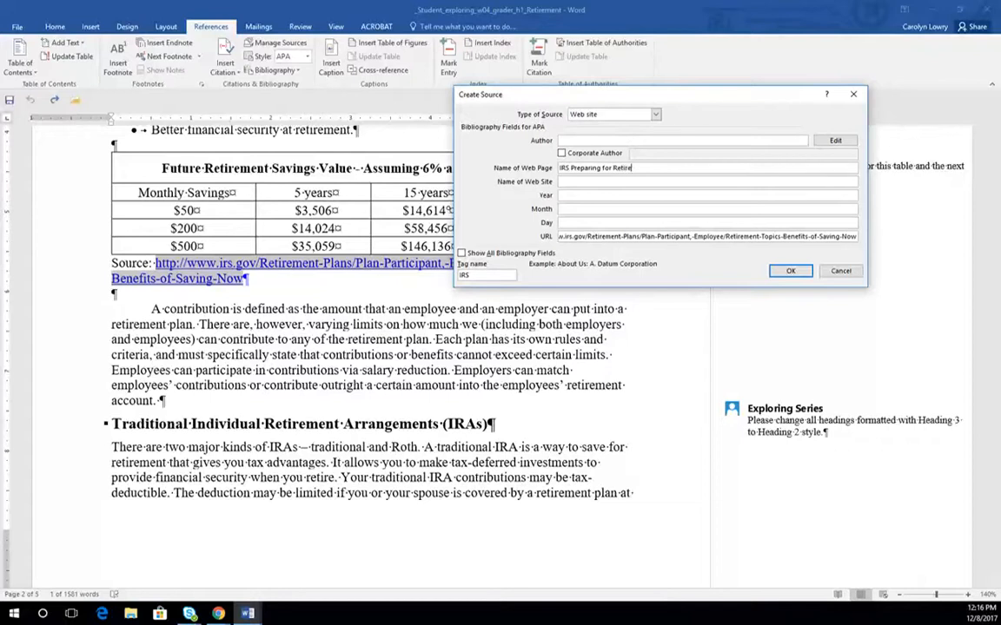
key(Tab)
text(IRS.gov)
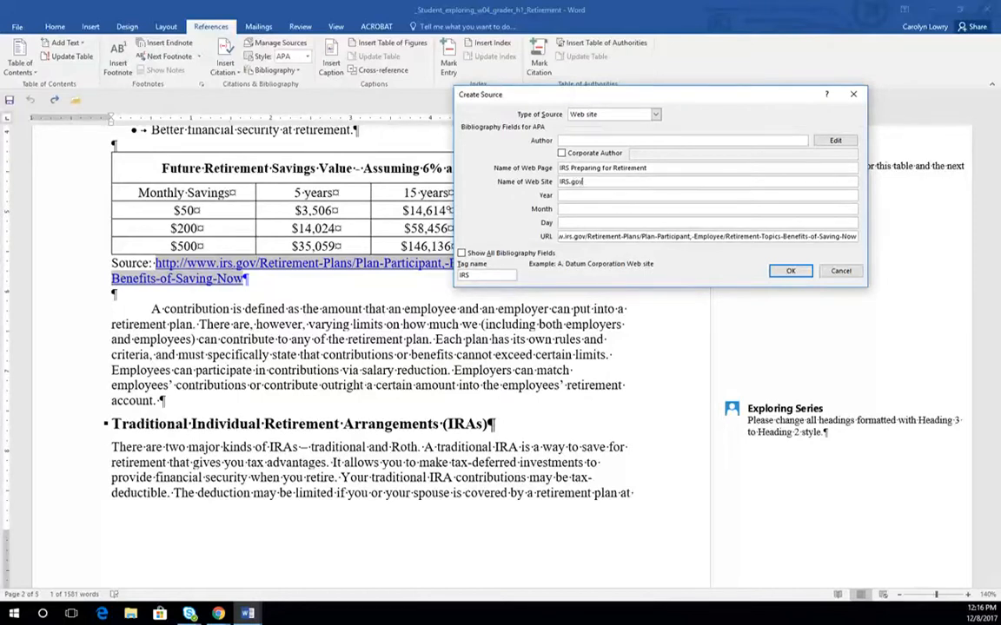
Date the IRS source with year 2016, month 5 and day 2, and insert its citation in the source line.
key(Tab)
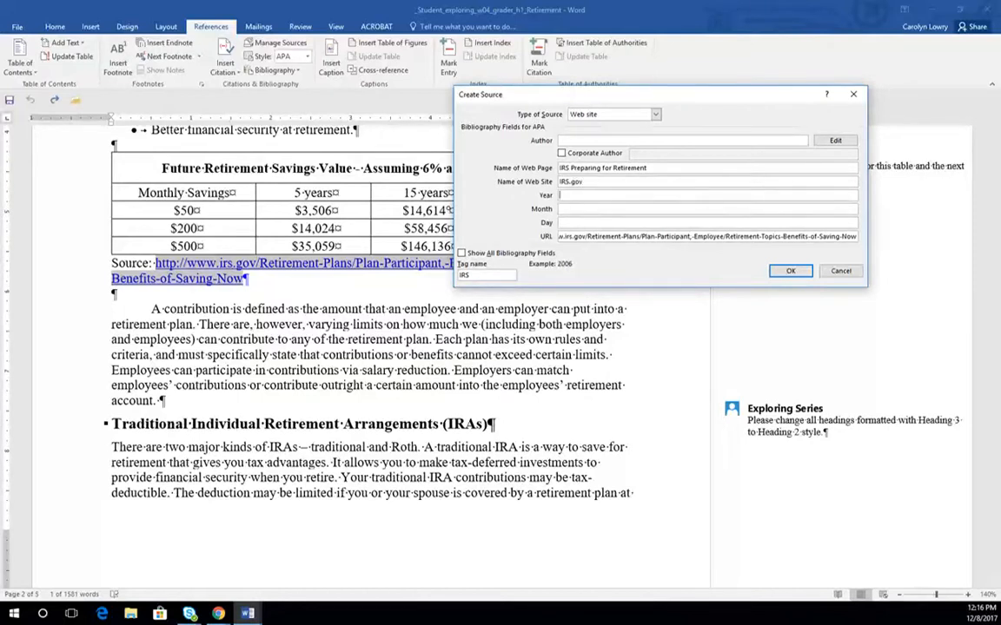
text(2016)
key(Tab)
text(5)
key(Tab)
text(2)
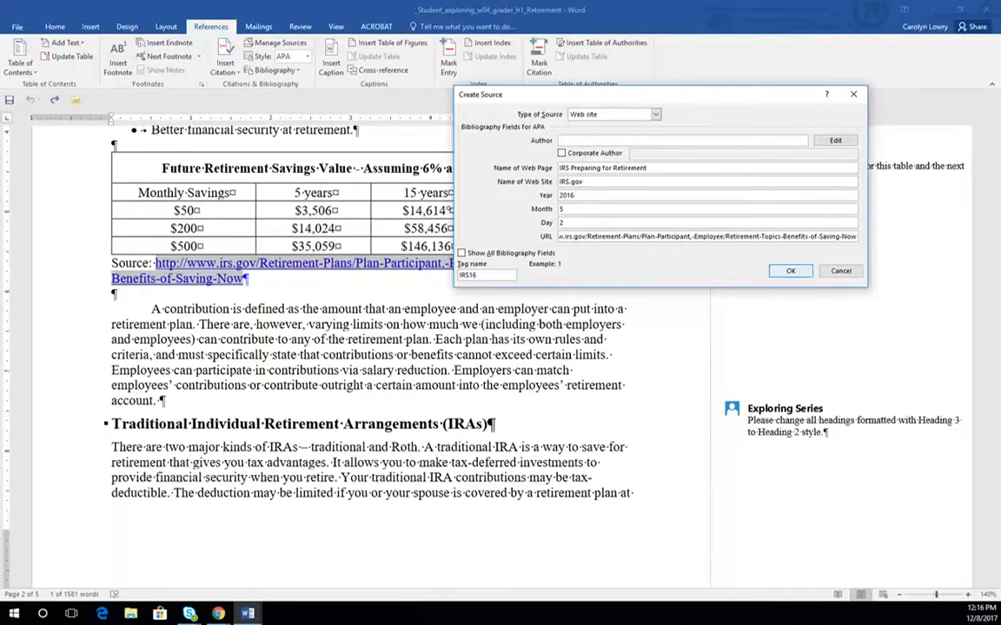
key(Return)
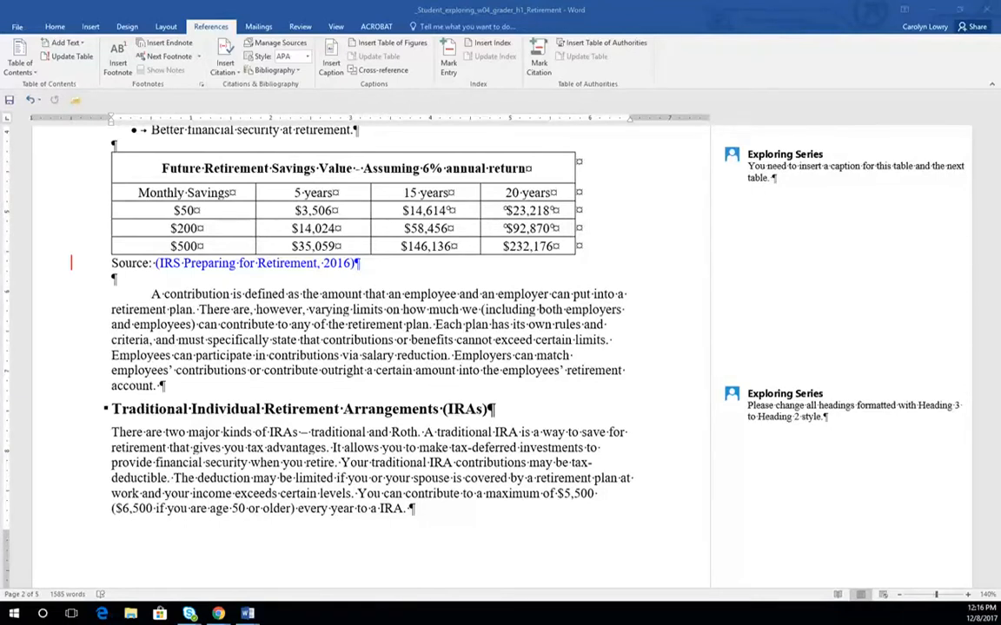
Place the cursor at the end of the contribution paragraph, and copy the address of the Morgan Stanley retirement planning page from Chrome.
click(187, 386)
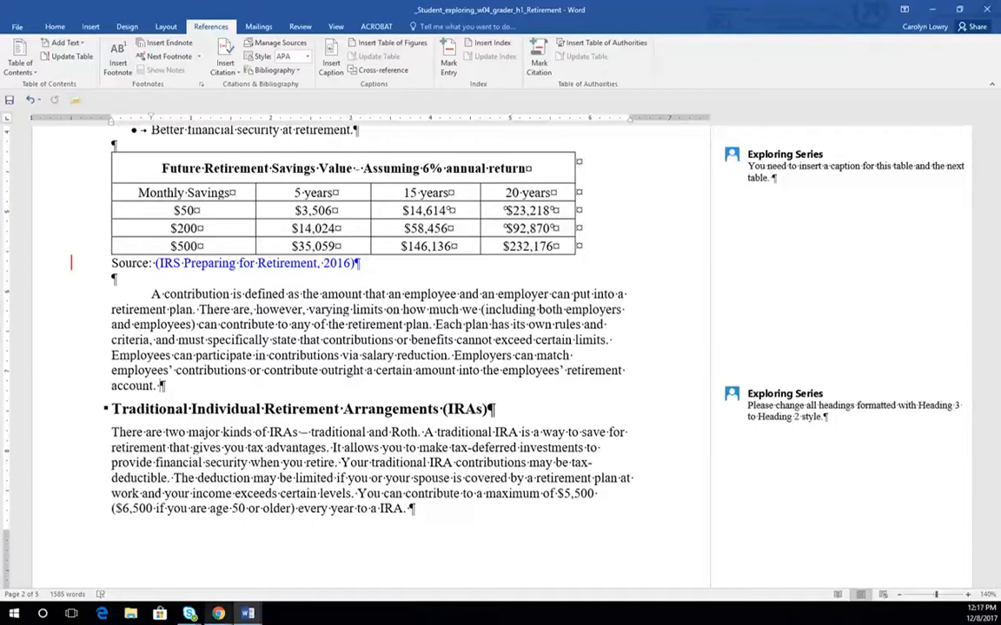
mouse_move(218, 614)
click(337, 561)
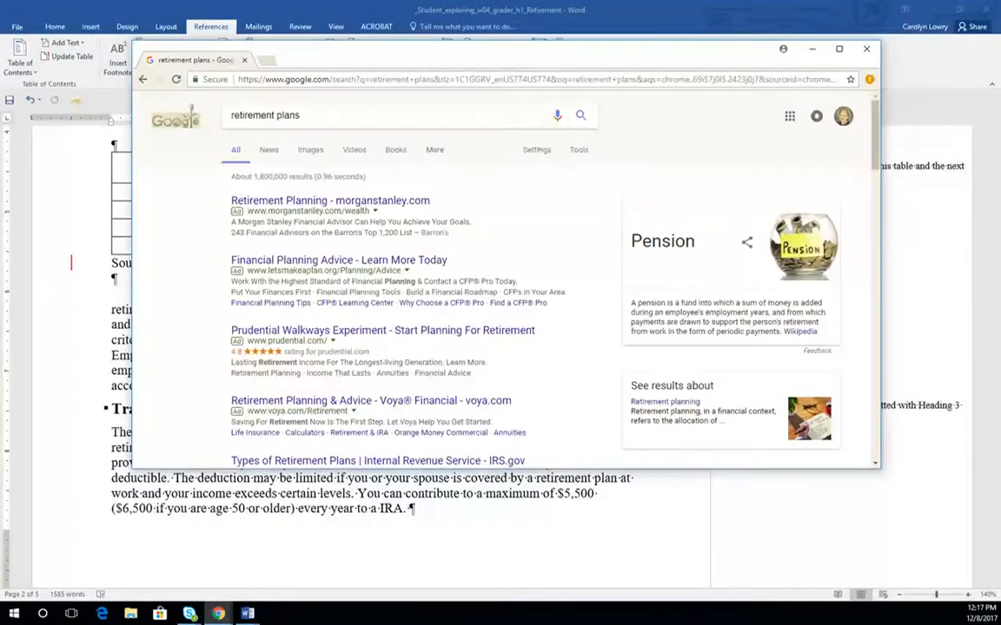
mouse_move(452, 54)
mouse_down()
mouse_move(441, 53)
mouse_move(461, 60)
mouse_up()
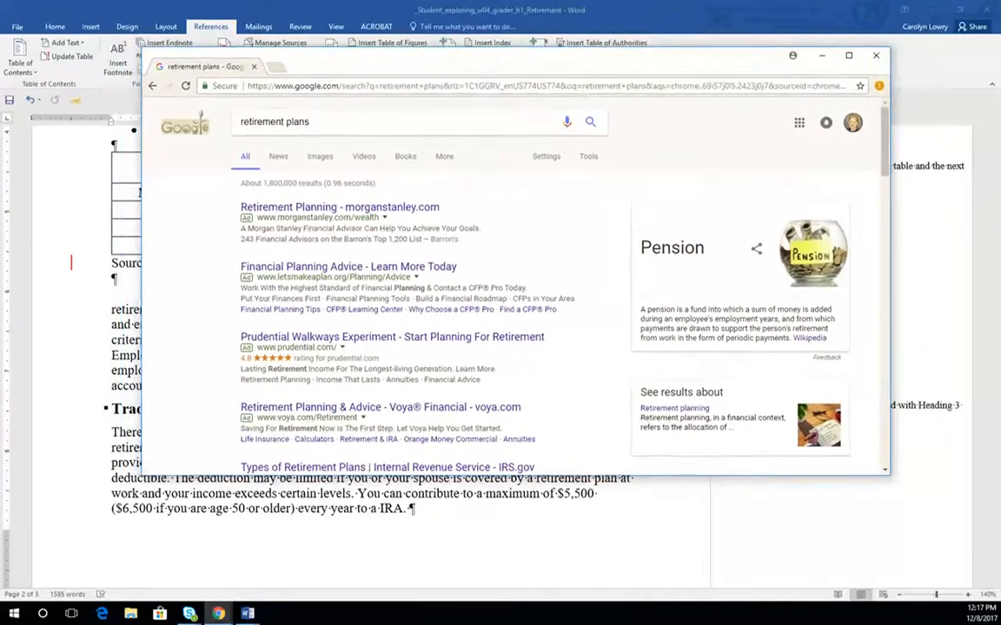
click(339, 207)
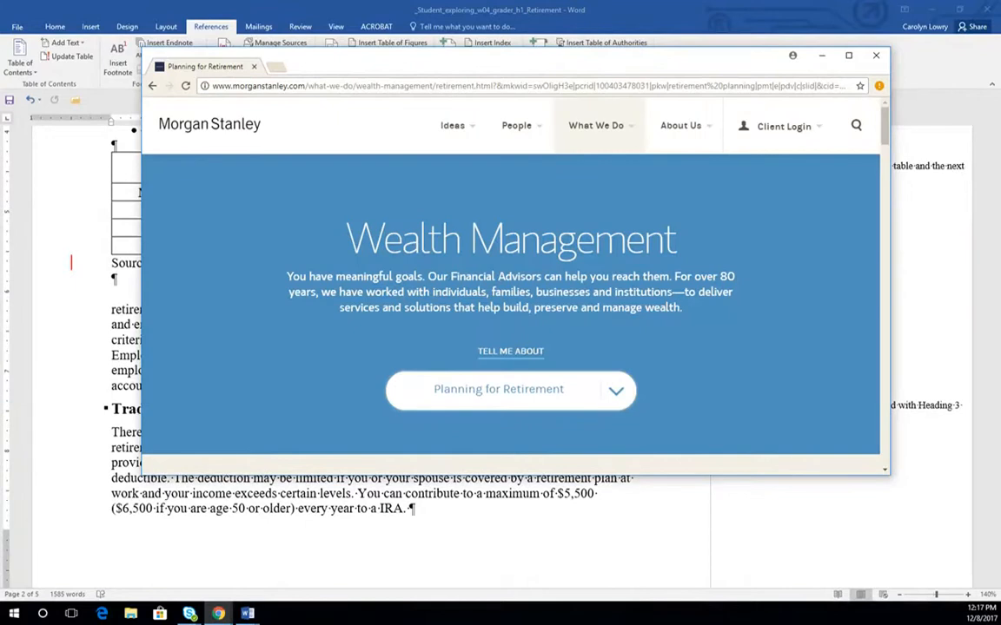
click(347, 87)
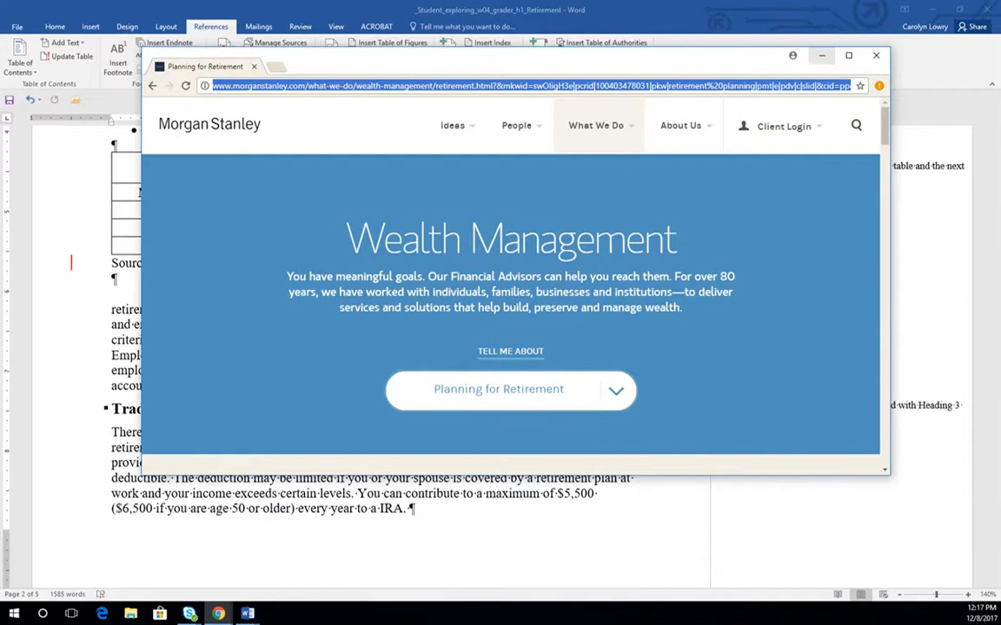
click(822, 56)
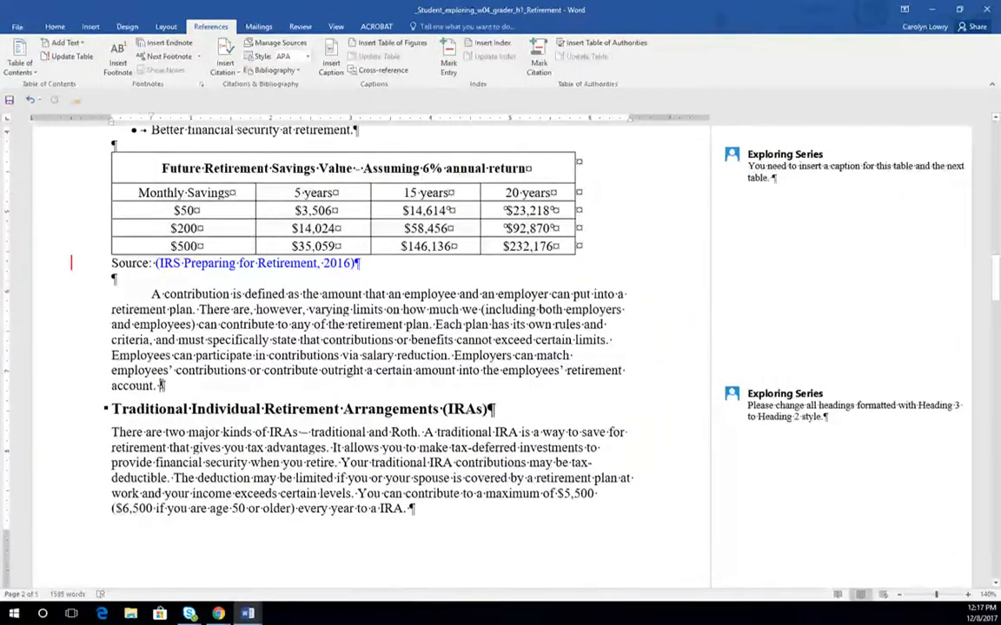
Start another new Web site source for the contribution paragraph and paste the Morgan Stanley address as its URL.
click(225, 66)
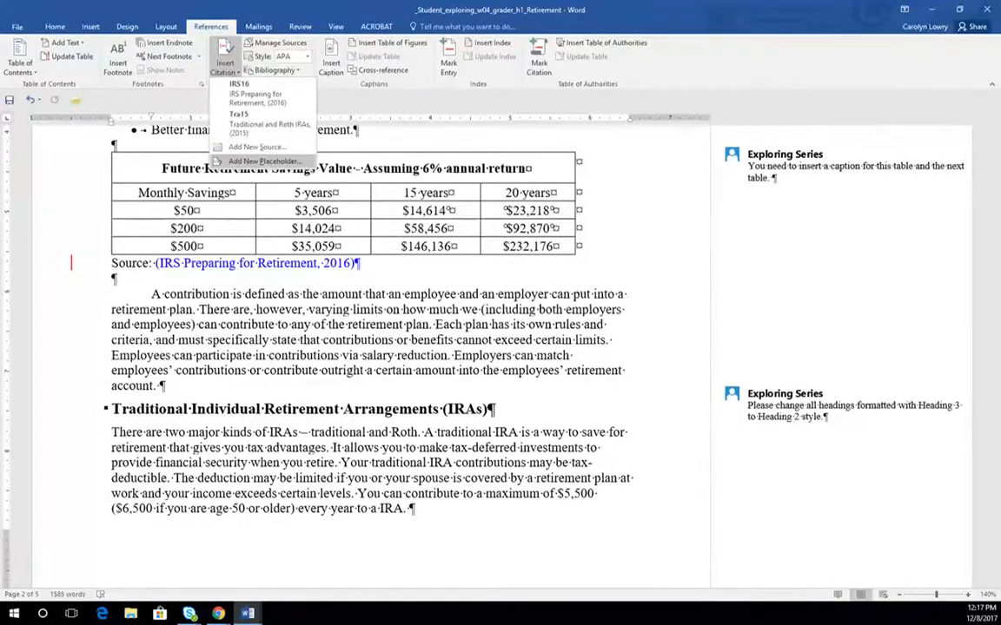
click(254, 147)
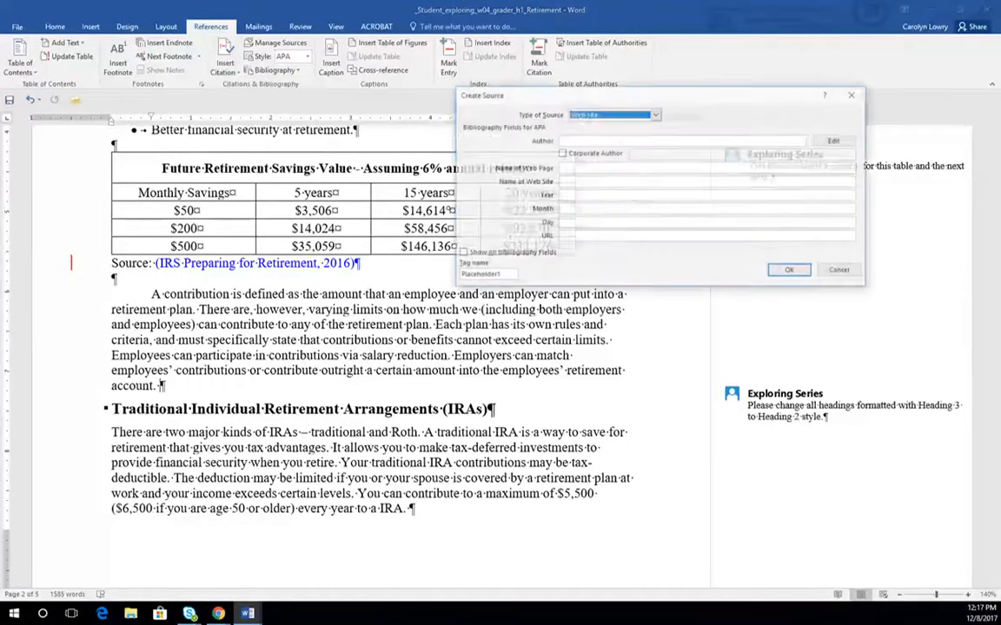
click(569, 235)
key(ctrl+v)
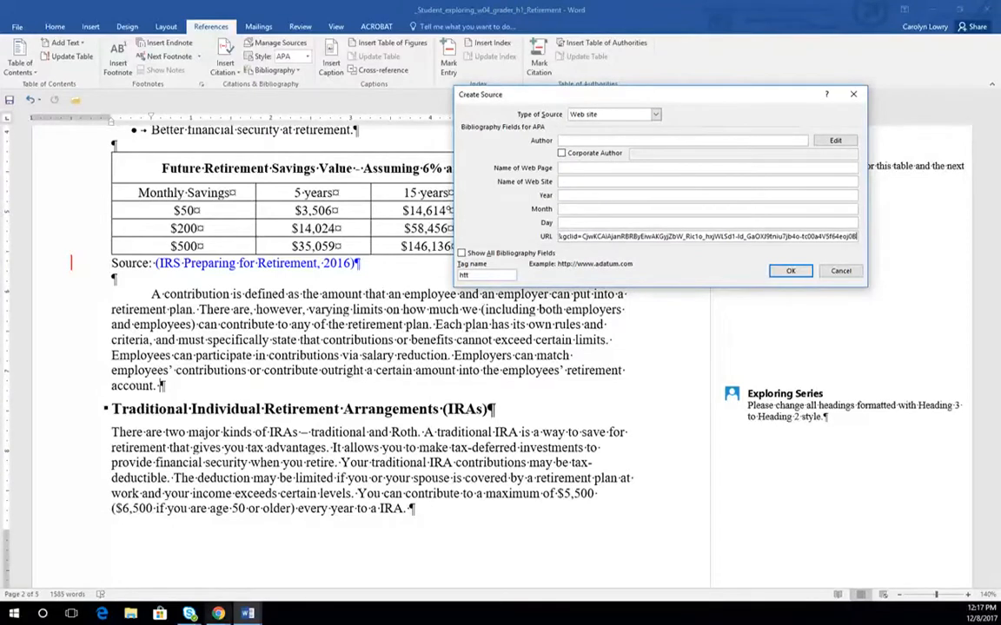
Check the page title in Chrome, and name the source's web page "Wealth Management" and its web site "Morgan Stanley".
click(218, 613)
click(337, 560)
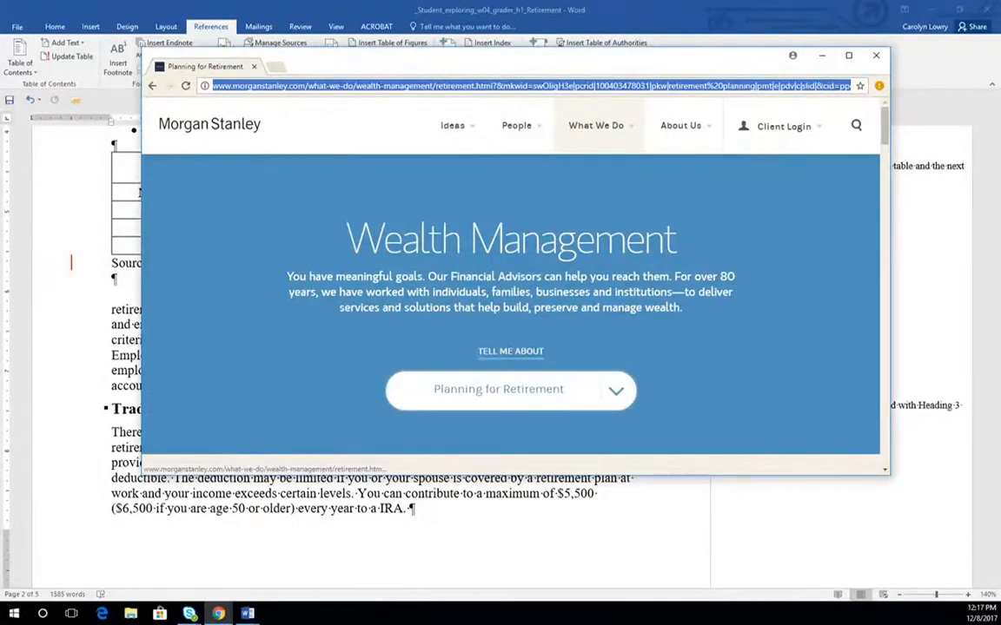
click(821, 55)
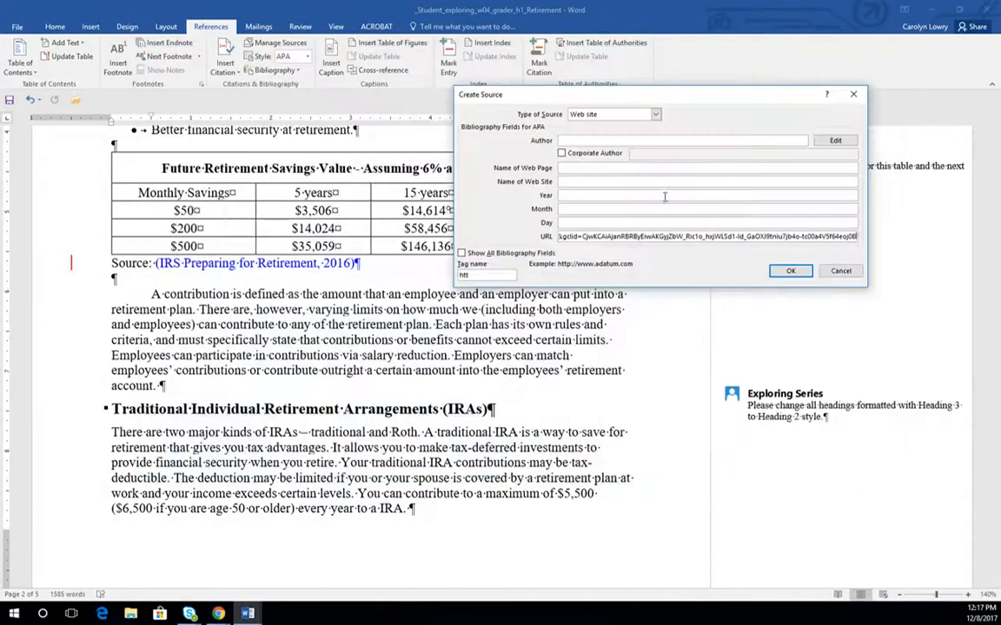
click(583, 169)
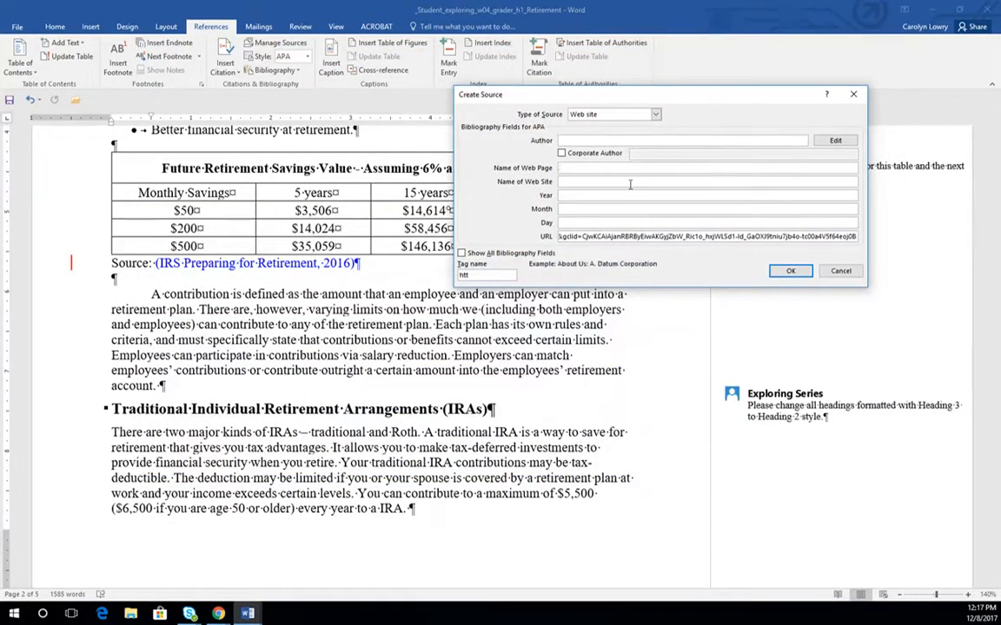
text(Wealth Management)
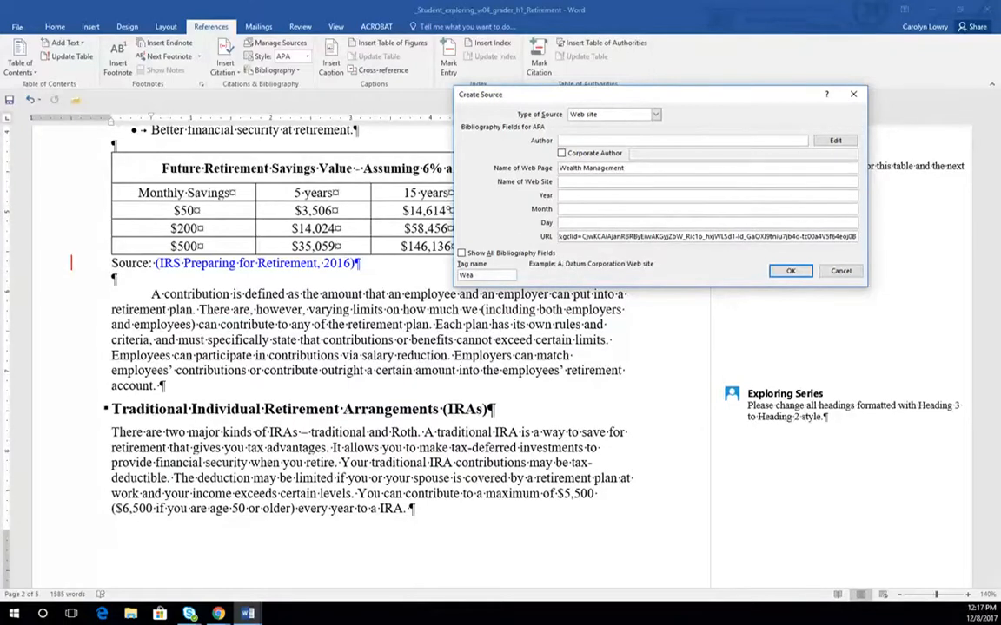
key(Tab)
text(Morgan Stanley)
Date the Morgan Stanley source with year 2017, month 12 and day 08.
key(Tab)
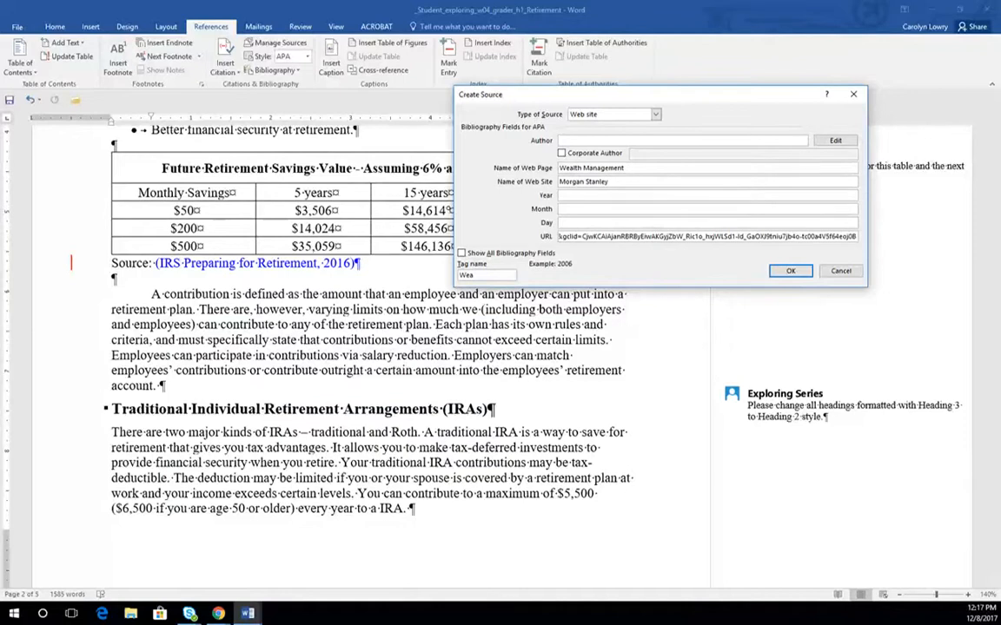
text(2017)
key(Tab)
text(12)
key(Tab)
text(08)
key(Tab)
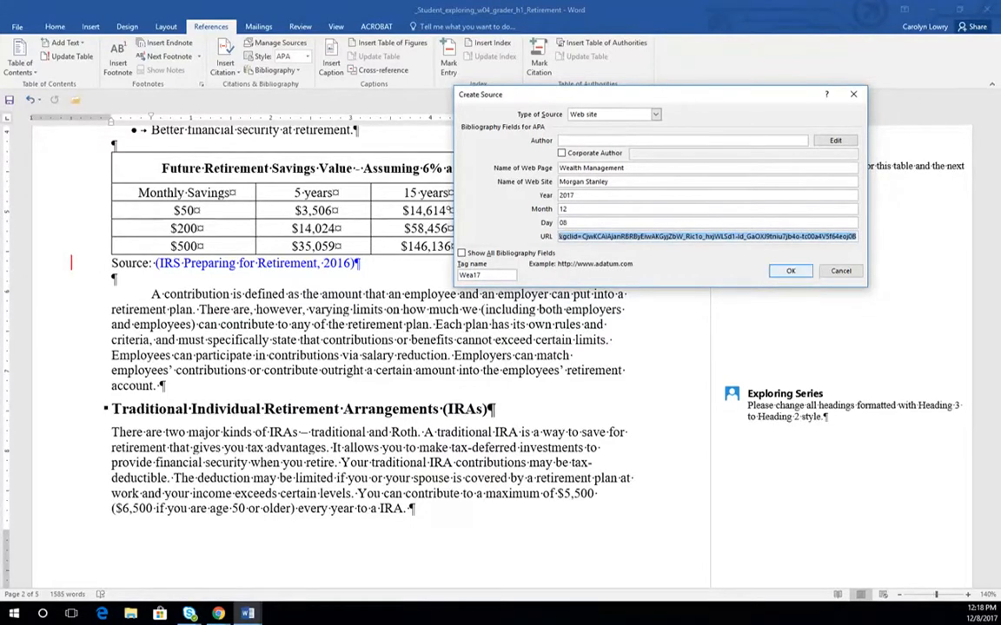
Insert the Wealth Management citation at the end of the contribution paragraph and move the sentence's period behind it.
key(Return)
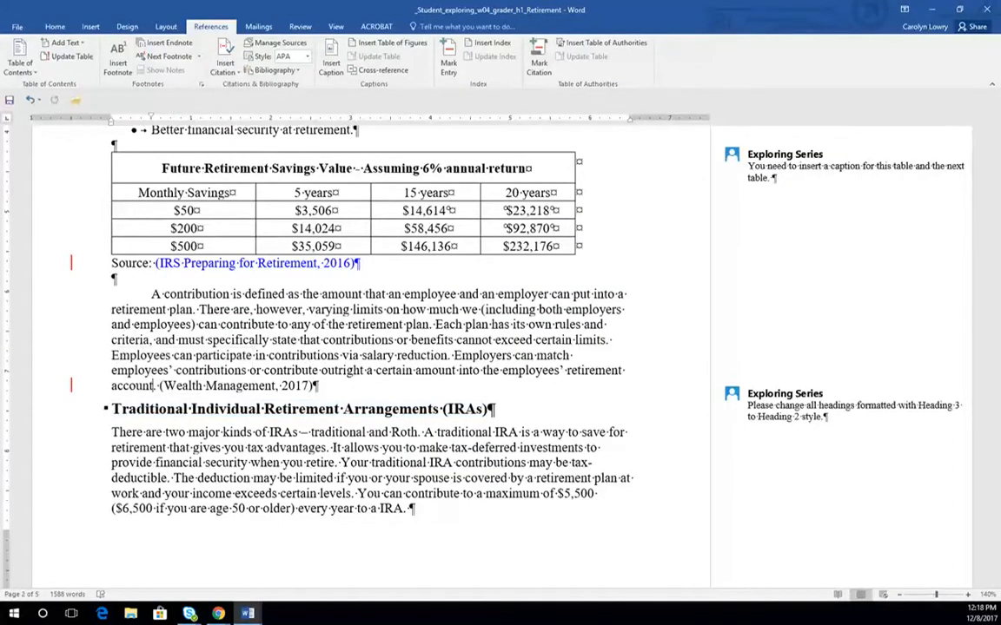
key(BackSpace)
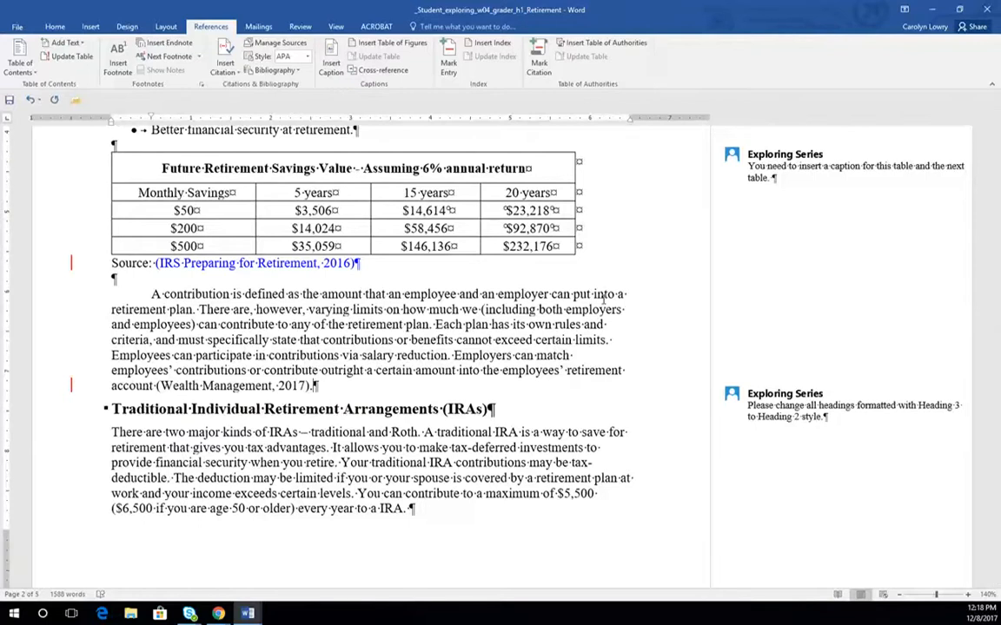
Add a page break after the Conclusion at the end of the document and insert a Works Cited bibliography on the new page.
key(ctrl+End)
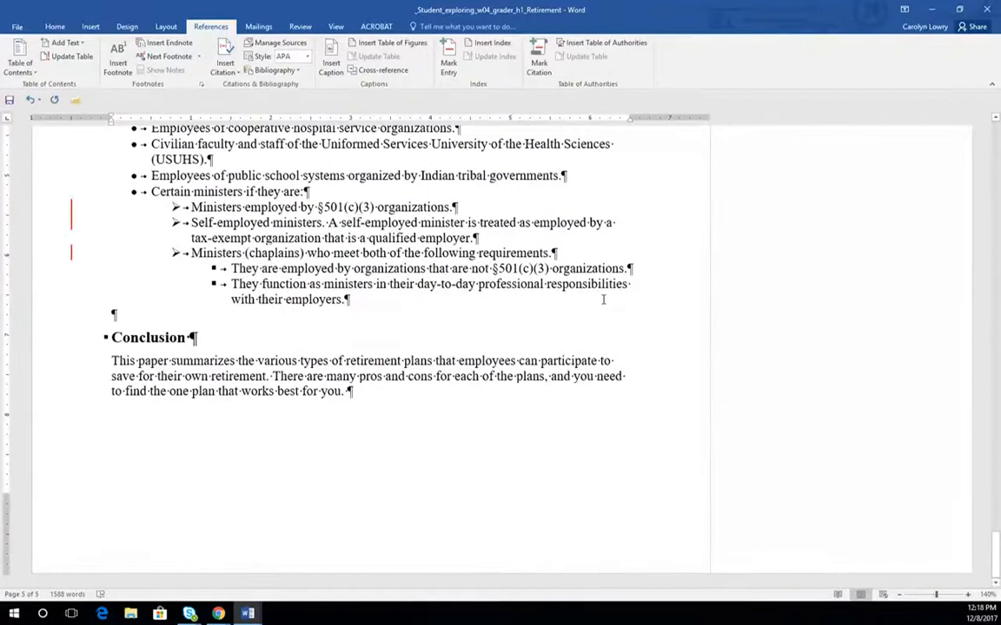
key(ctrl+Return)
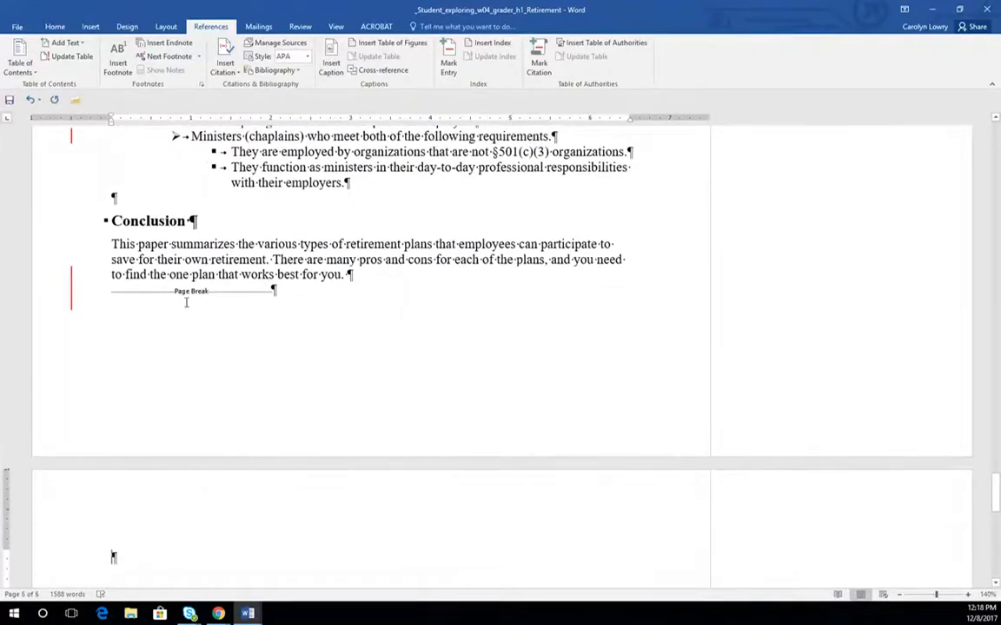
scroll(358, 369, down, 4)
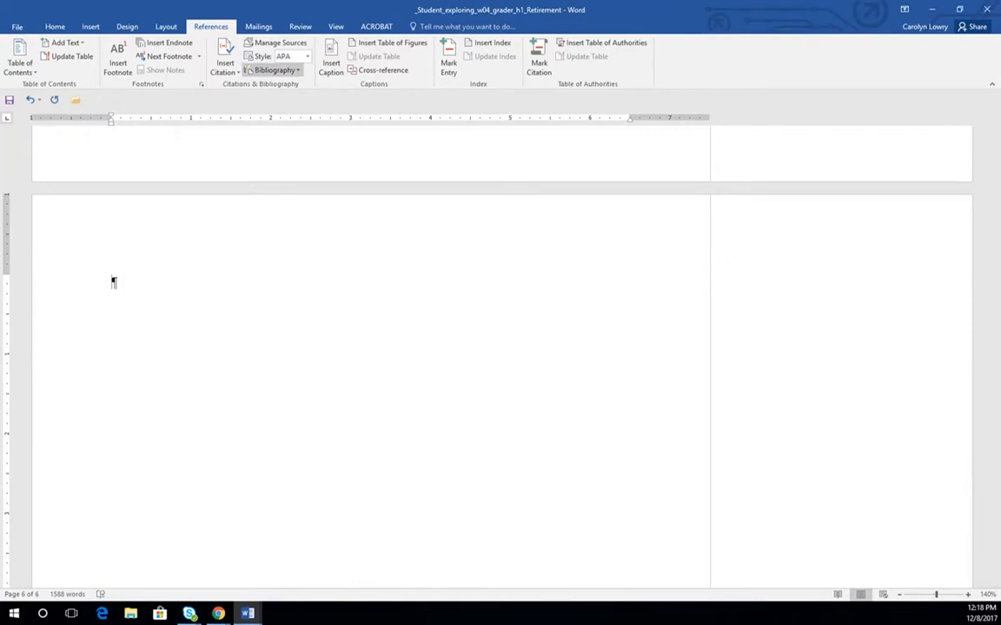
click(272, 70)
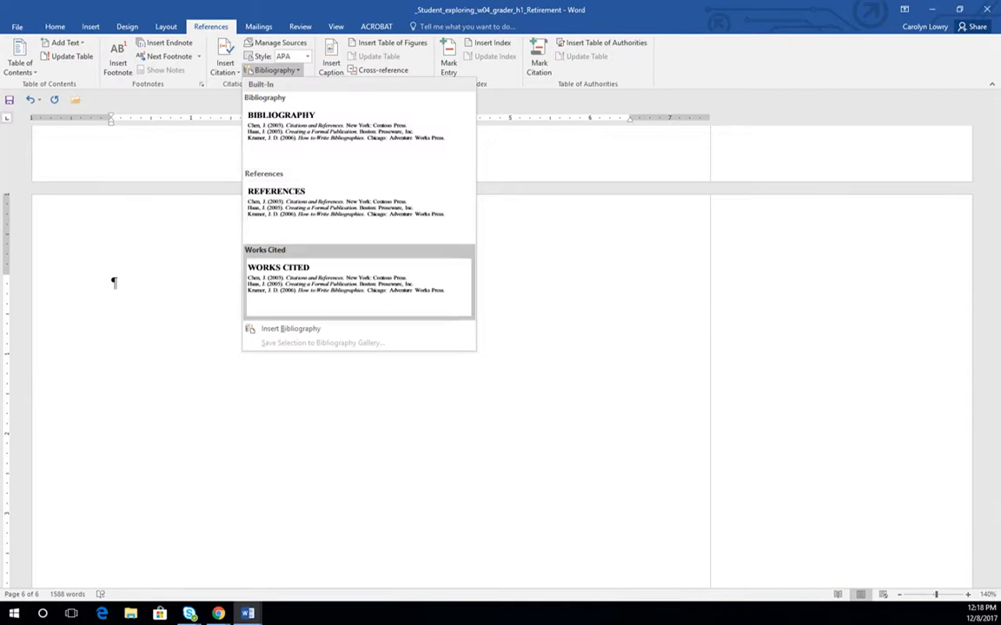
click(276, 272)
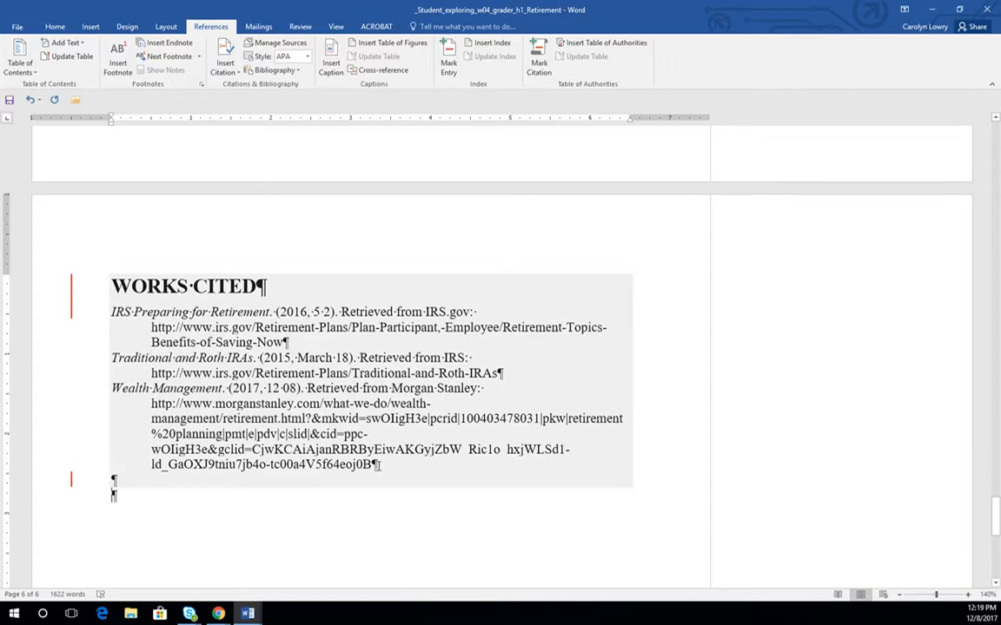
Set the line spacing of all the Works Cited entries to Double.
drag(377, 464, 115, 312)
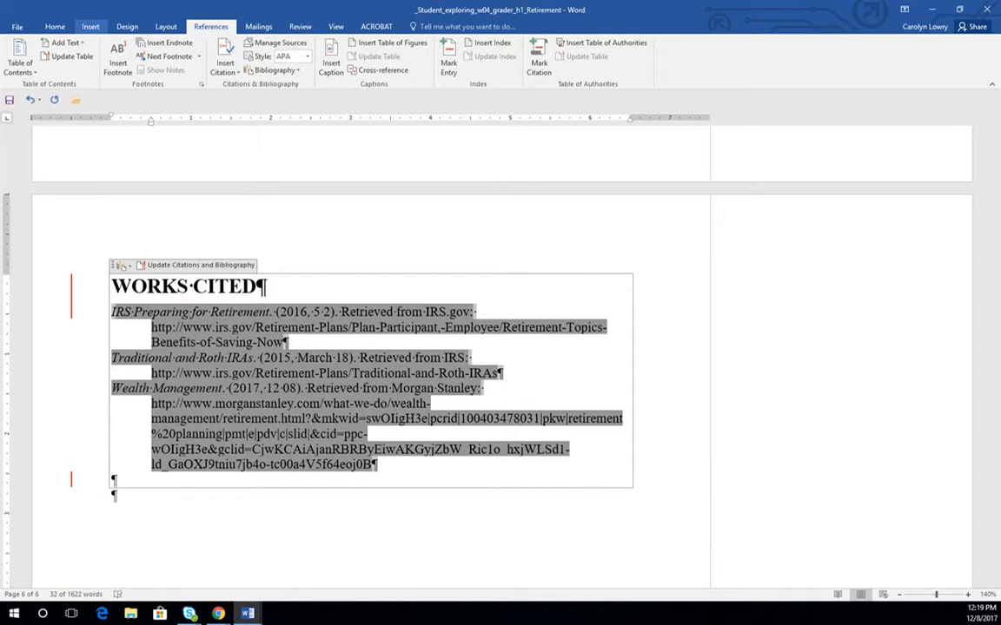
click(55, 26)
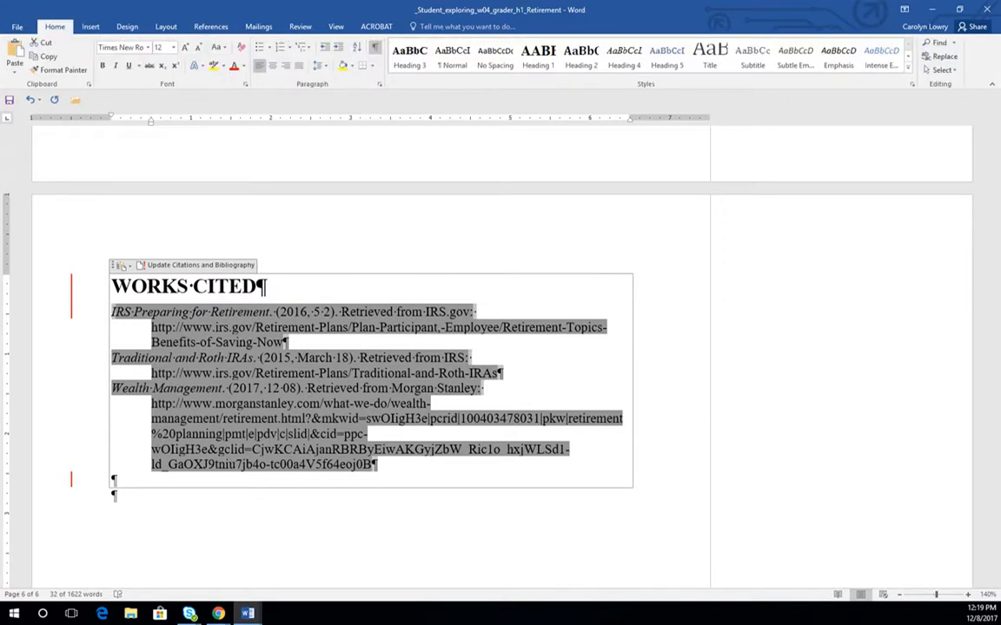
click(380, 84)
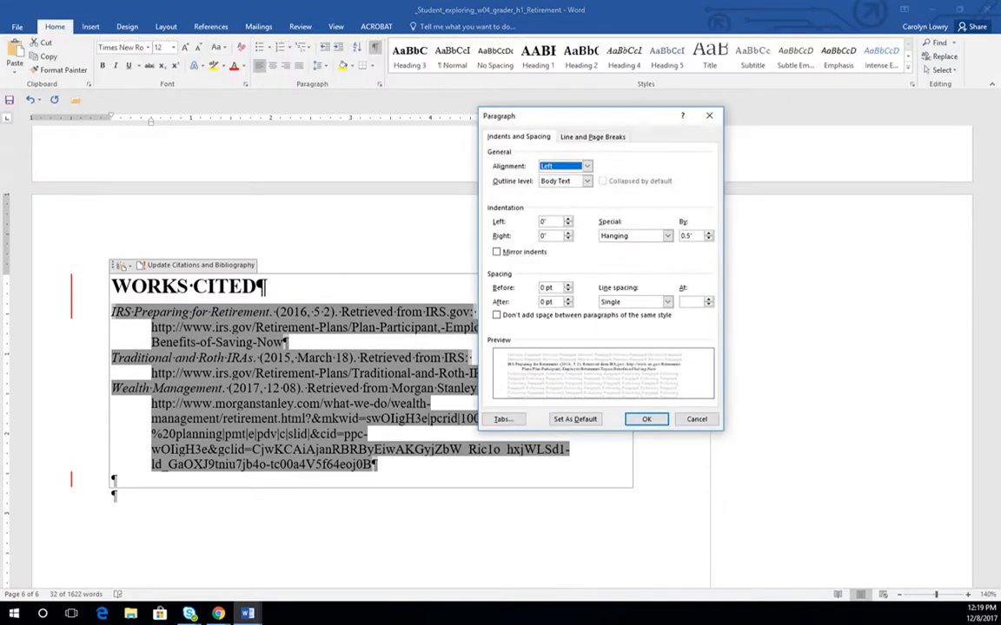
click(667, 302)
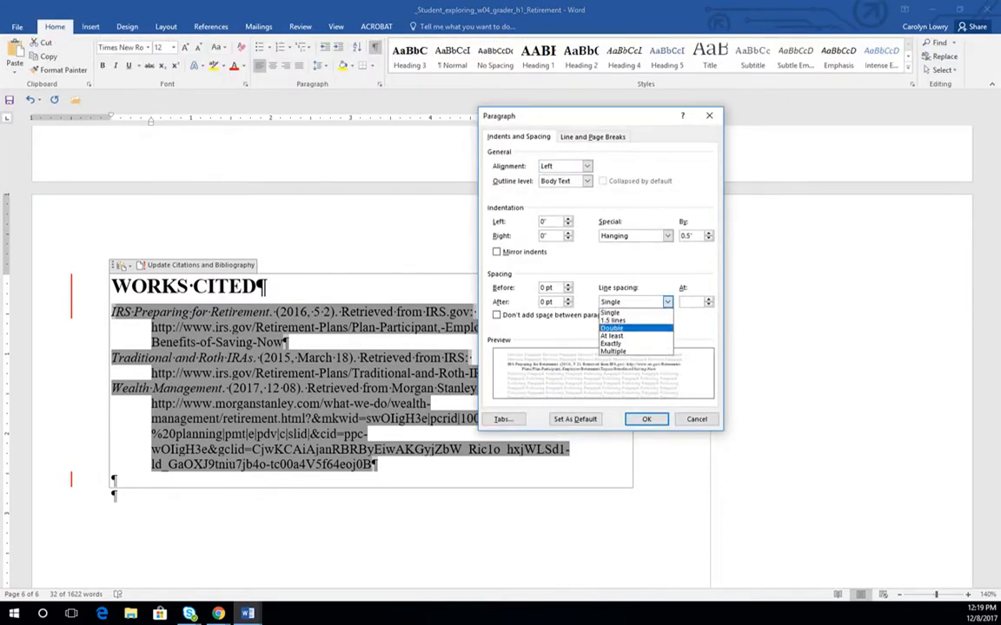
click(619, 326)
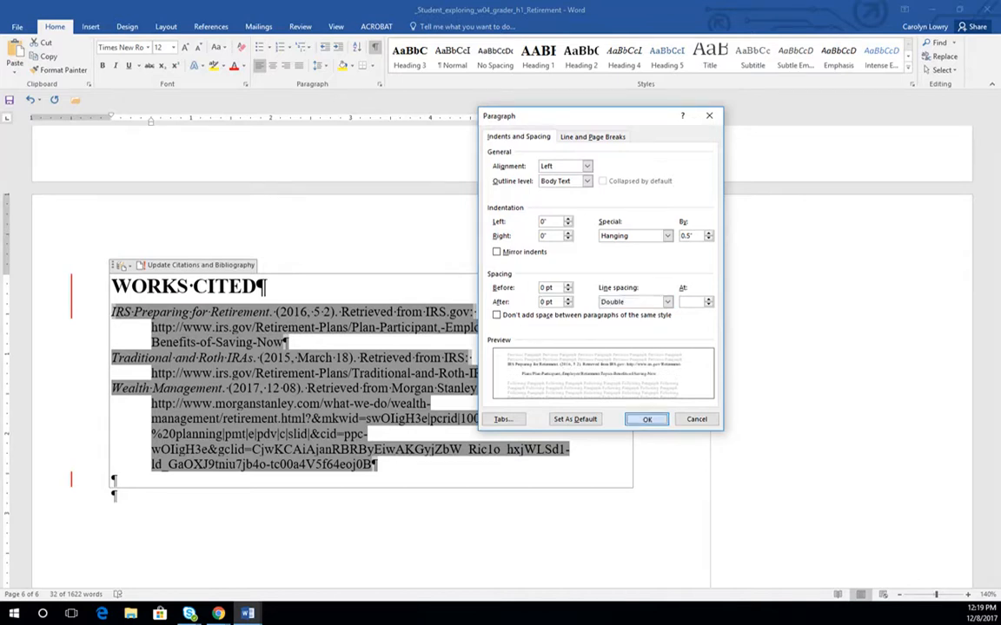
click(646, 419)
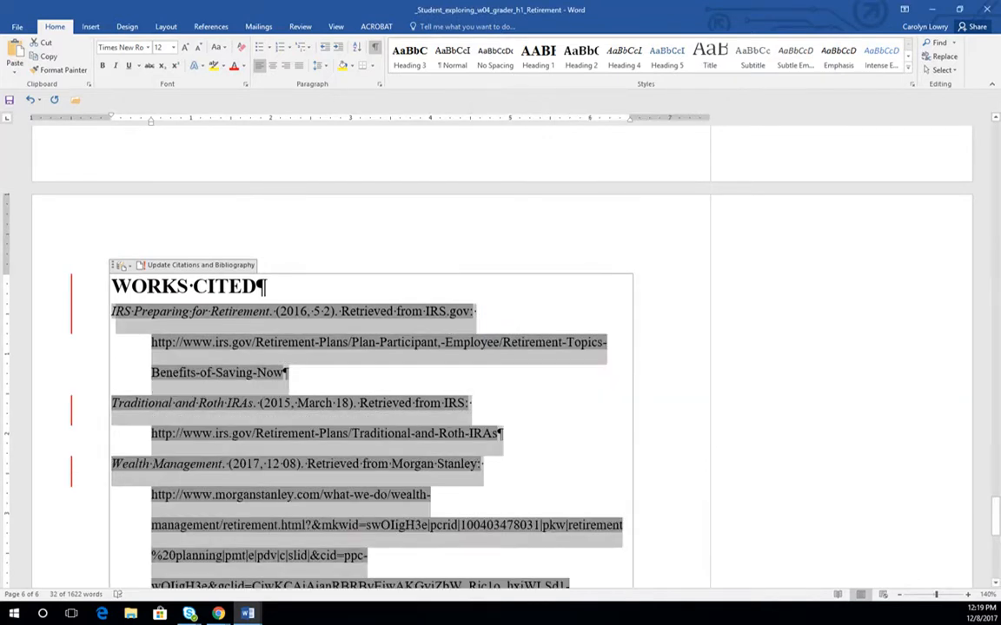
Format the Works Cited entries in 16-point Calibri (Body), and update the citations and bibliography.
click(173, 47)
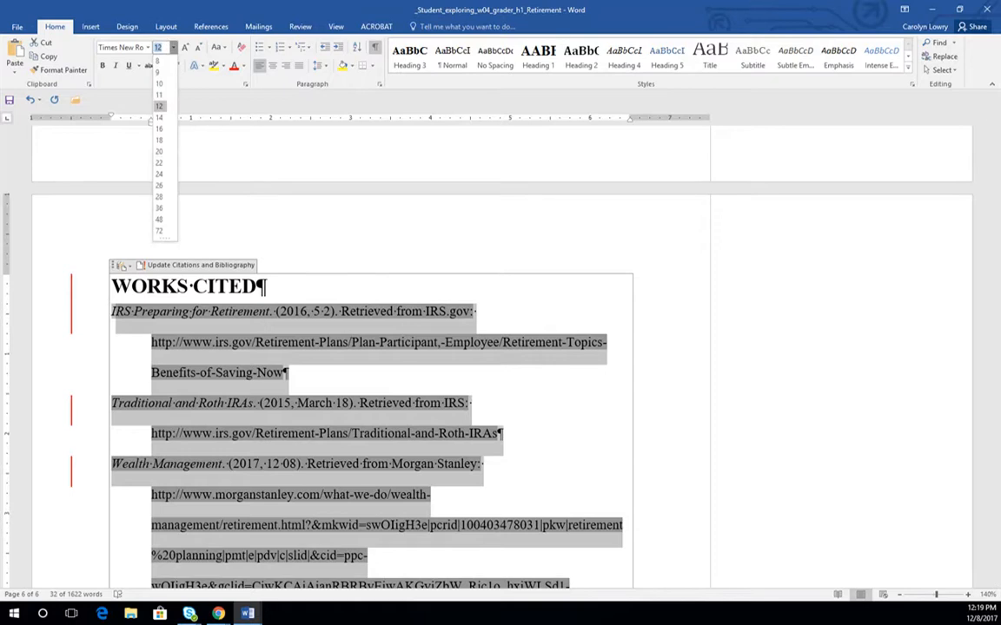
click(159, 129)
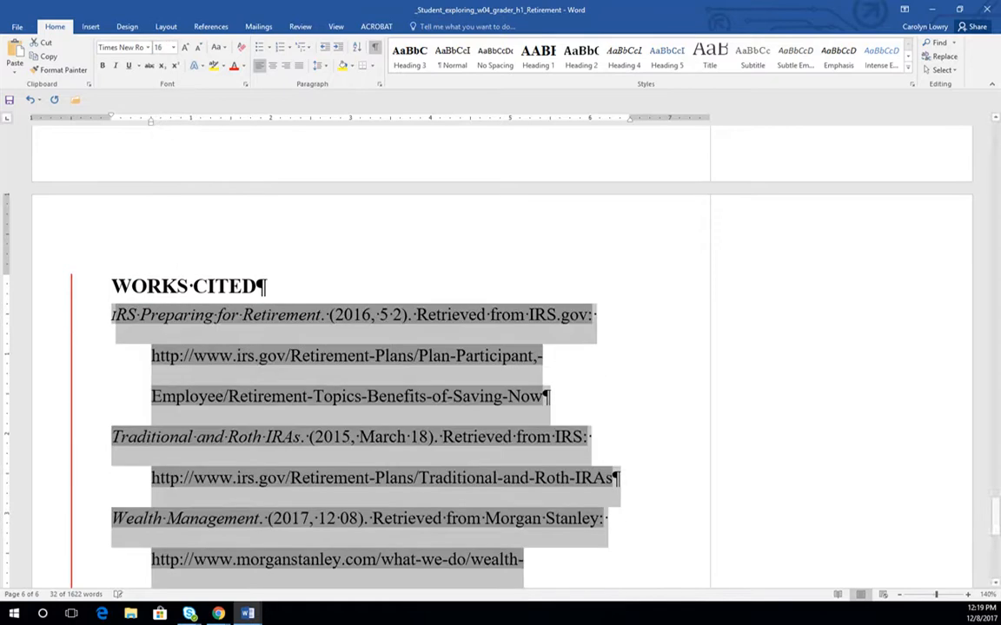
click(148, 47)
click(134, 90)
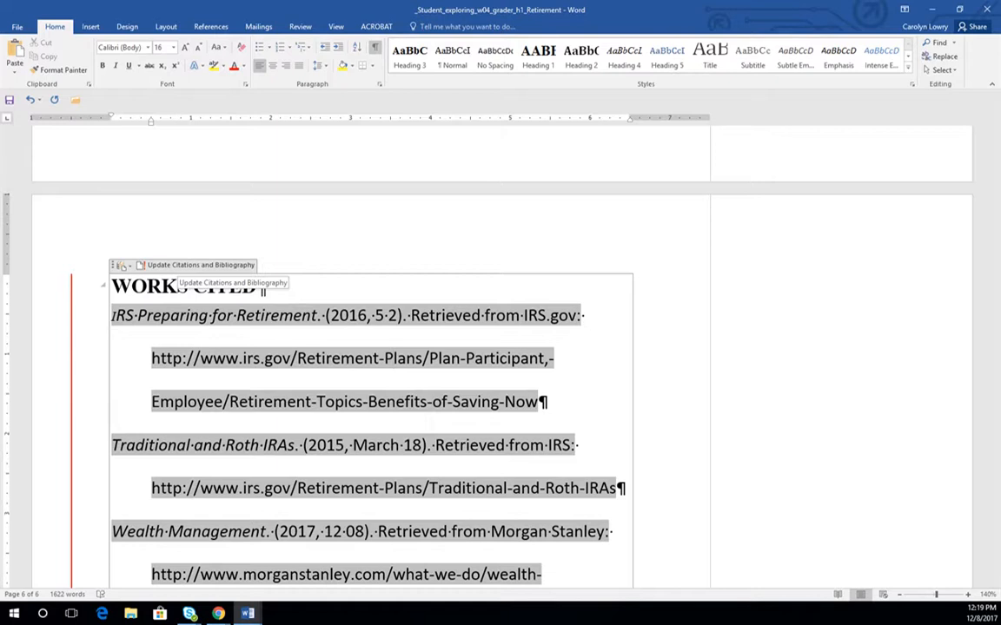
key(ctrl+shift+n)
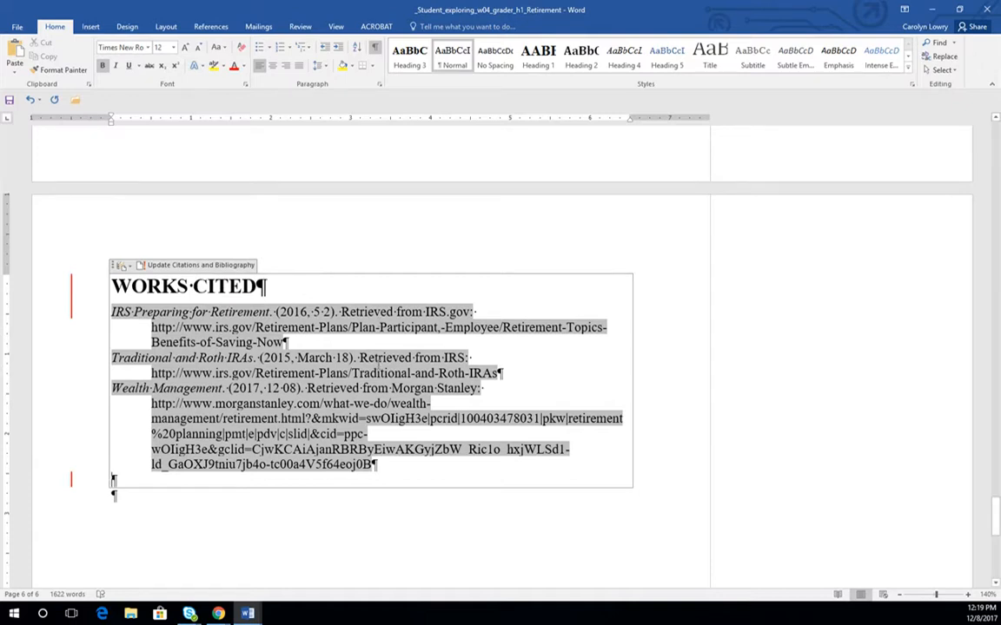
Insert a footnote before the period after "these two options" in the paragraph comparing a Traditional and a Roth IRA.
scroll(379, 365, up, 3)
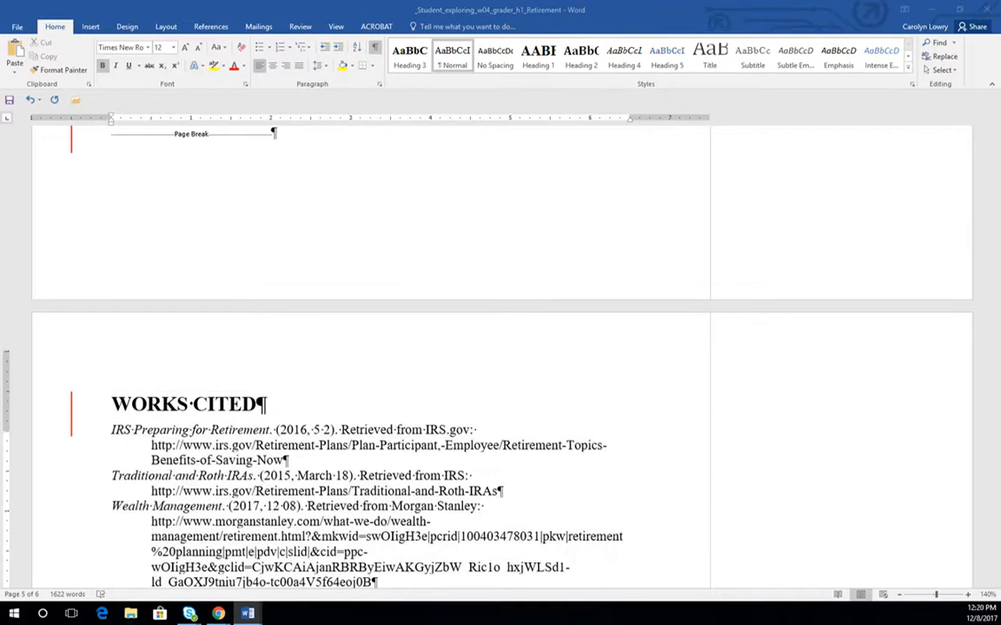
scroll(378, 347, up, 15)
scroll(72, 418, up, 15)
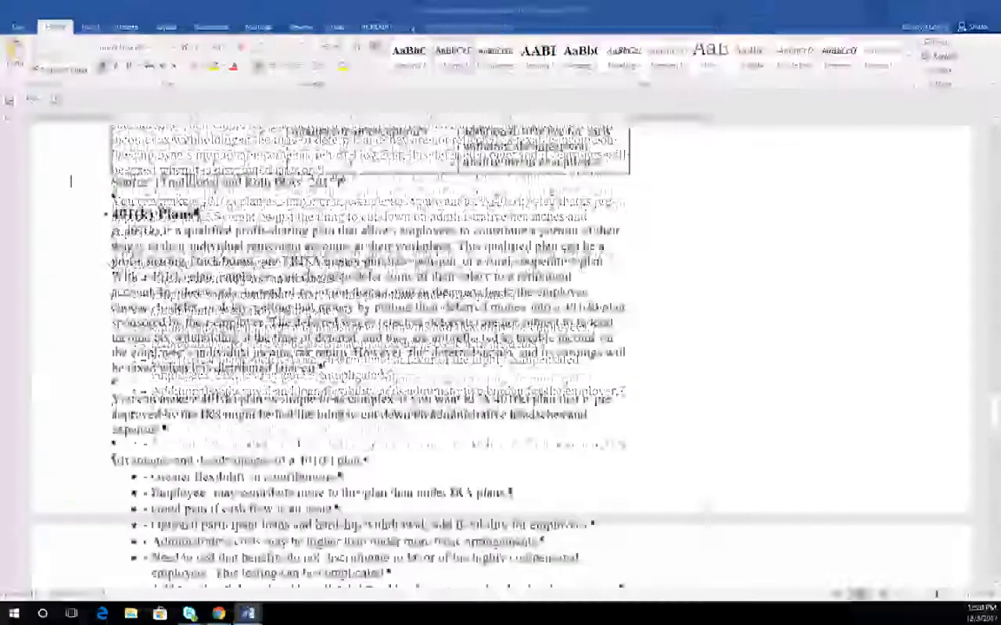
scroll(72, 418, up, 15)
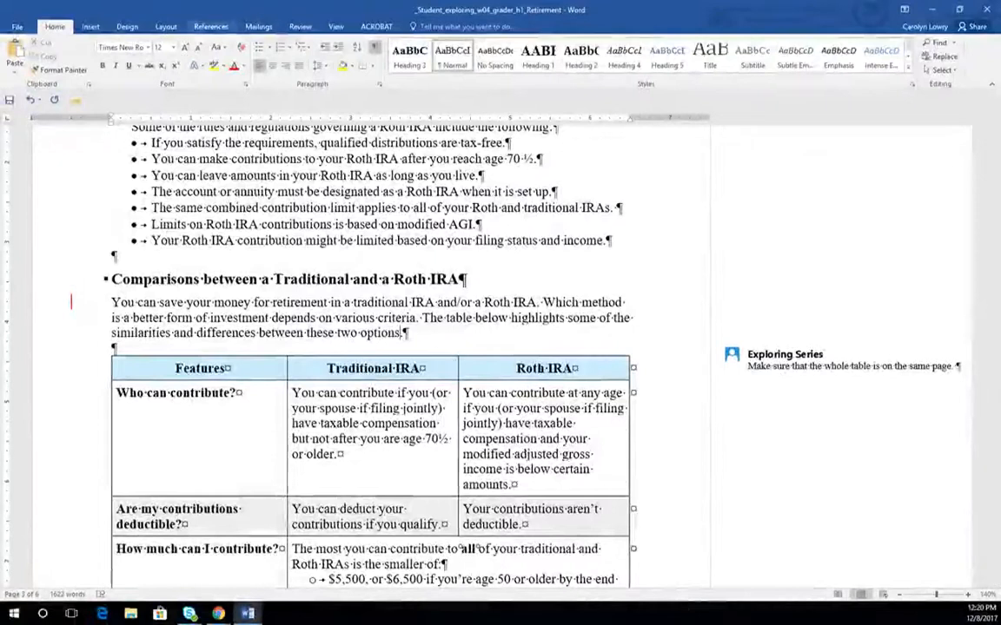
click(210, 26)
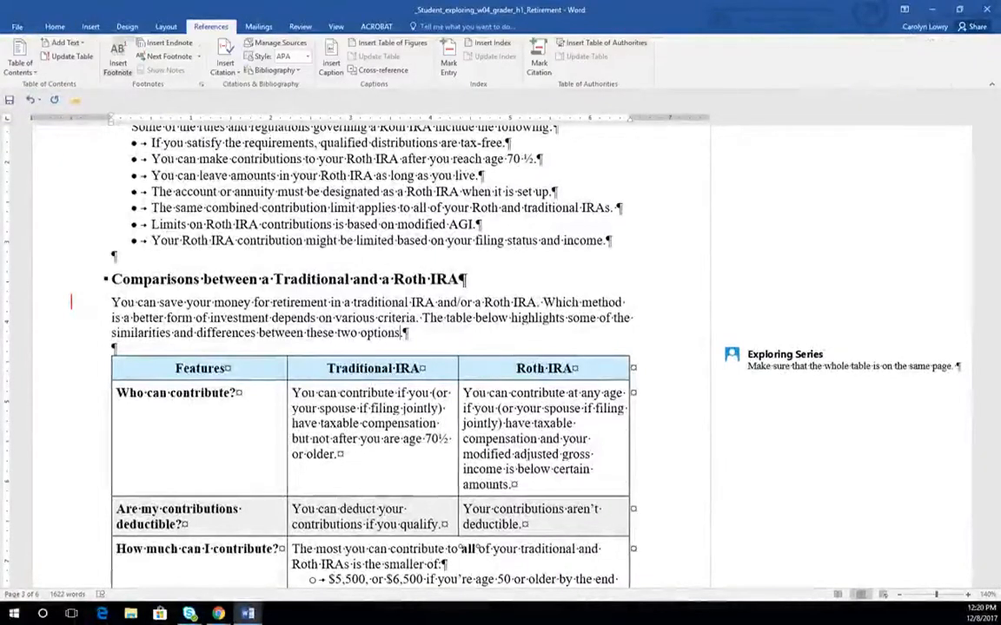
click(117, 61)
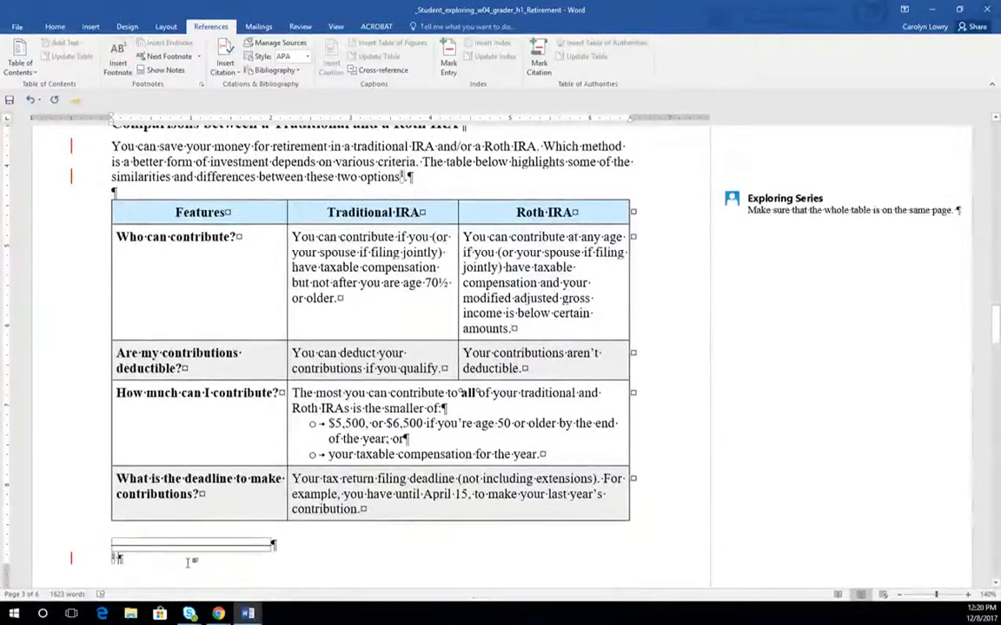
Enter "This is my footnote" as the text of the new footnote.
ctrl+scroll(174, 507, up, 2)
ctrl+scroll(185, 563, up, 1)
scroll(191, 498, down, 4)
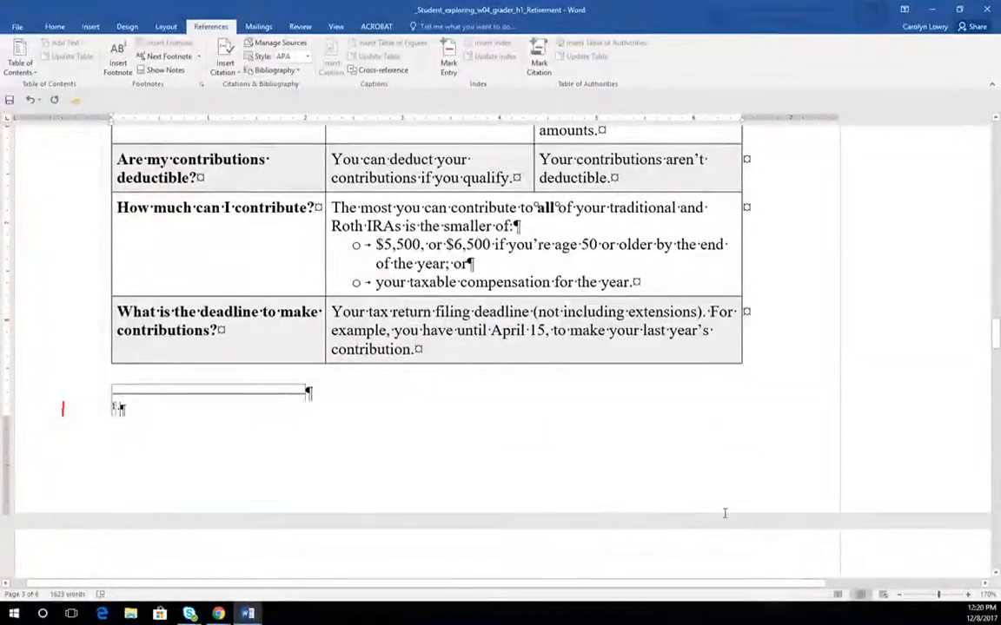
text(This is)
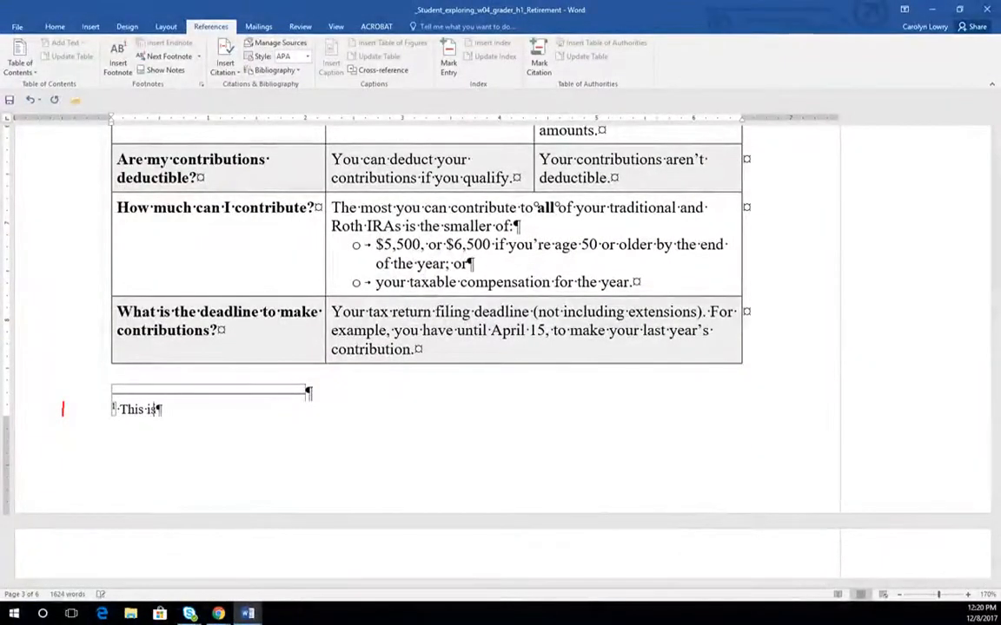
text( my footnote)
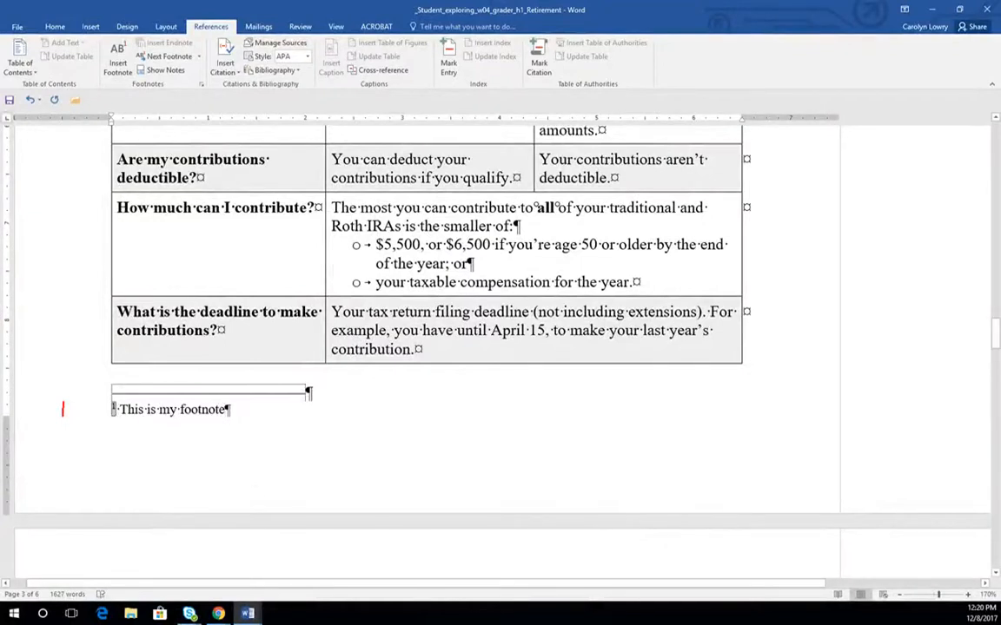
drag(118, 410, 112, 410)
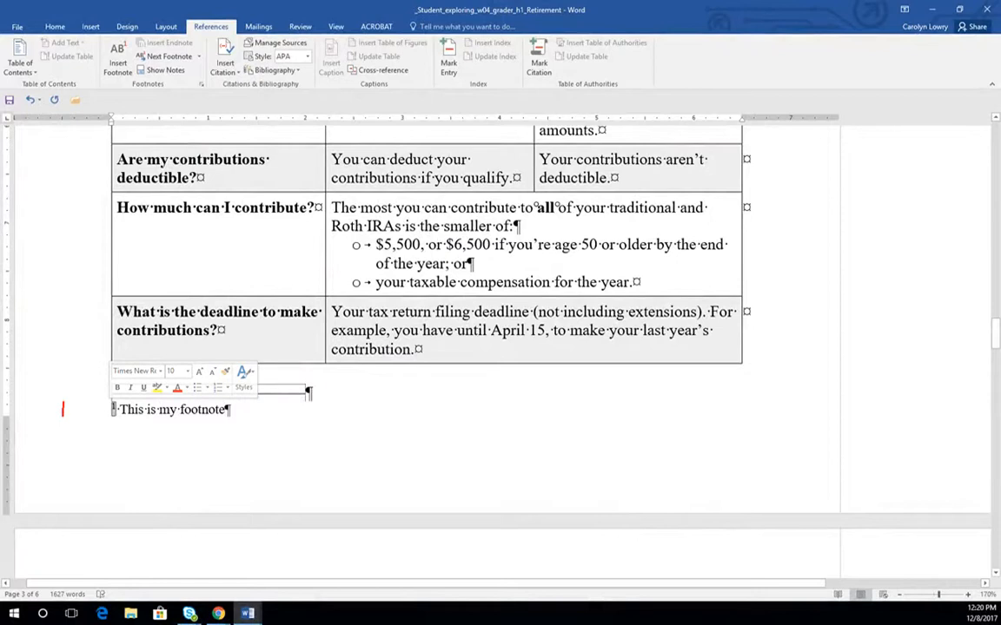
right_click(113, 409)
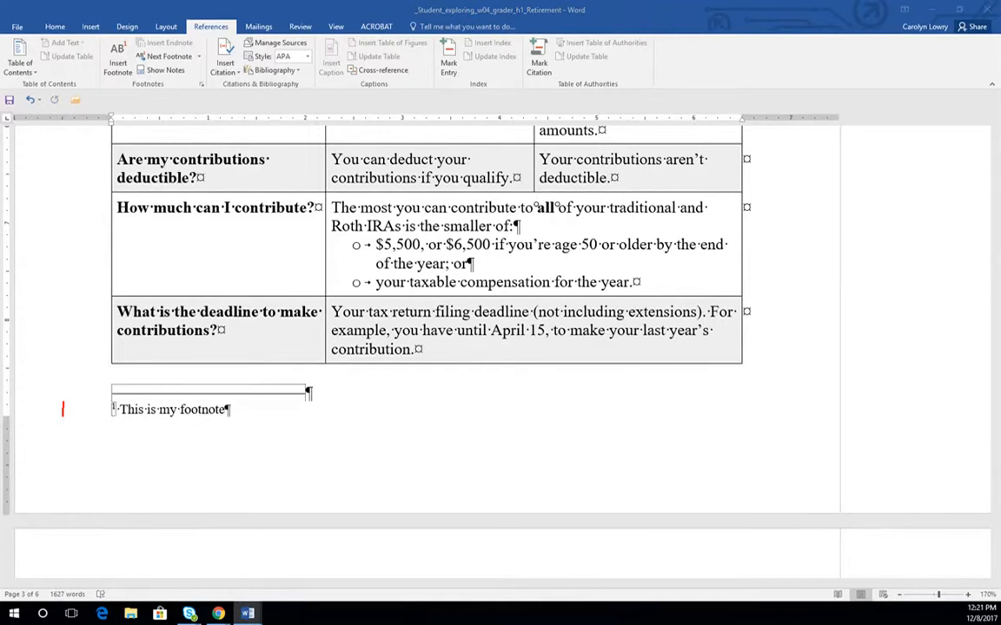
click(113, 407)
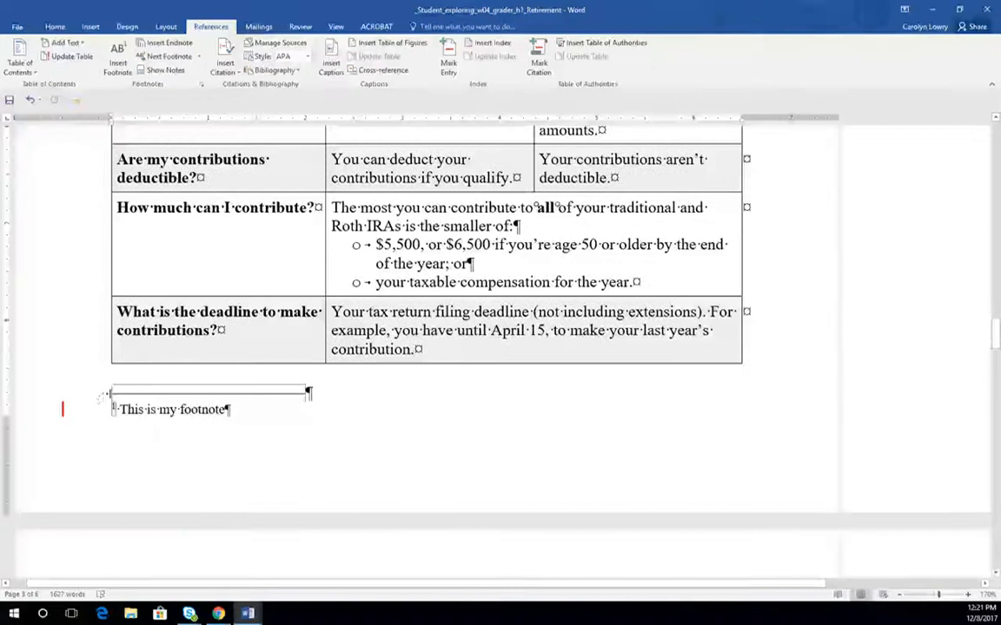
right_click(115, 408)
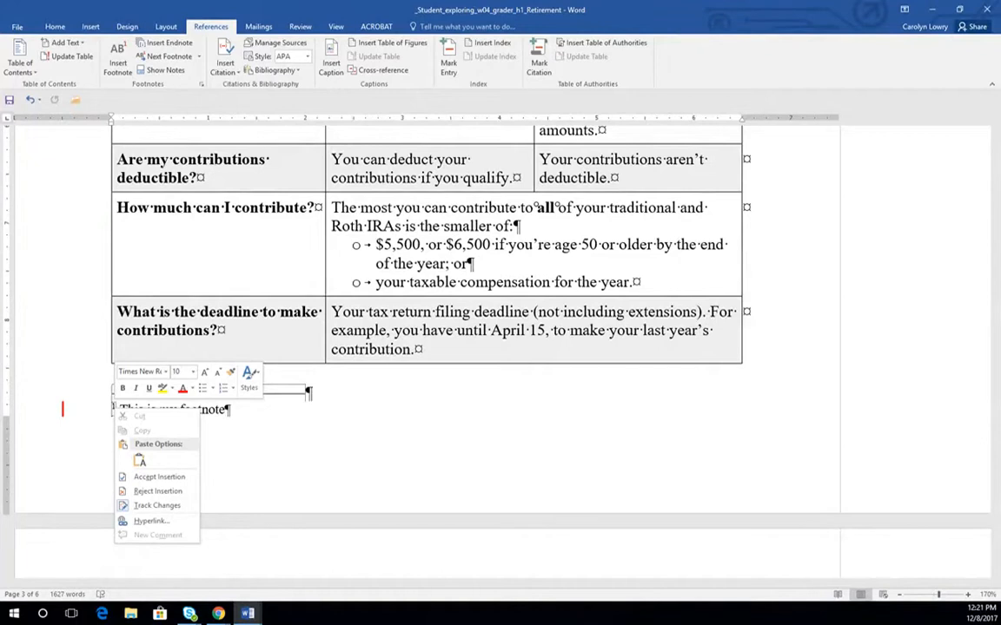
Open the footnote and endnote settings and set the number format to a, b, c, … starting at b.
click(202, 85)
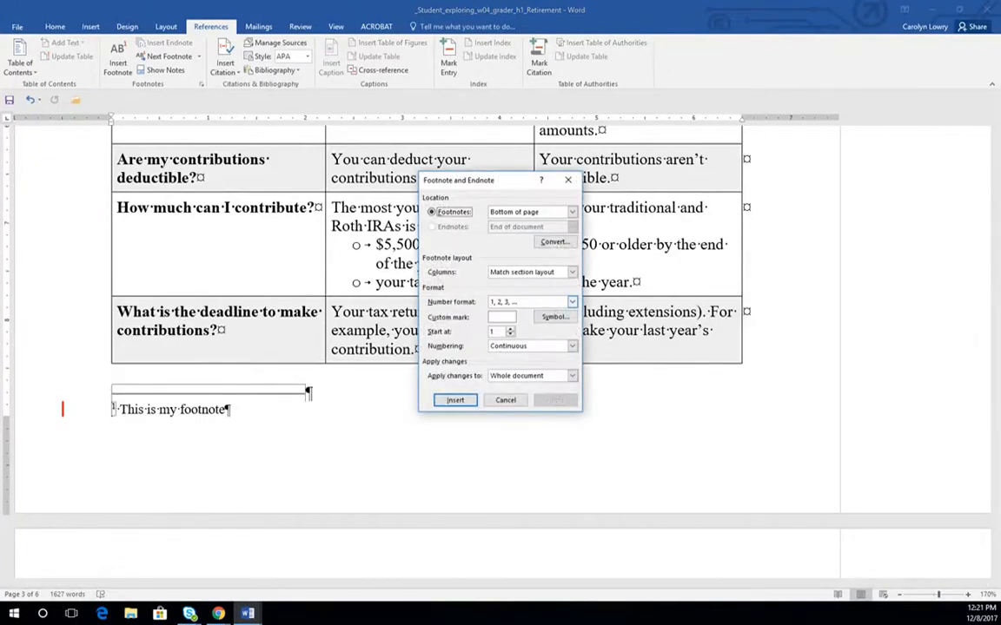
click(571, 301)
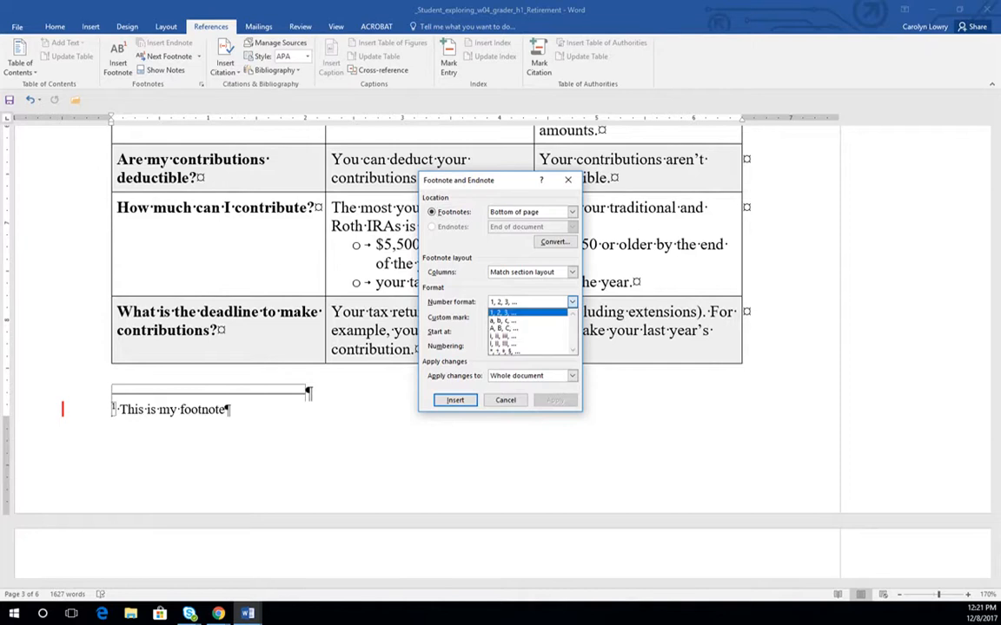
click(503, 320)
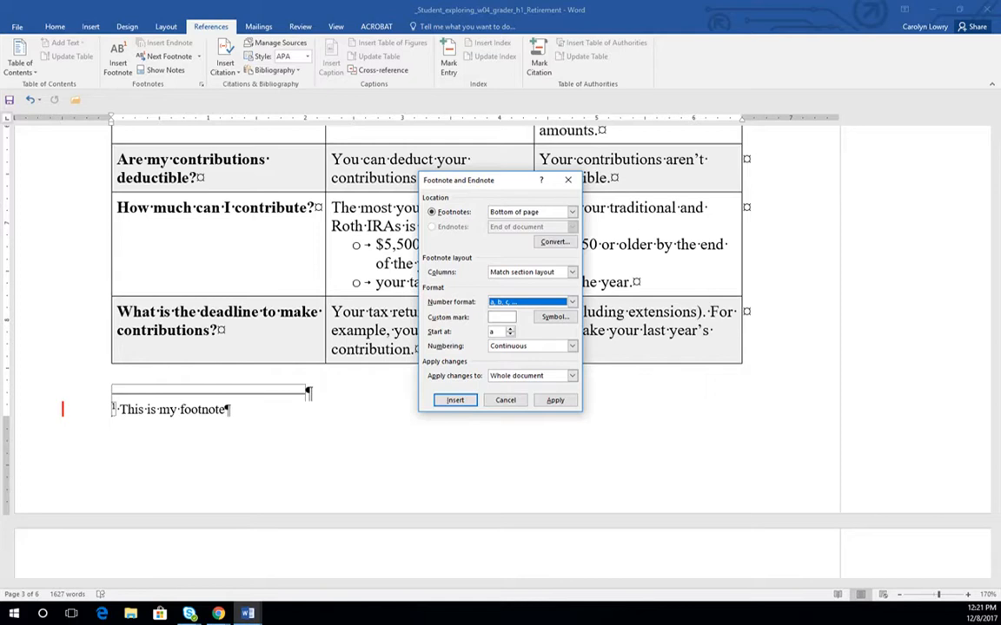
click(510, 329)
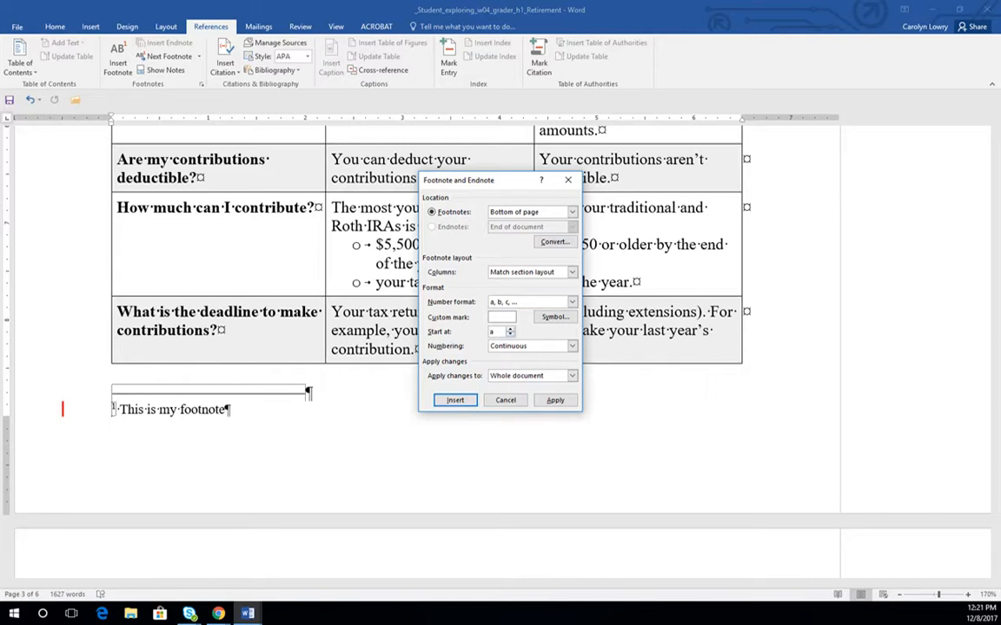
click(510, 329)
Keep the footnote numbering continuous and apply the footnote settings to the whole document.
click(571, 346)
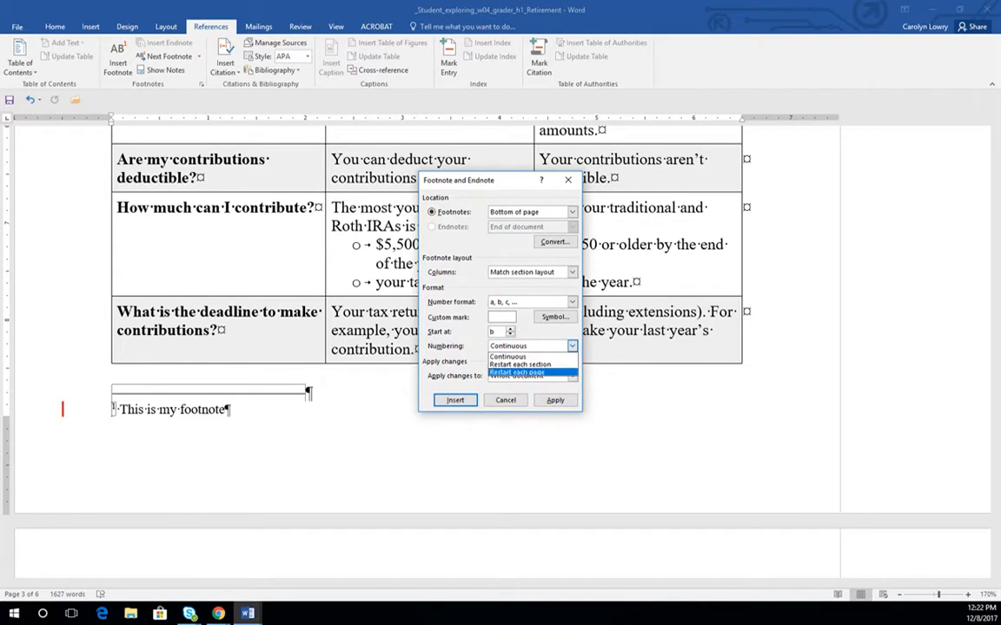
click(508, 357)
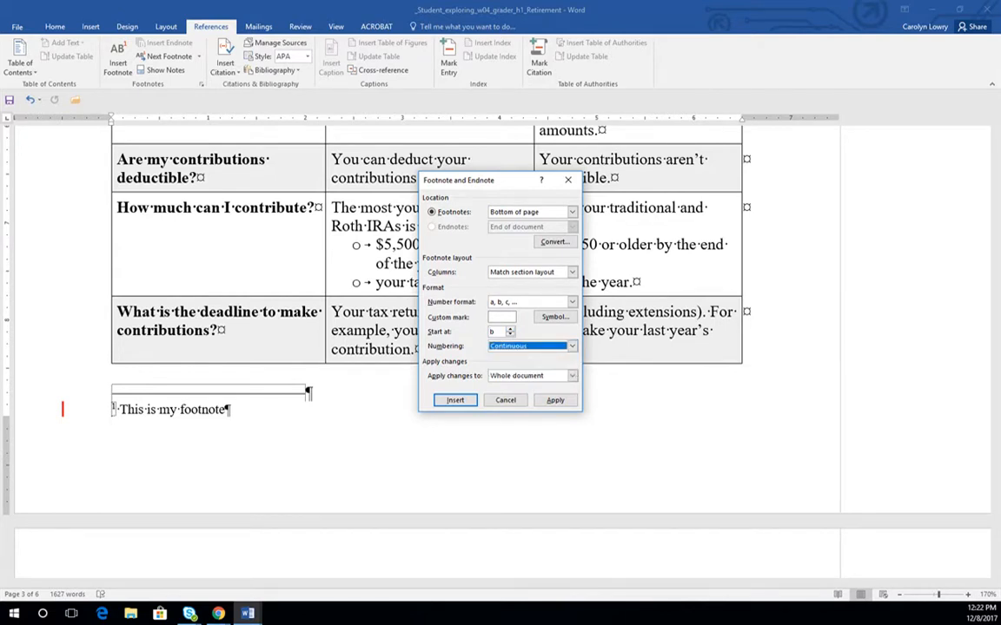
click(554, 317)
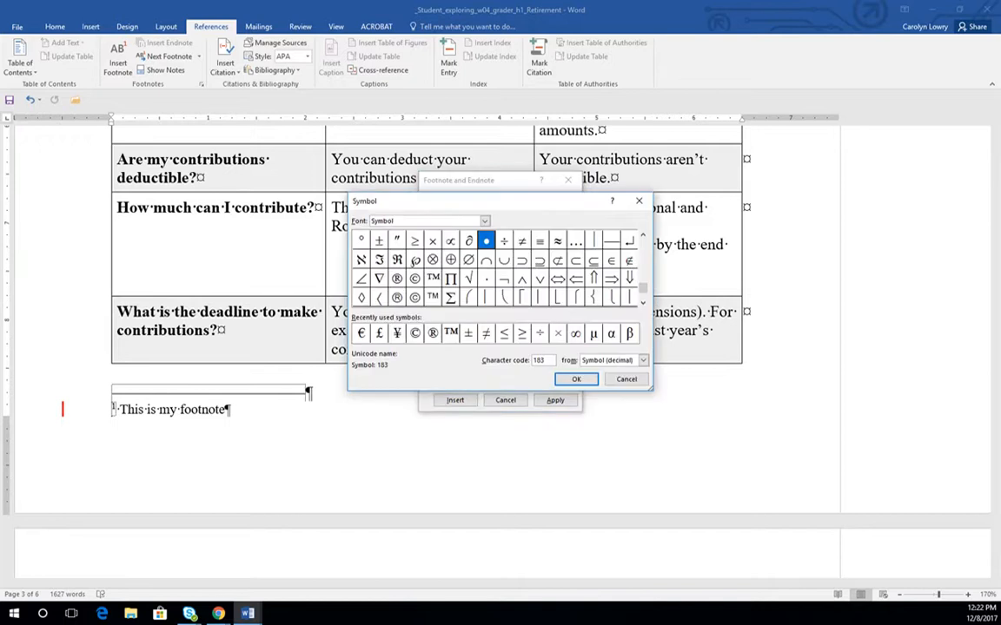
key(Escape)
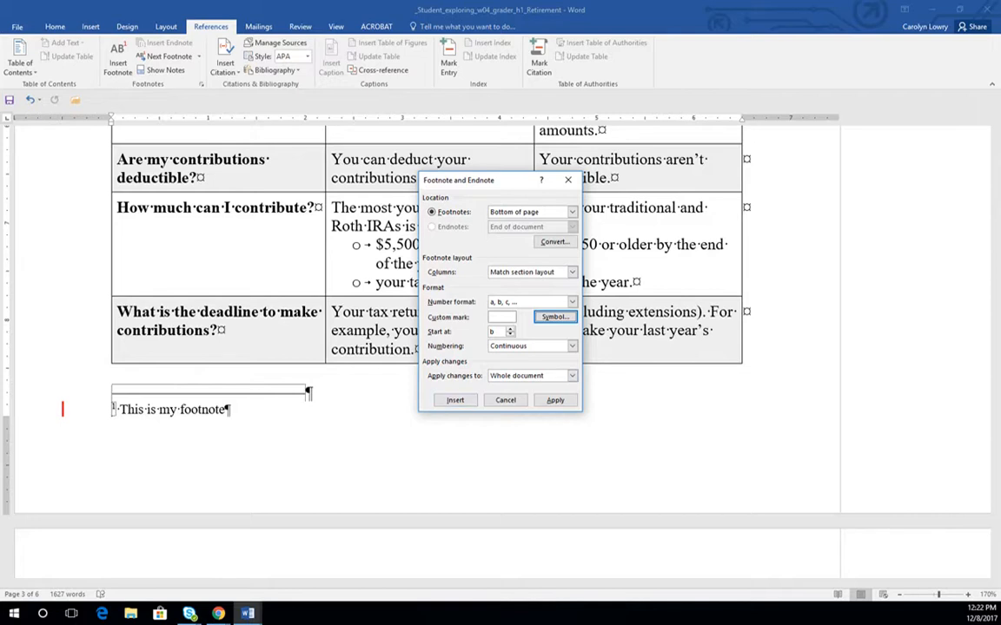
click(555, 399)
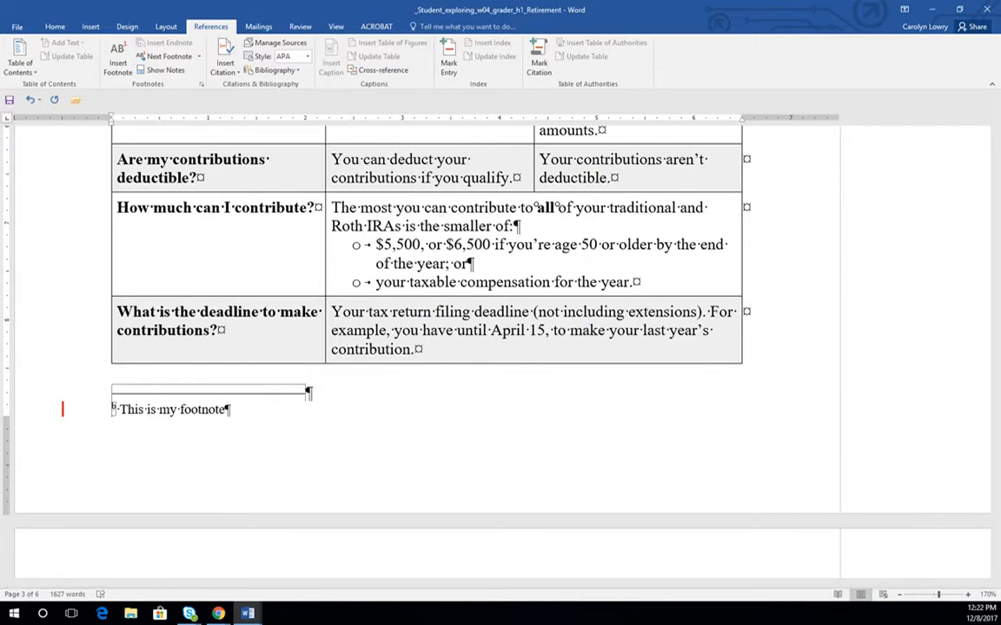
Apply the Heading 1 style to the Introduction heading, as the reviewer comment asks.
scroll(426, 330, up, 16)
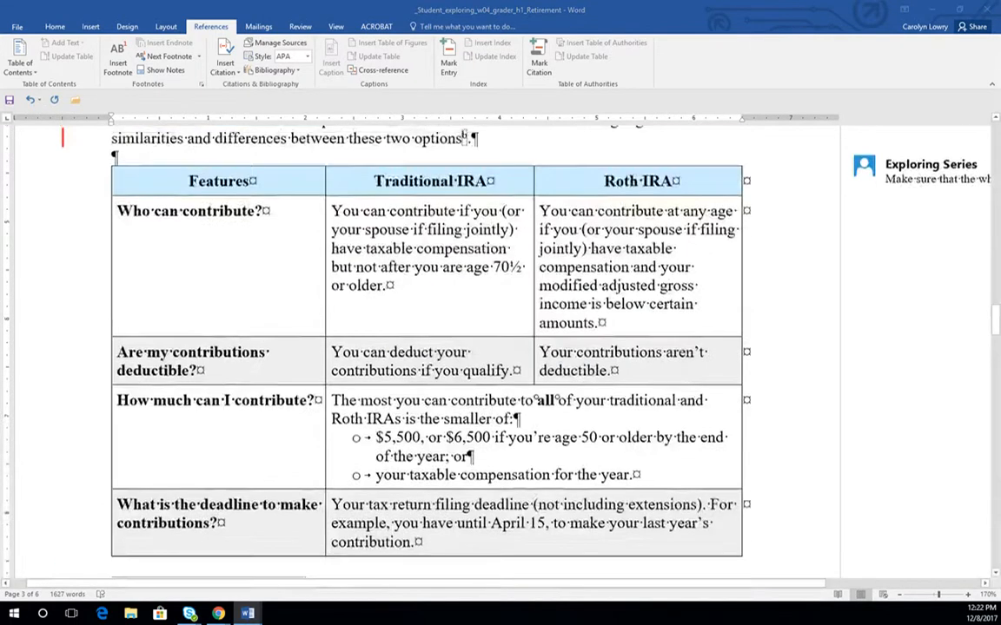
scroll(426, 347, up, 15)
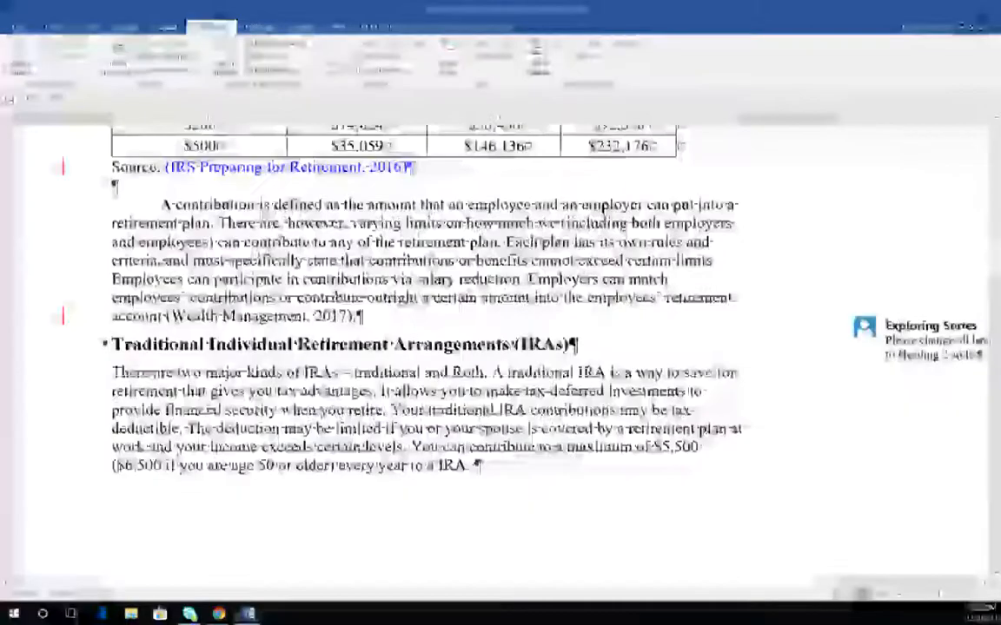
scroll(426, 347, up, 10)
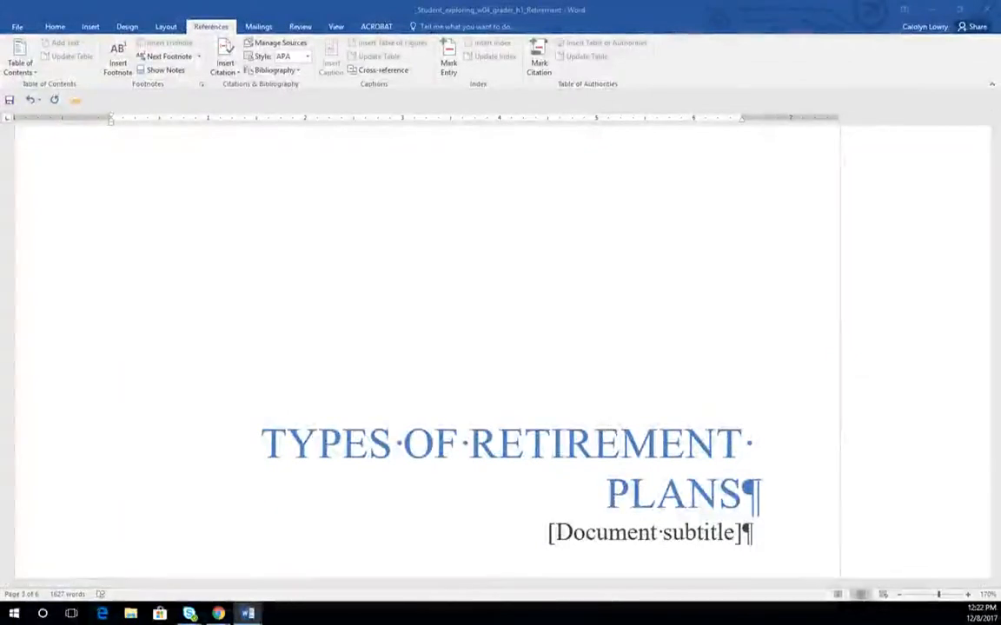
scroll(426, 347, down, 10)
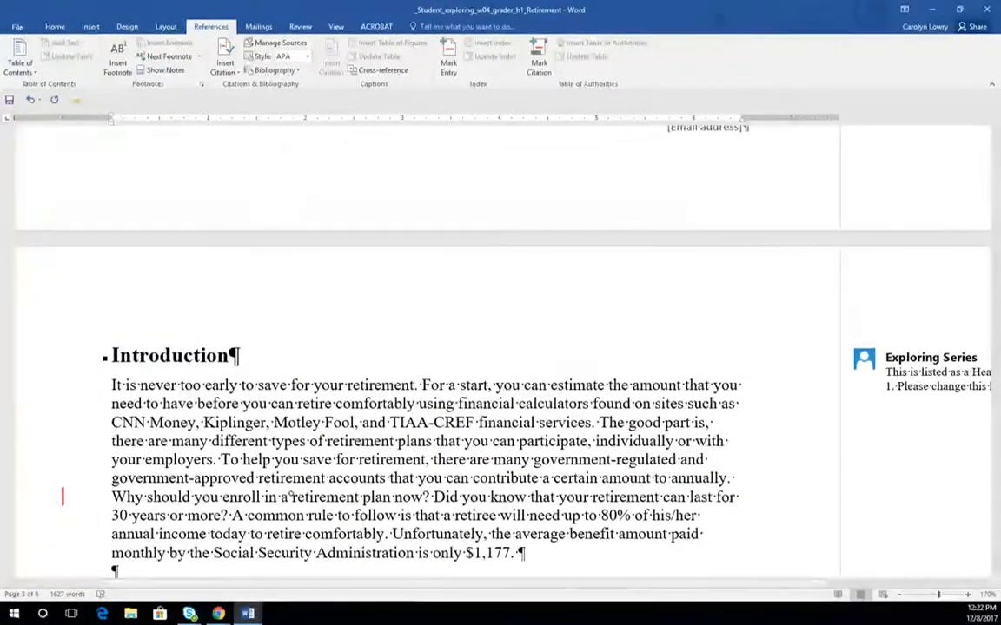
scroll(356, 489, down, 3)
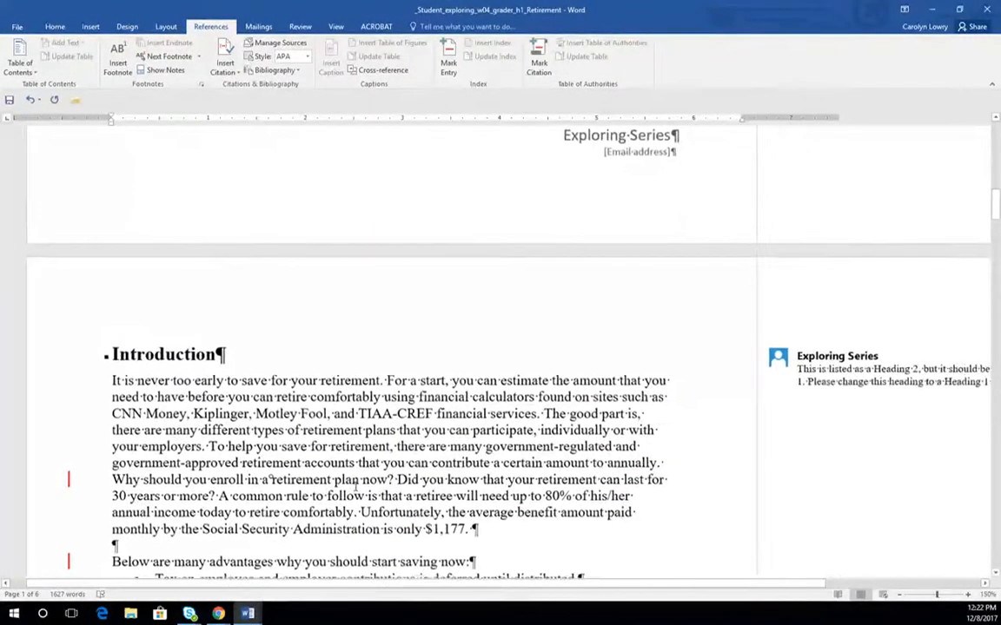
scroll(459, 451, down, 2)
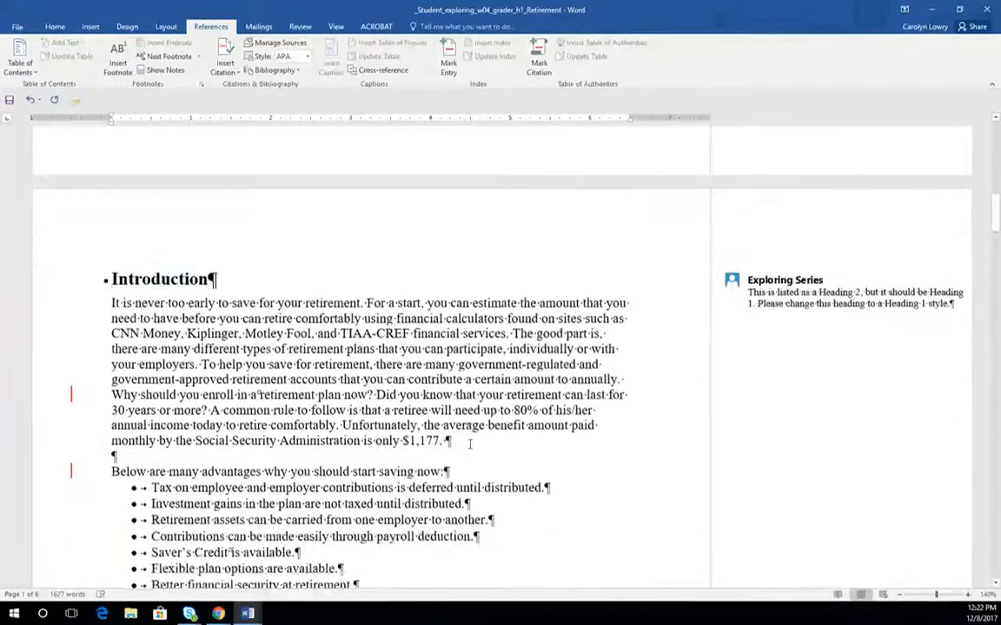
click(768, 302)
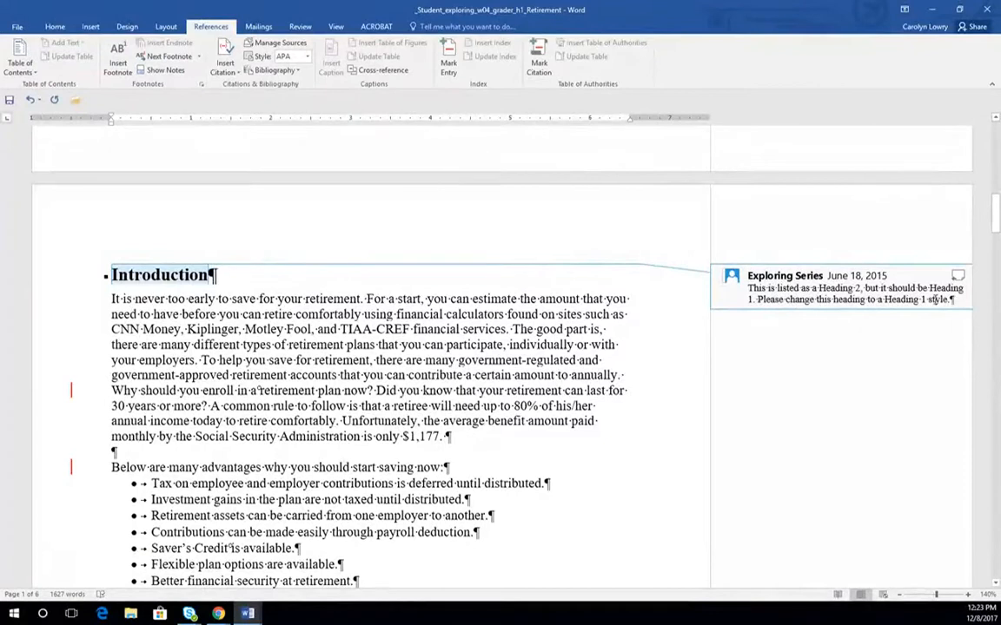
click(153, 276)
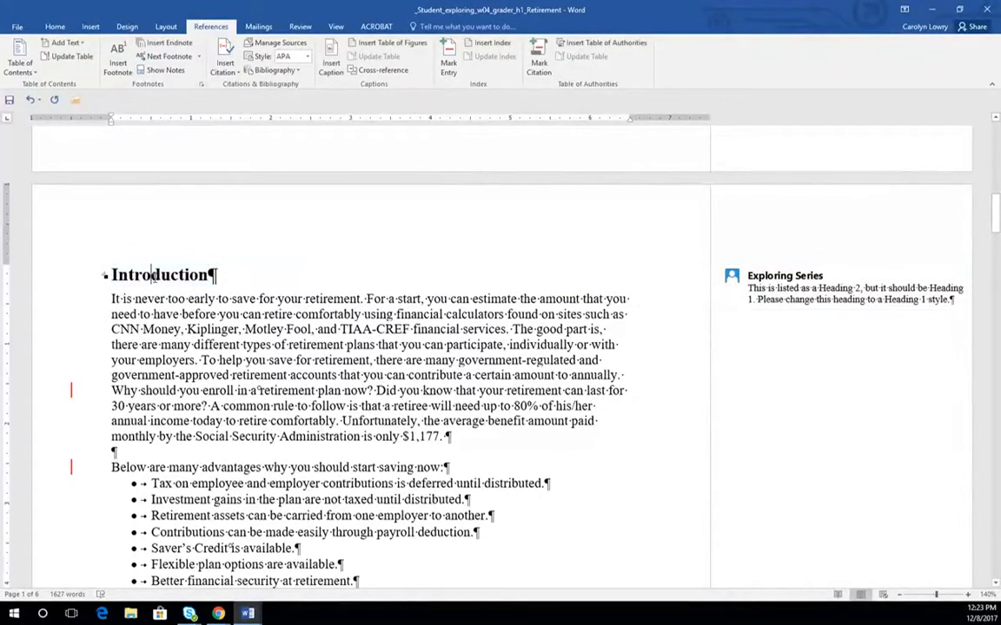
click(55, 26)
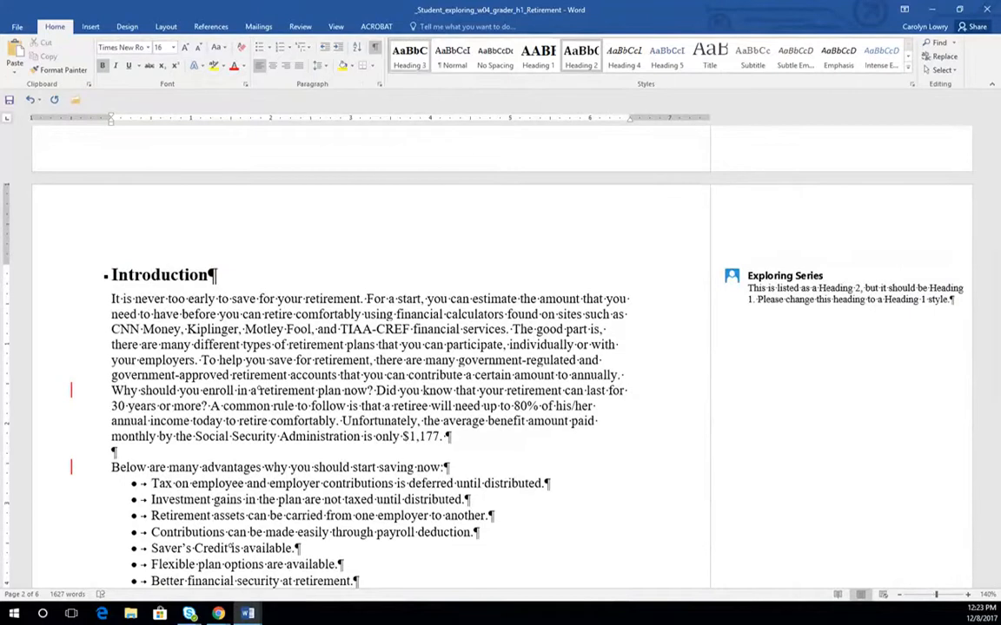
click(537, 57)
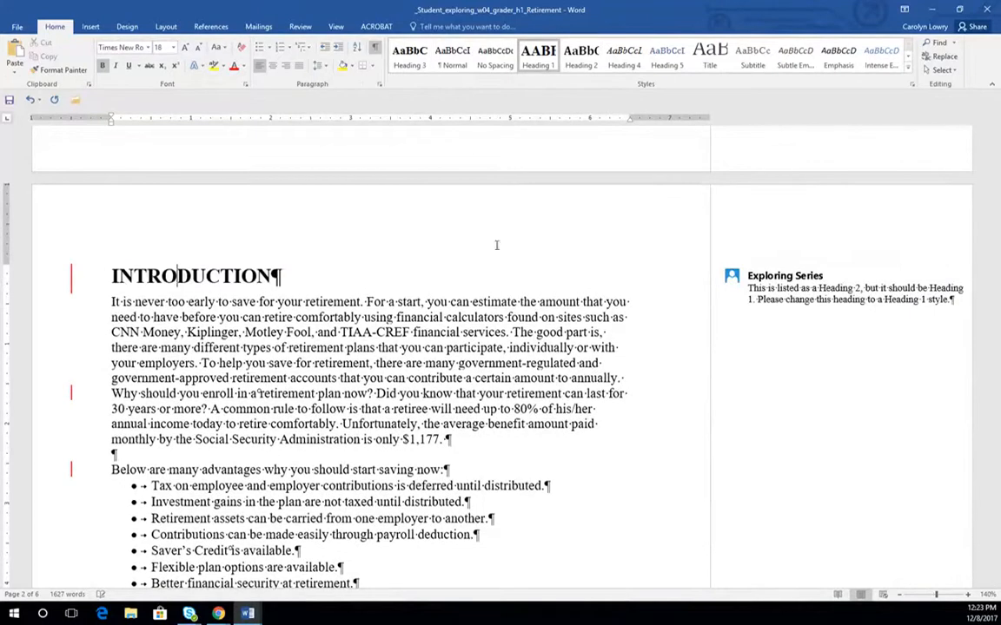
scroll(351, 310, down, 3)
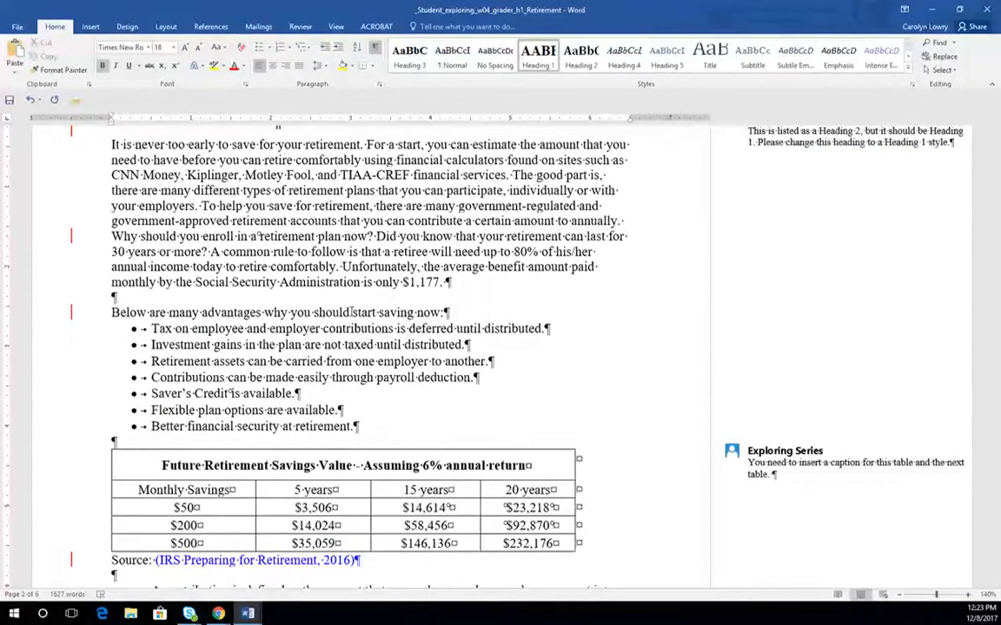
scroll(350, 312, up, 3)
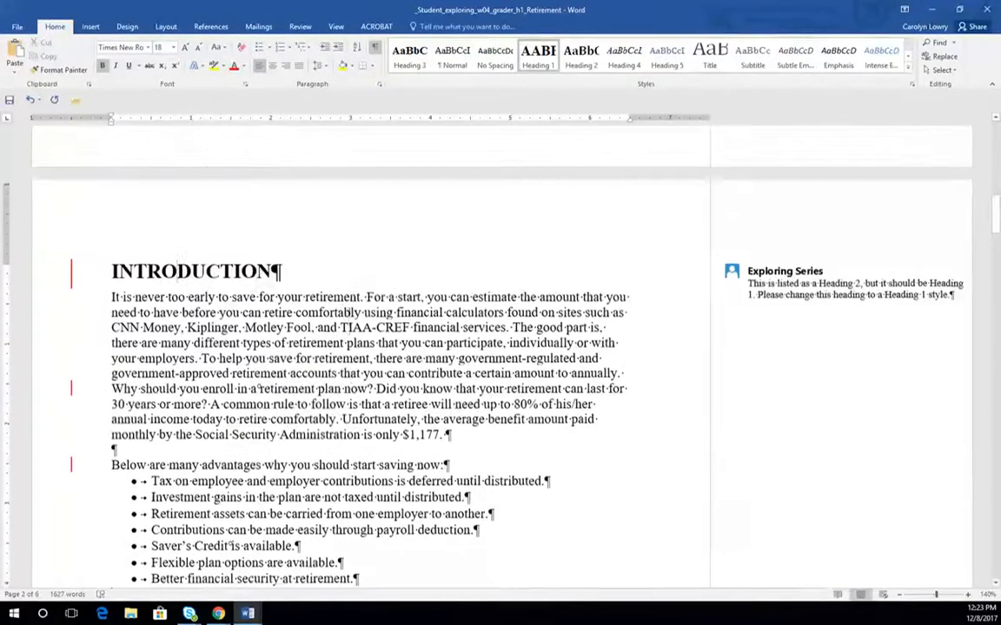
click(178, 276)
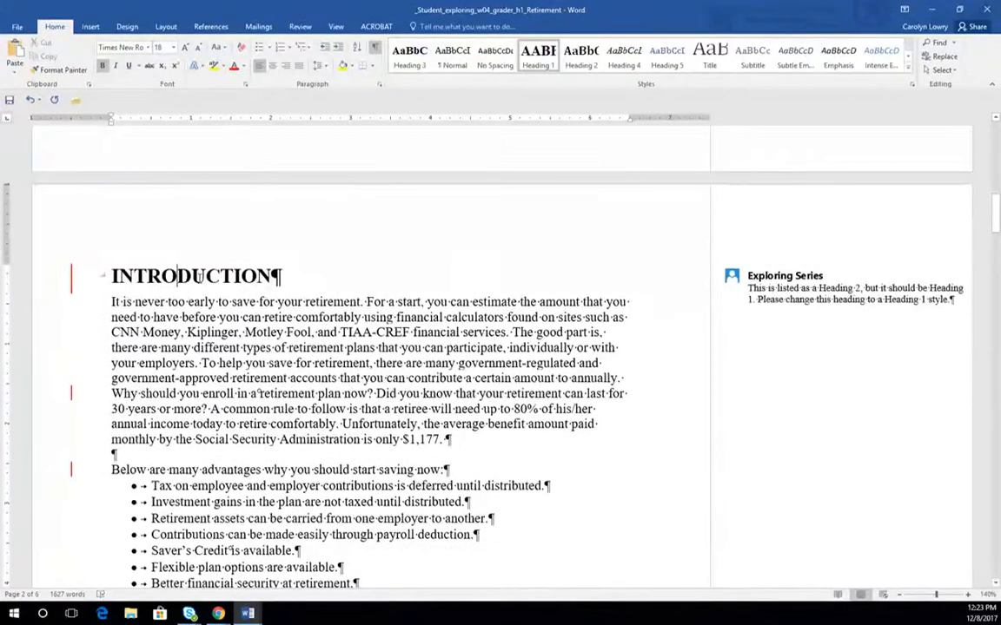
mouse_move(199, 277)
scroll(206, 276, down, 3)
scroll(313, 292, up, 2)
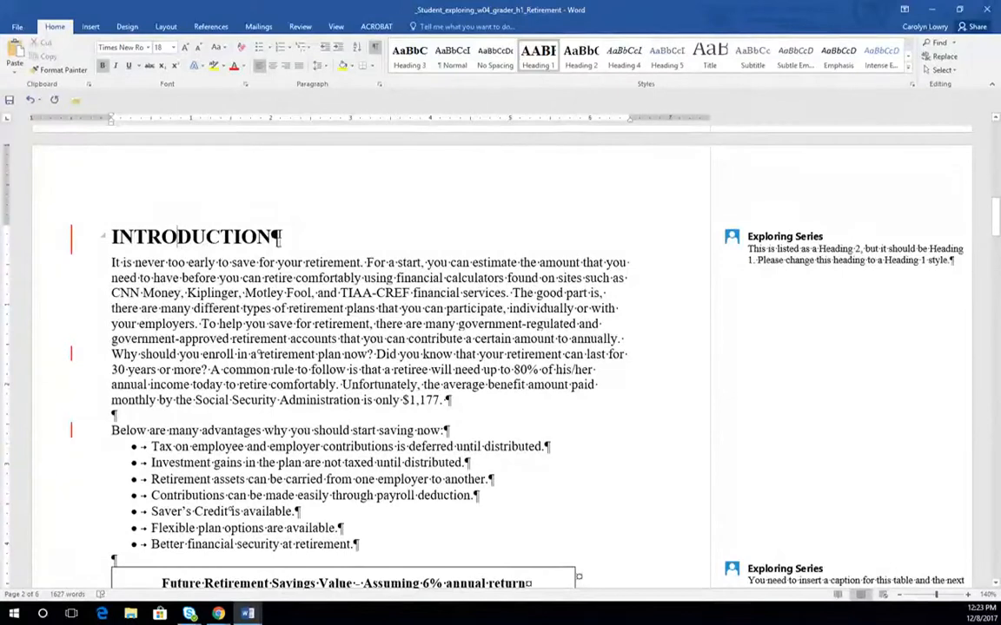
Insert the caption "Table 1: This is table 1" above the Future Retirement Savings Value table.
scroll(261, 285, down, 3)
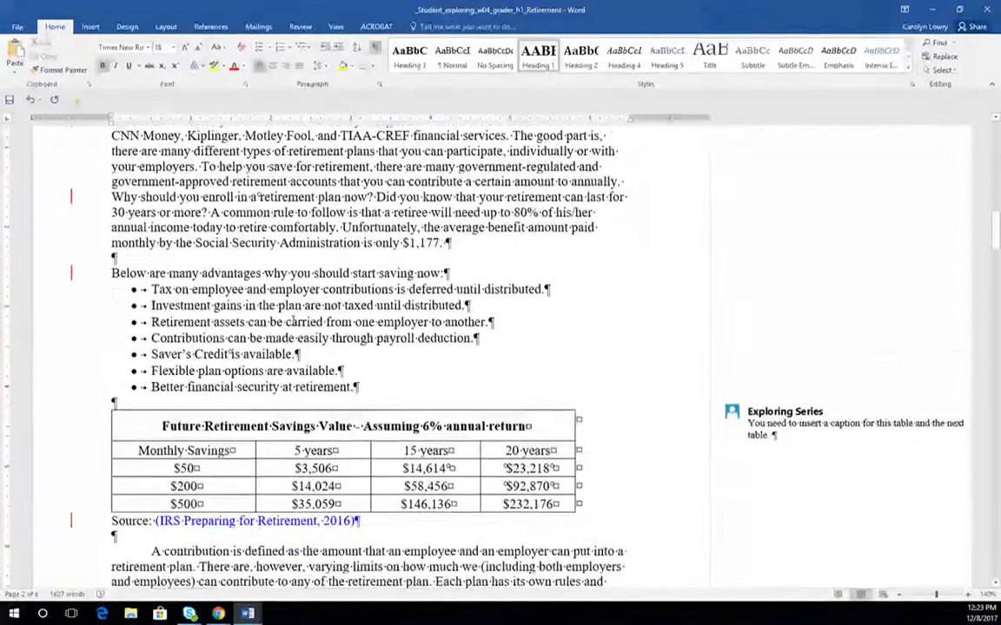
scroll(293, 321, down, 3)
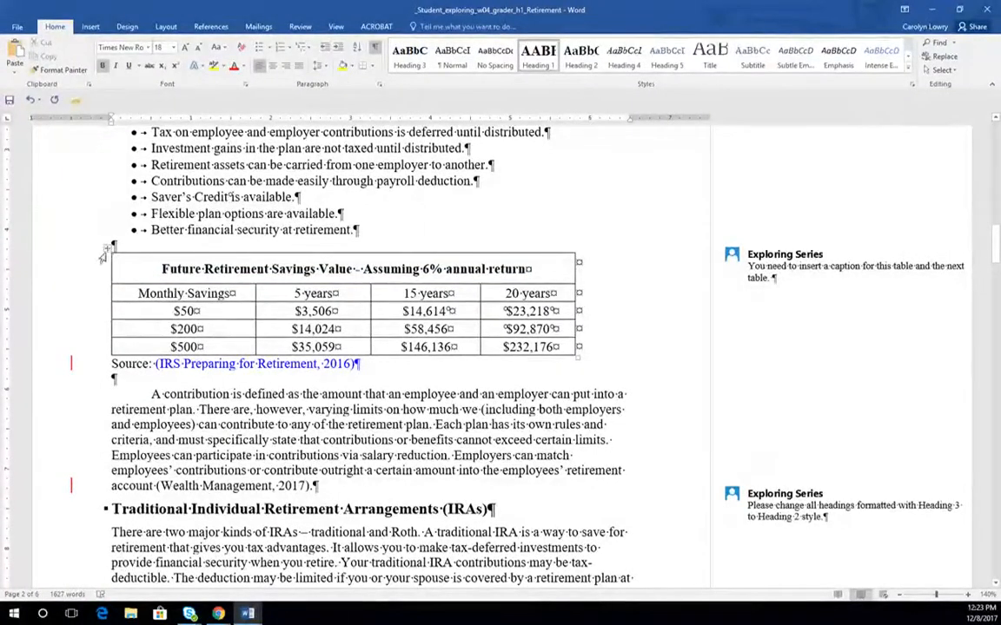
click(107, 249)
right_click(108, 249)
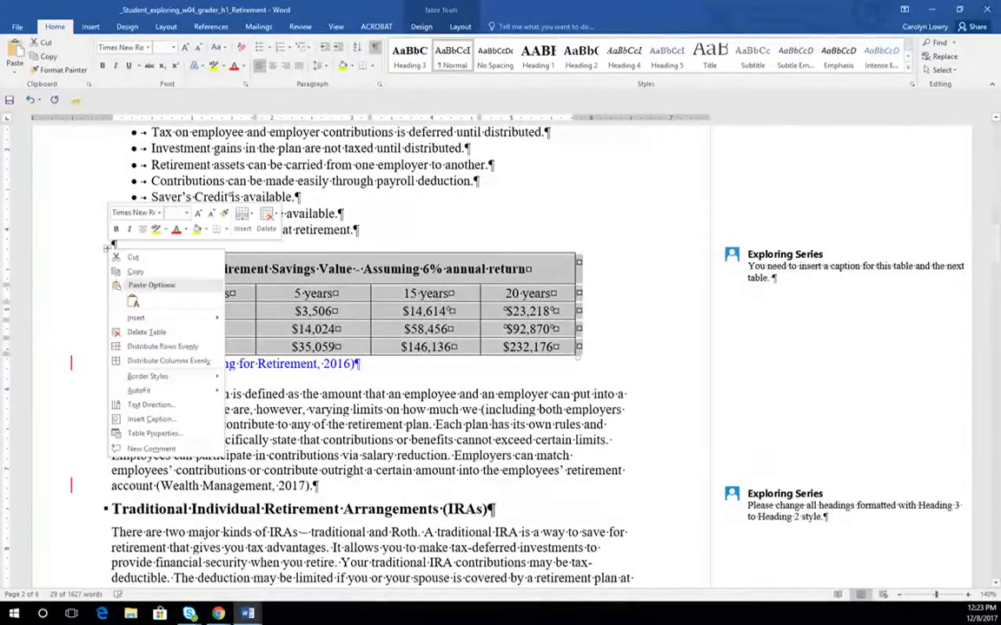
click(149, 418)
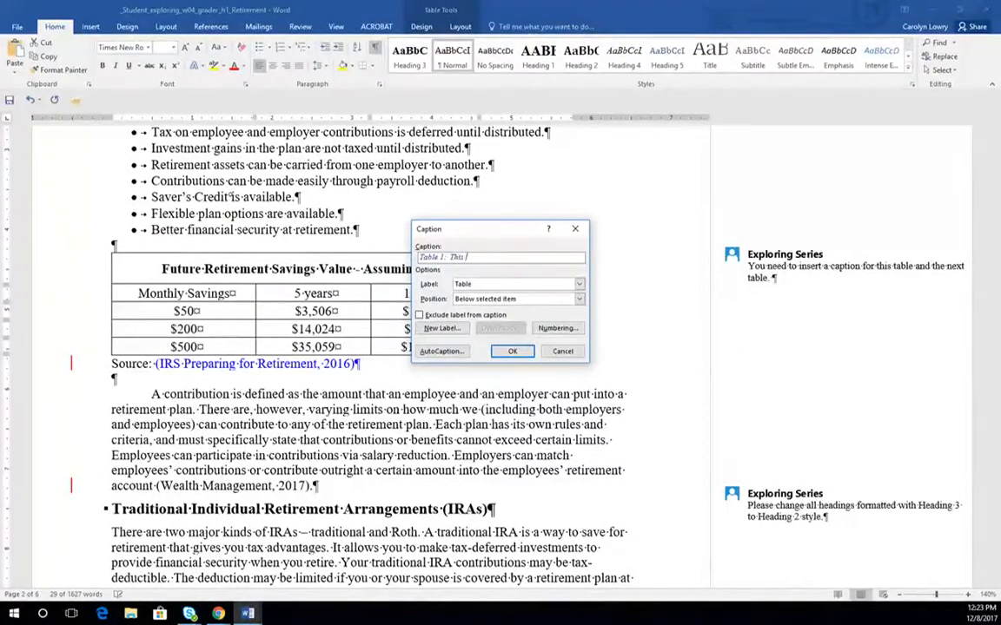
text(: This is table 1)
click(579, 299)
key(Return)
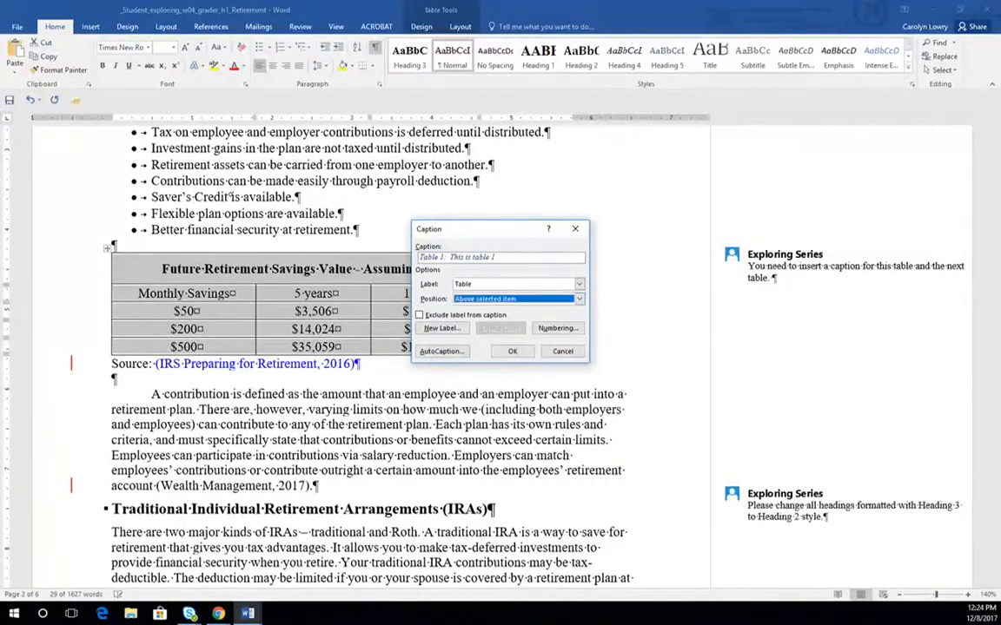
key(Return)
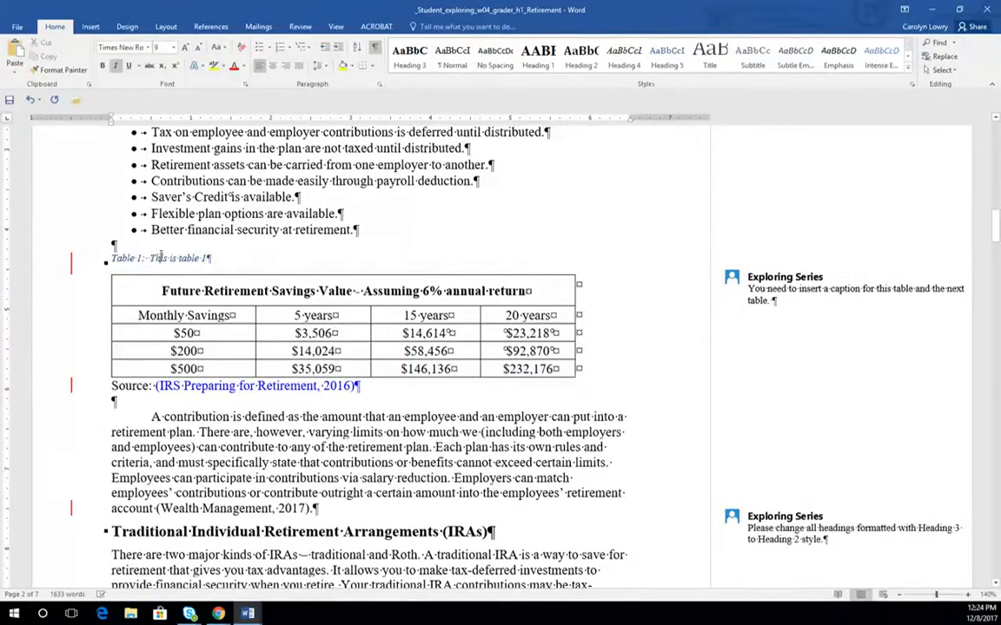
key(ctrl+e)
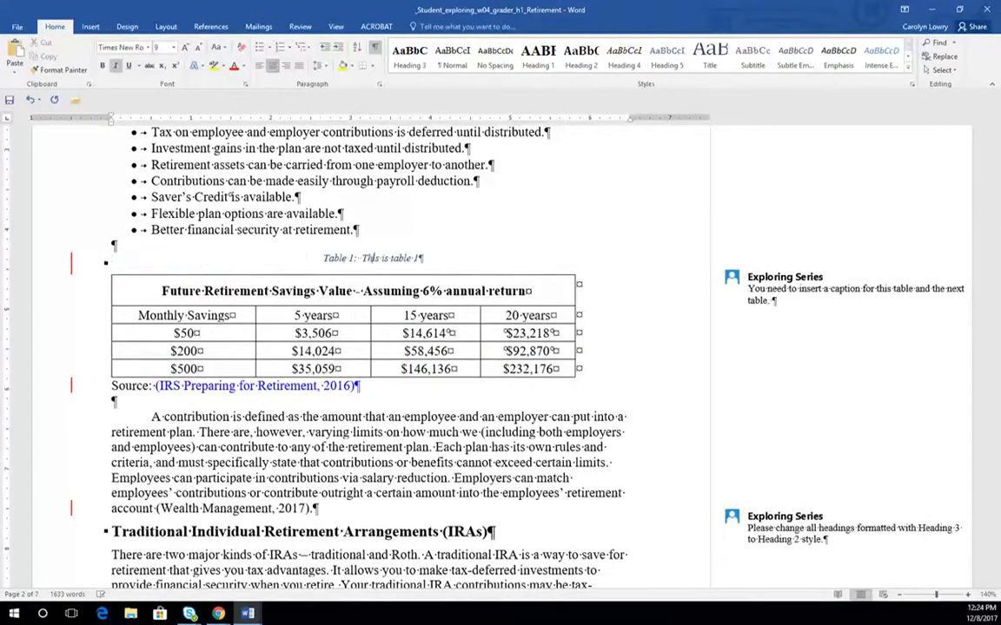
click(908, 69)
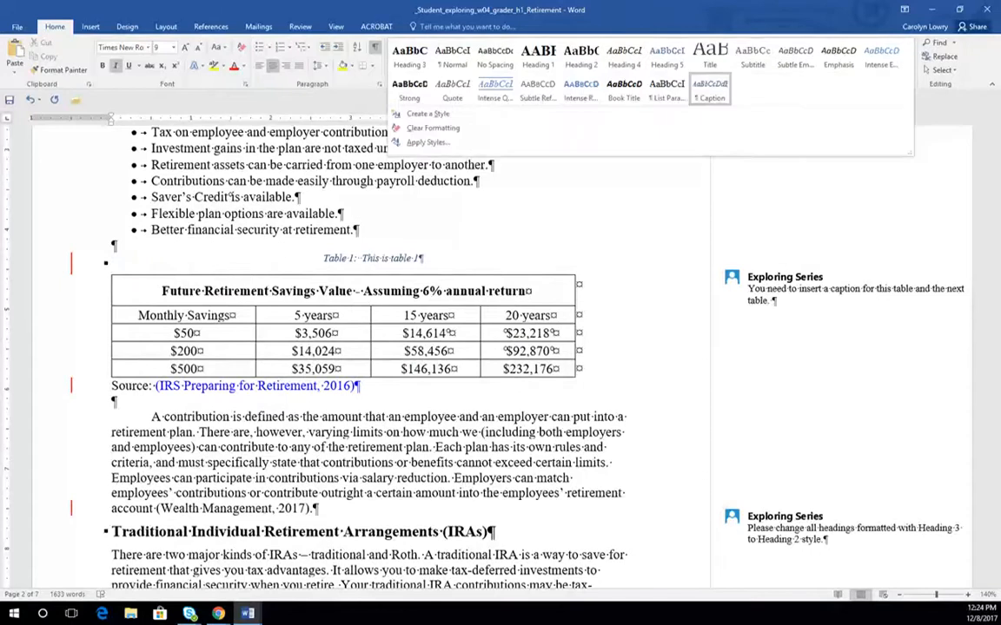
click(709, 90)
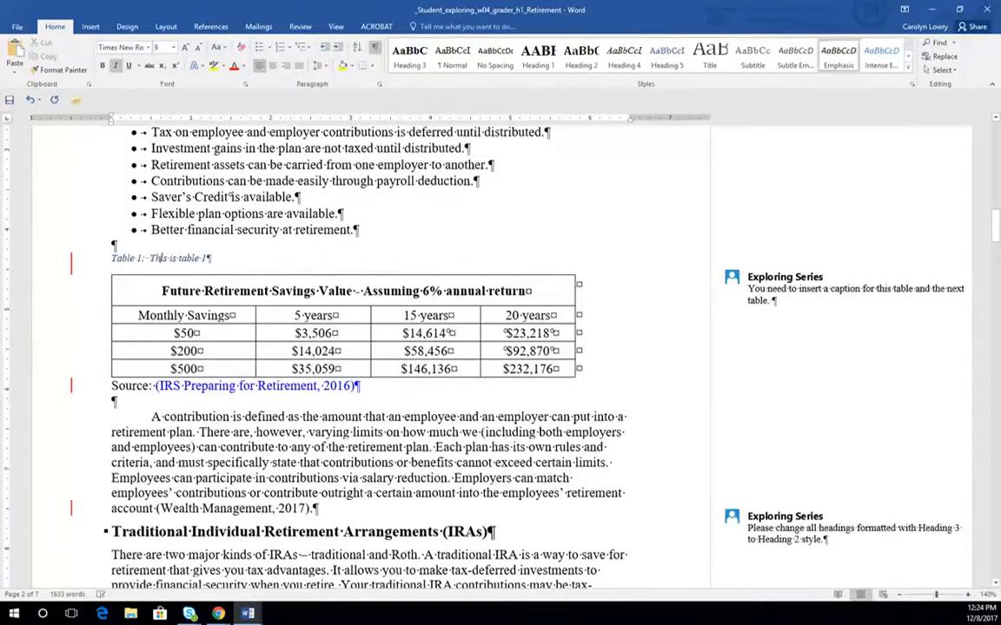
Modify the Caption style so that its paragraphs are centered, for this document only.
click(908, 69)
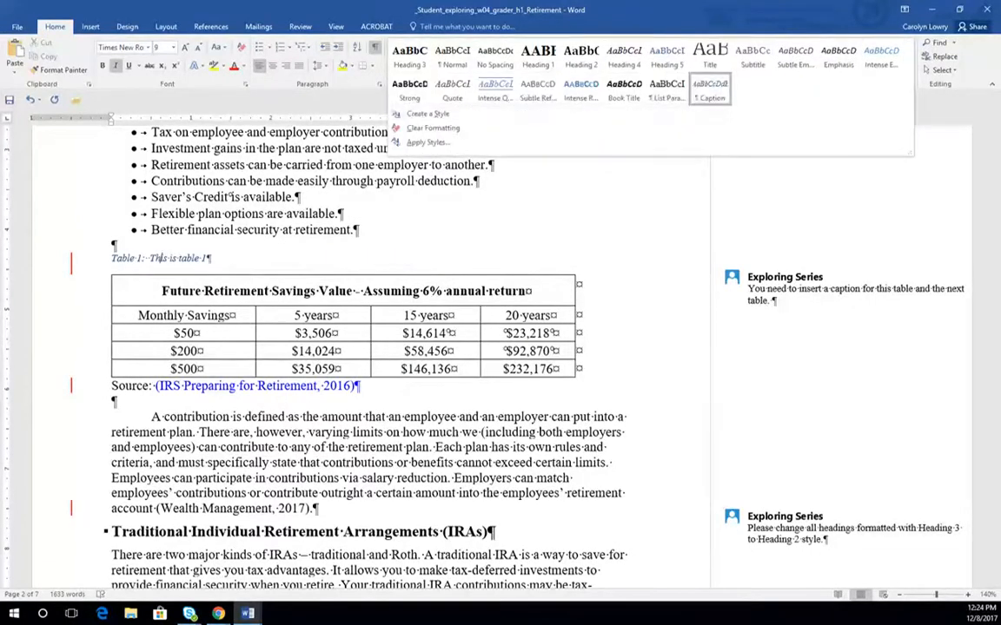
right_click(708, 88)
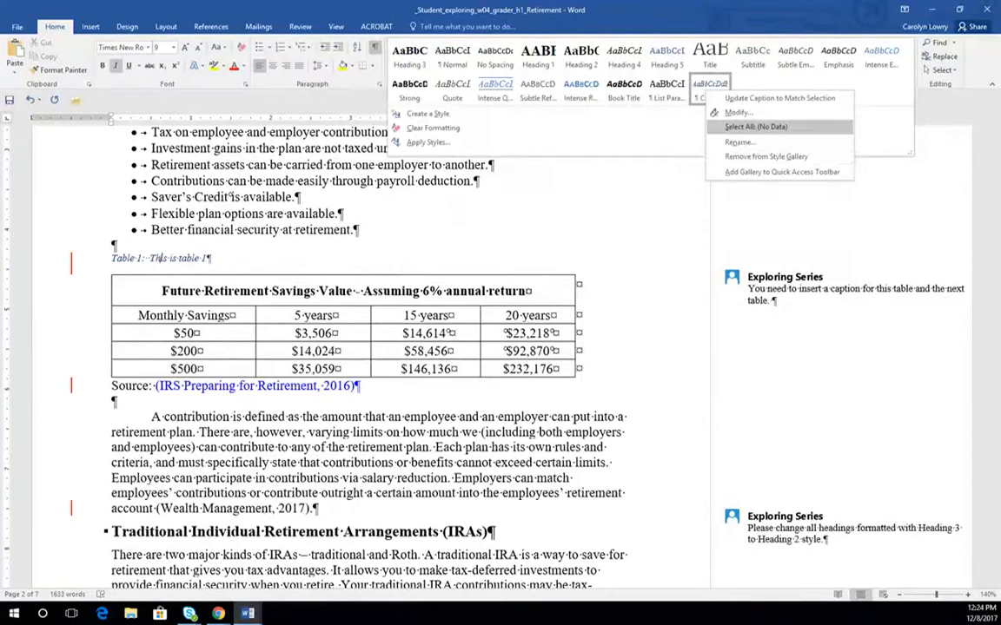
click(737, 112)
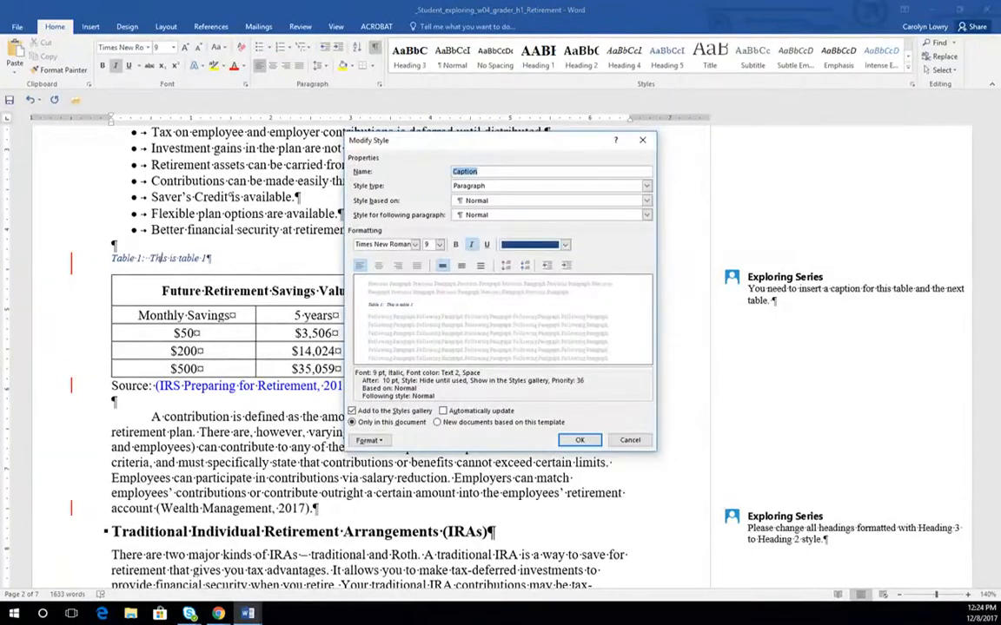
click(379, 265)
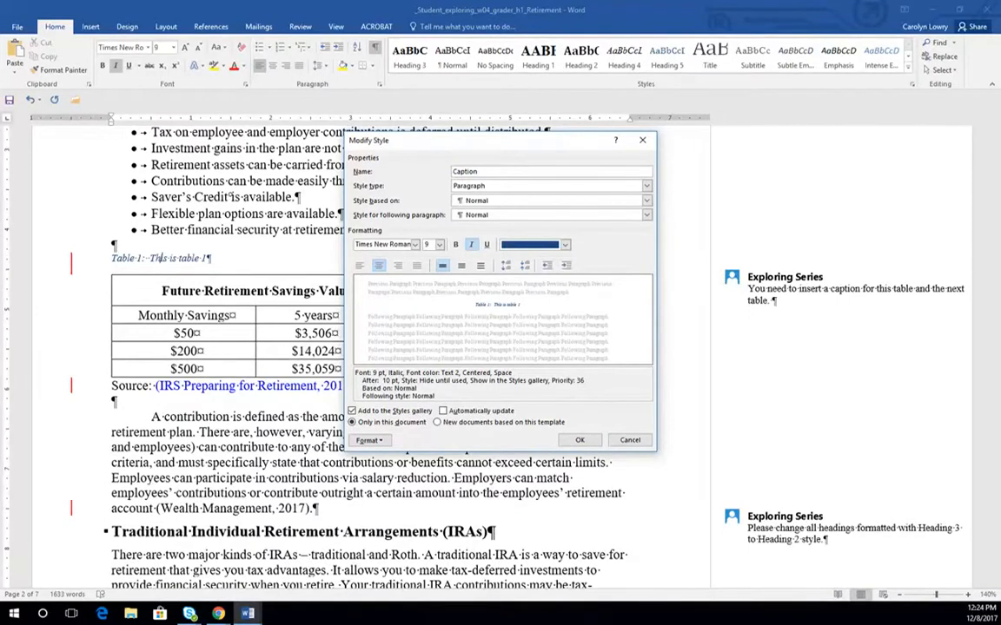
click(579, 441)
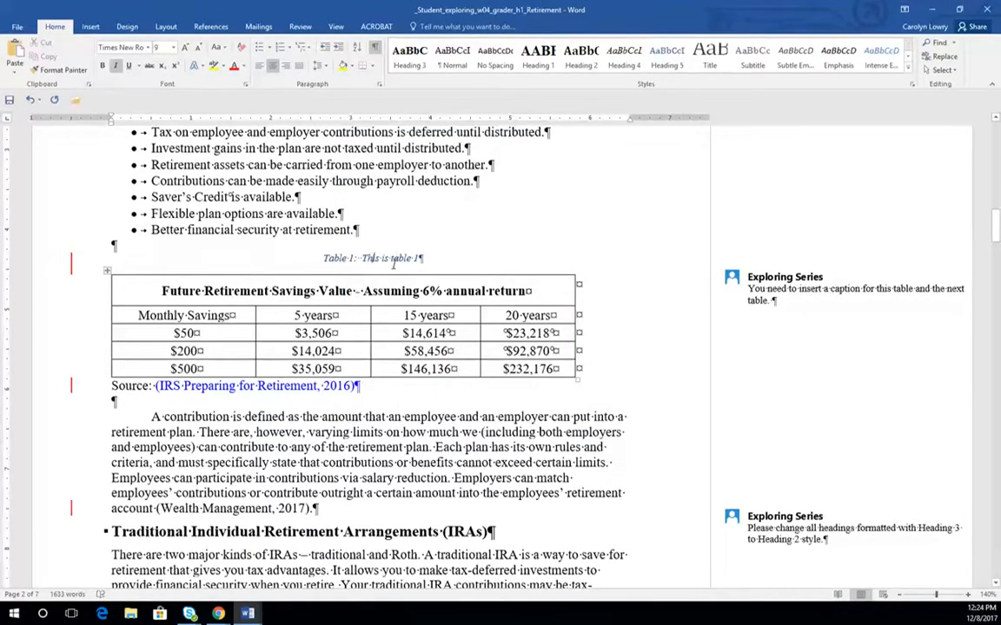
Apply the Heading 2 style to the Traditional Individual Retirement Arrangements (IRAs) heading, as the reviewer comment asks.
click(894, 298)
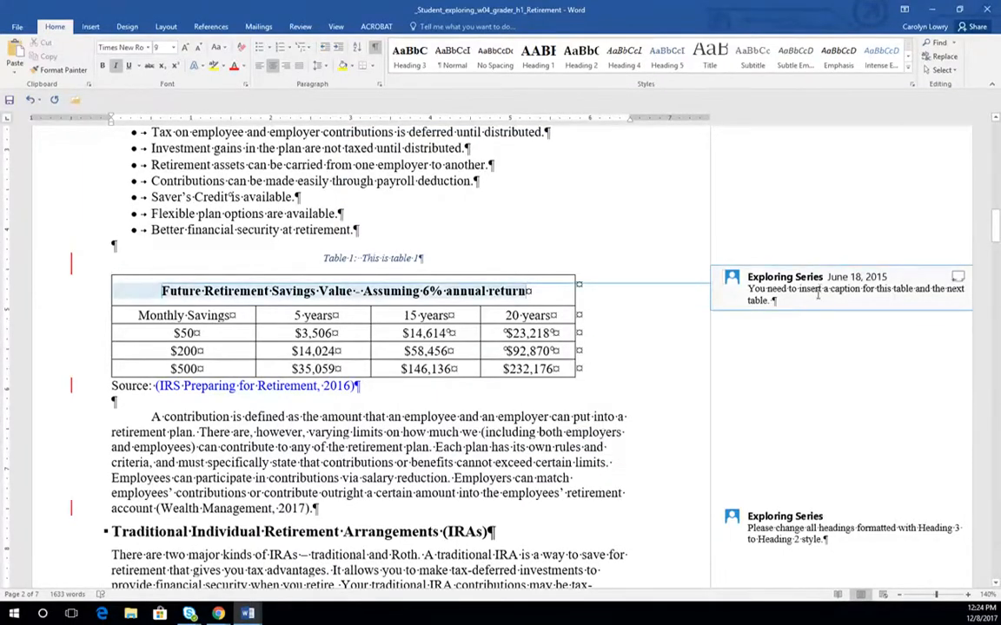
scroll(818, 299, down, 5)
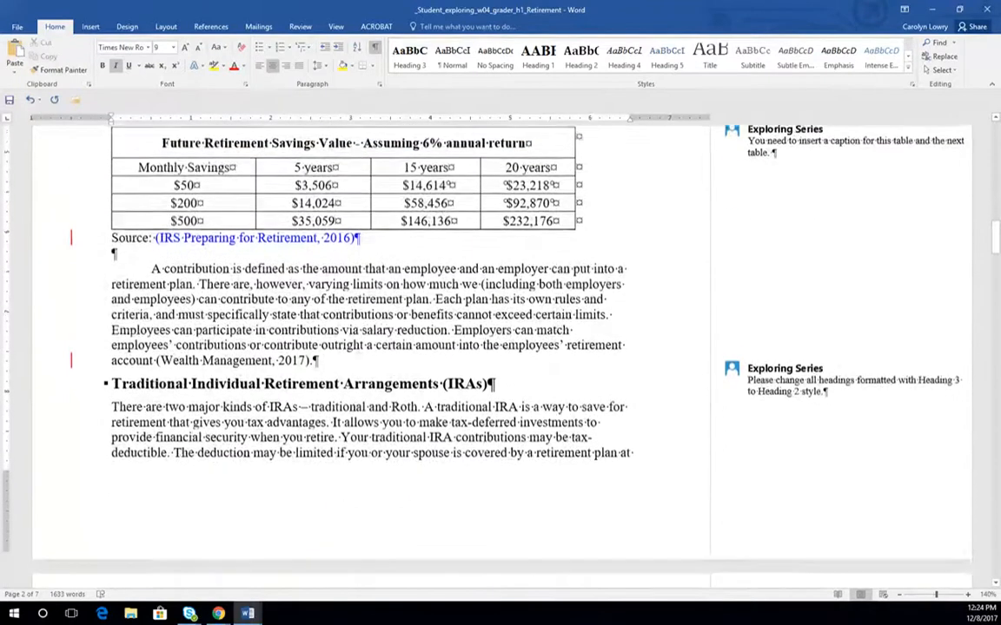
scroll(814, 298, down, 1)
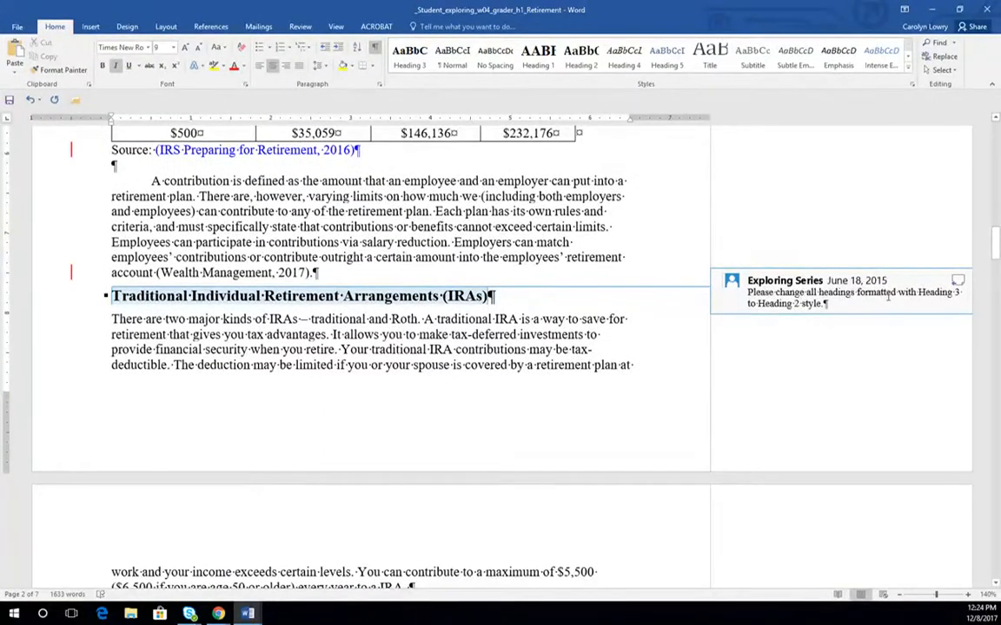
click(252, 296)
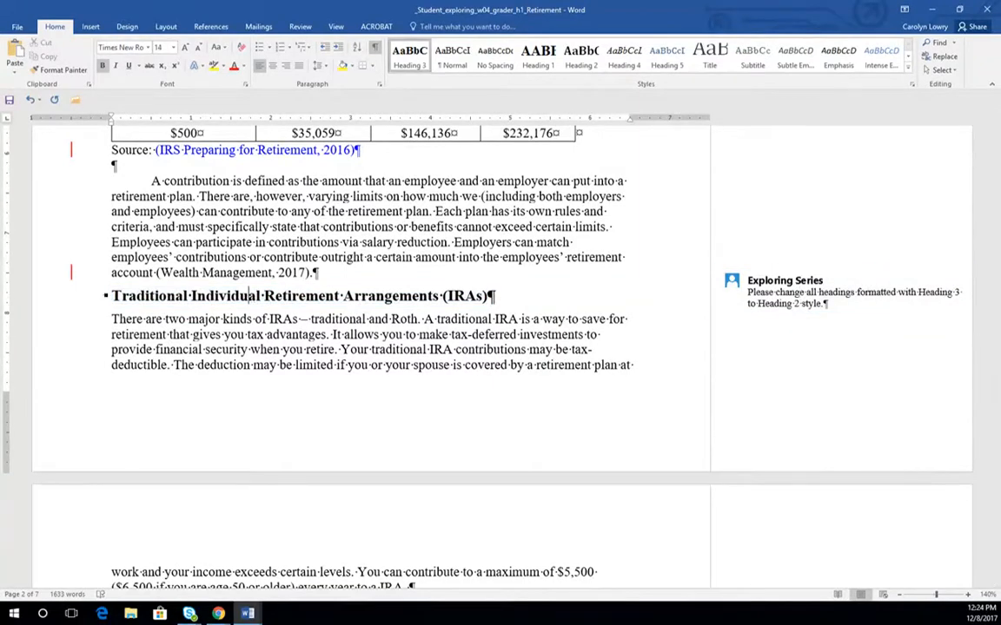
click(580, 56)
Change the Roth Individual Retirement Arrangements (Roth IRAs) heading to the Heading 2 style.
scroll(506, 292, down, 1)
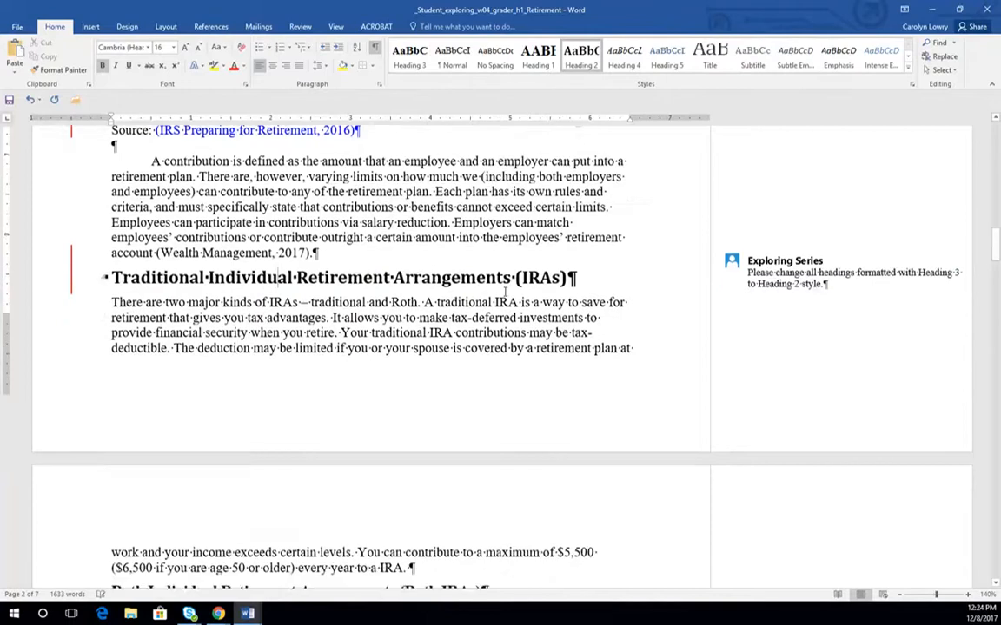
scroll(505, 292, down, 5)
click(292, 297)
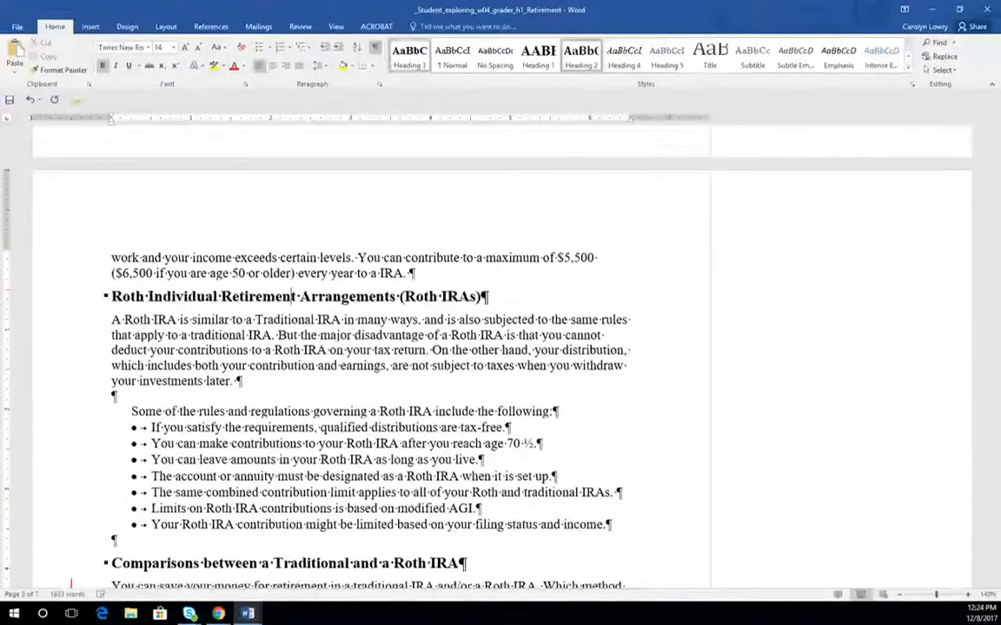
click(580, 57)
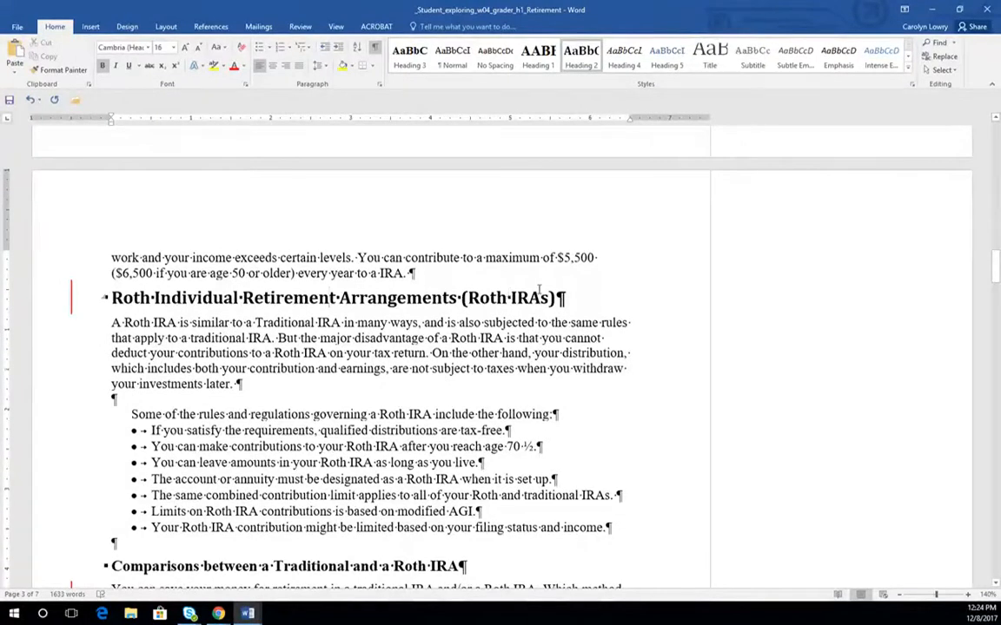
Insert a page break before the Traditional and Roth IRA features table to keep the whole table on one page.
scroll(507, 292, down, 4)
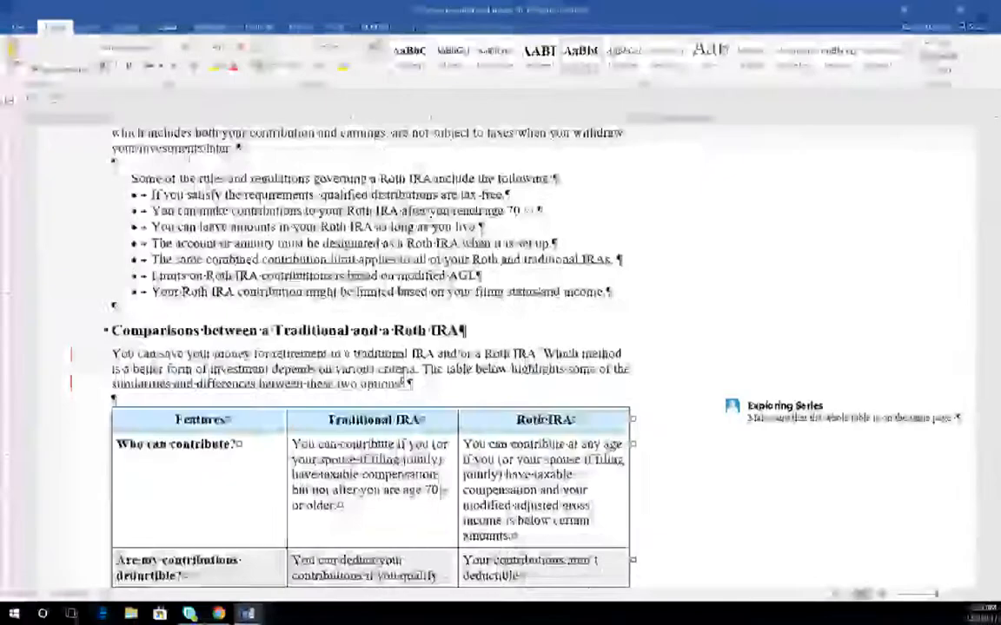
scroll(541, 291, down, 3)
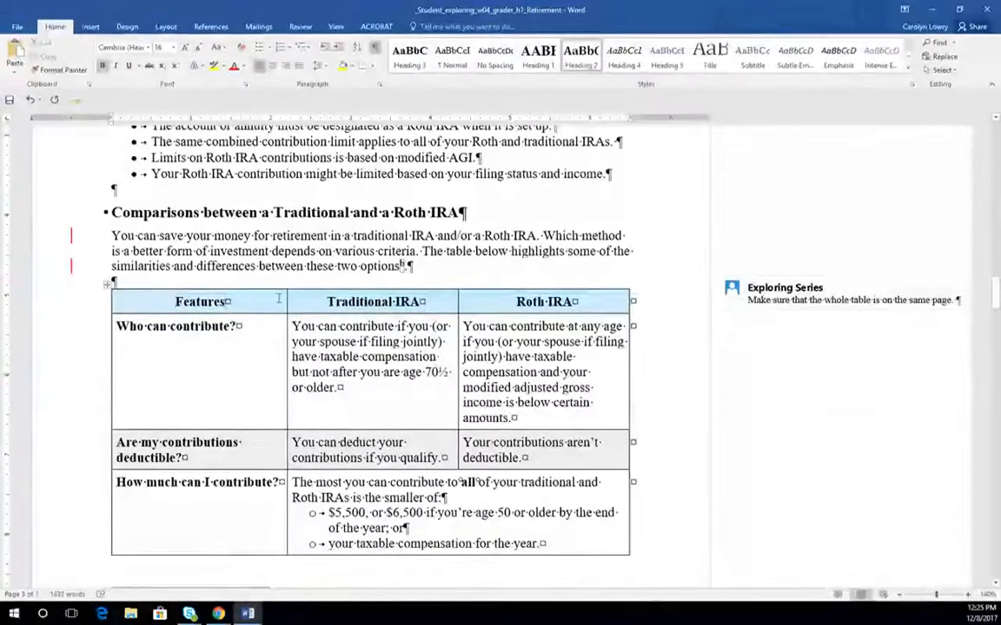
click(241, 304)
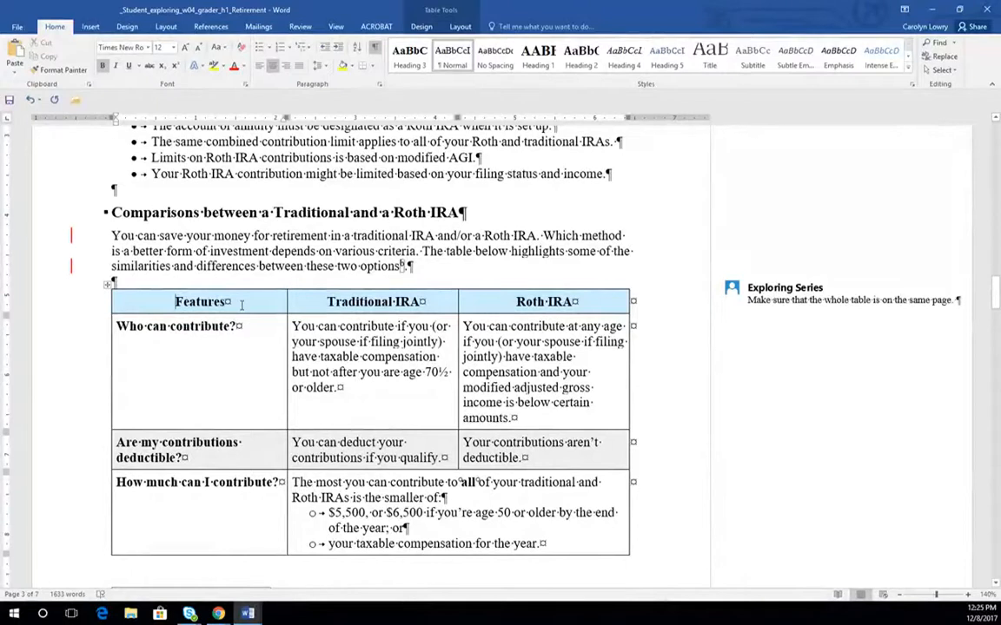
key(ctrl+Return)
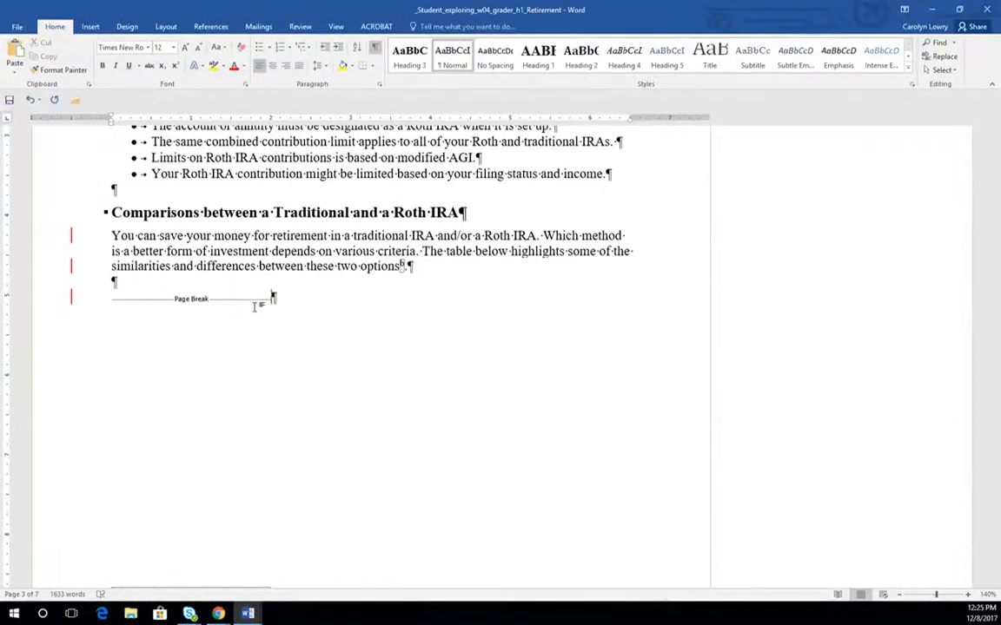
scroll(349, 349, down, 6)
scroll(351, 343, down, 3)
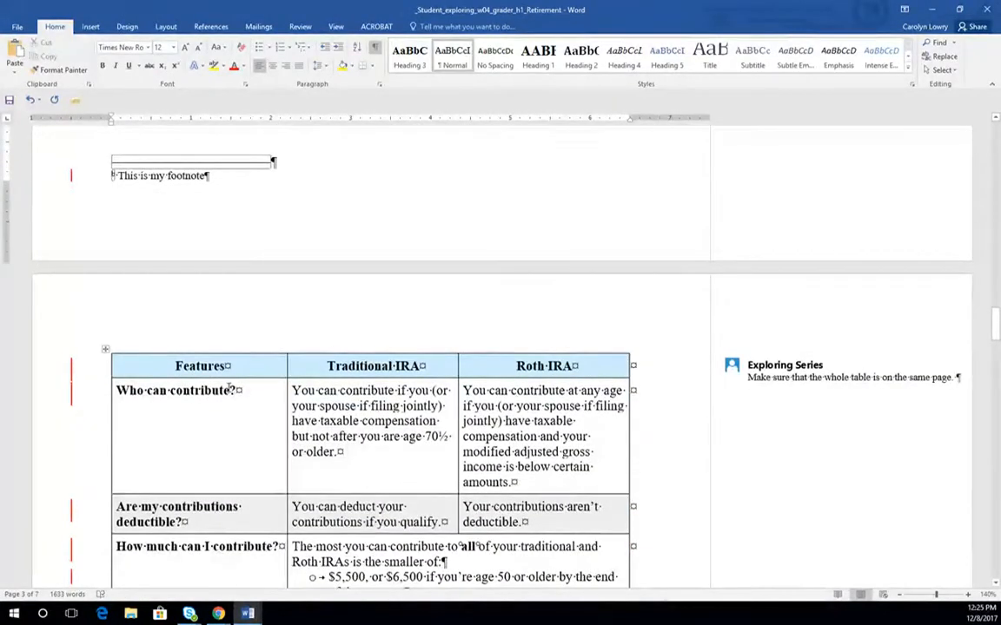
scroll(230, 389, down, 7)
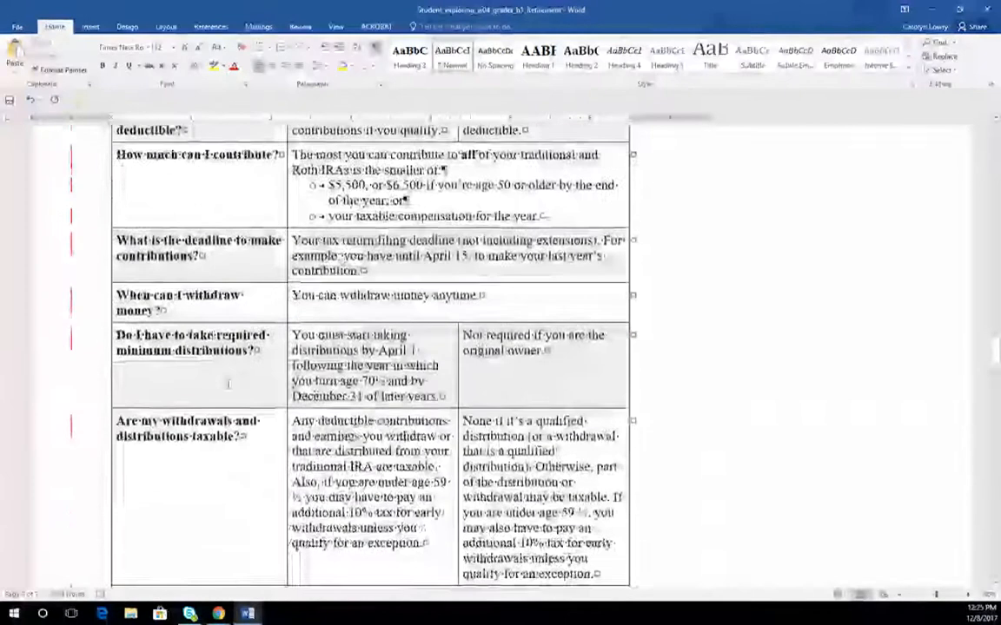
scroll(229, 383, down, 12)
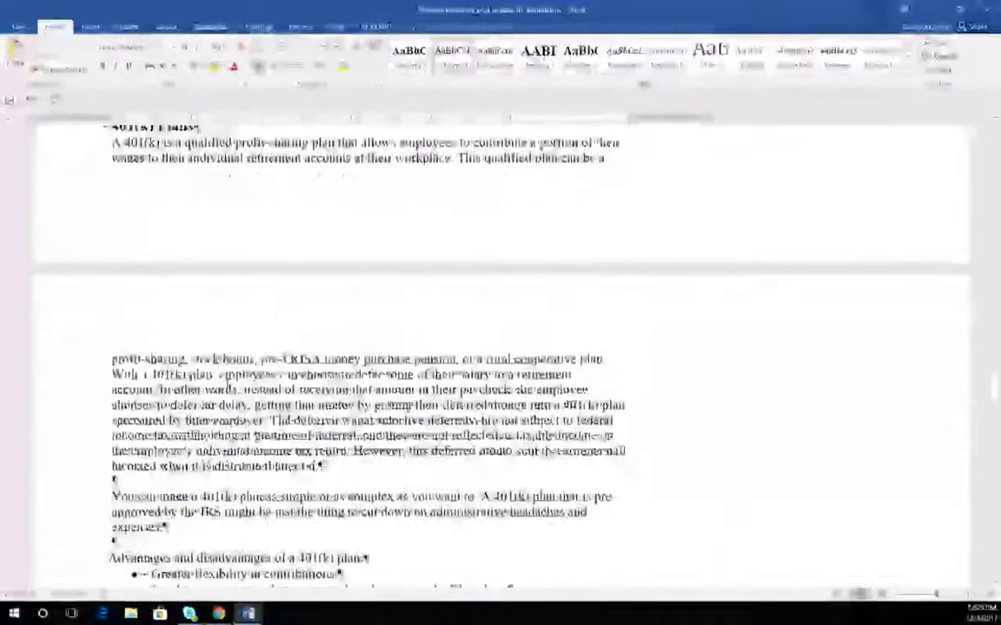
scroll(229, 383, down, 10)
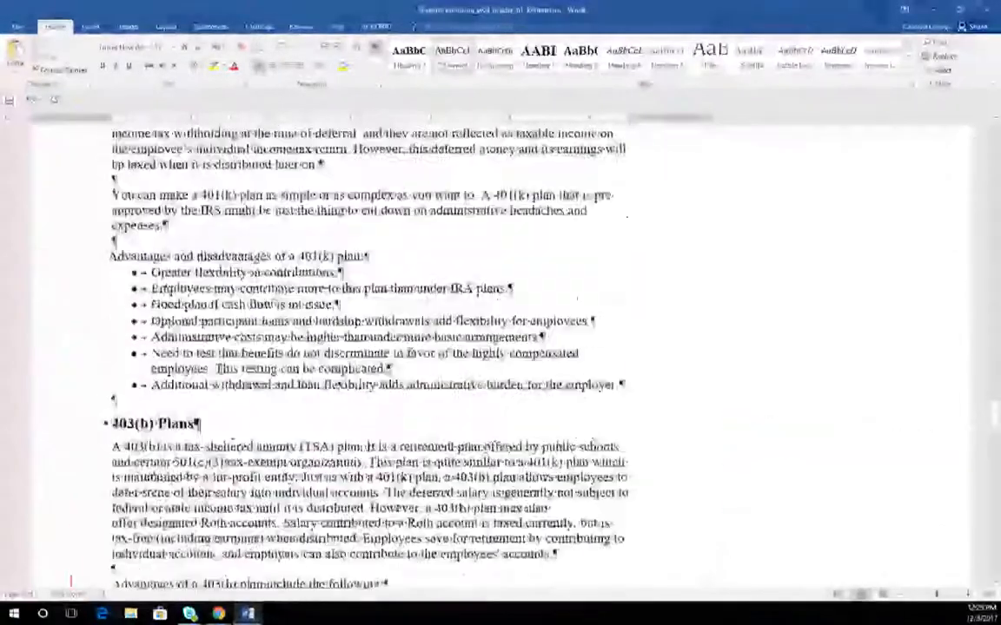
Accept all tracked changes in the document and stop tracking.
scroll(219, 368, up, 20)
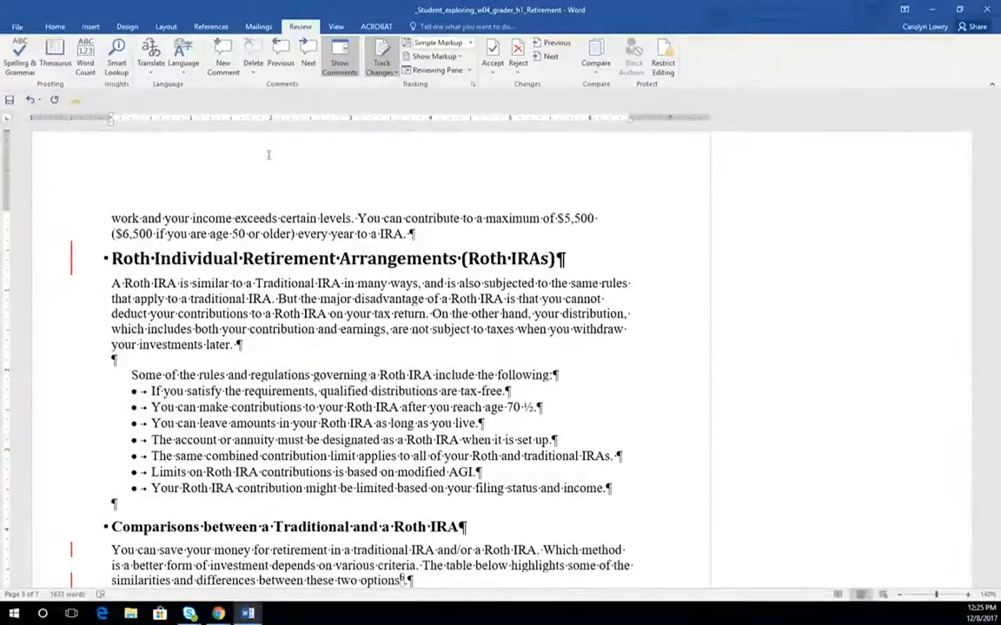
click(470, 43)
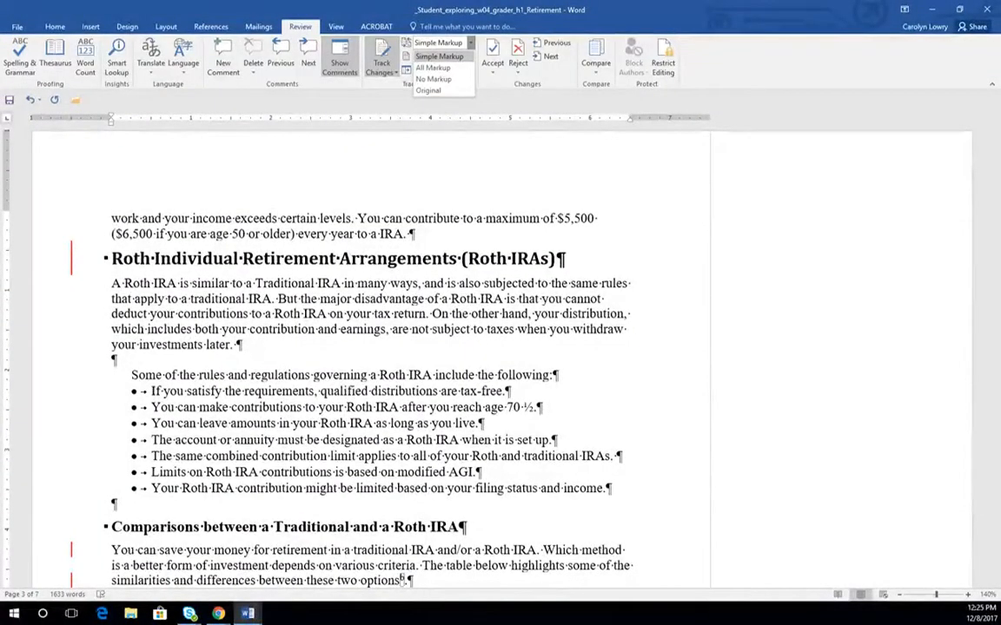
click(470, 43)
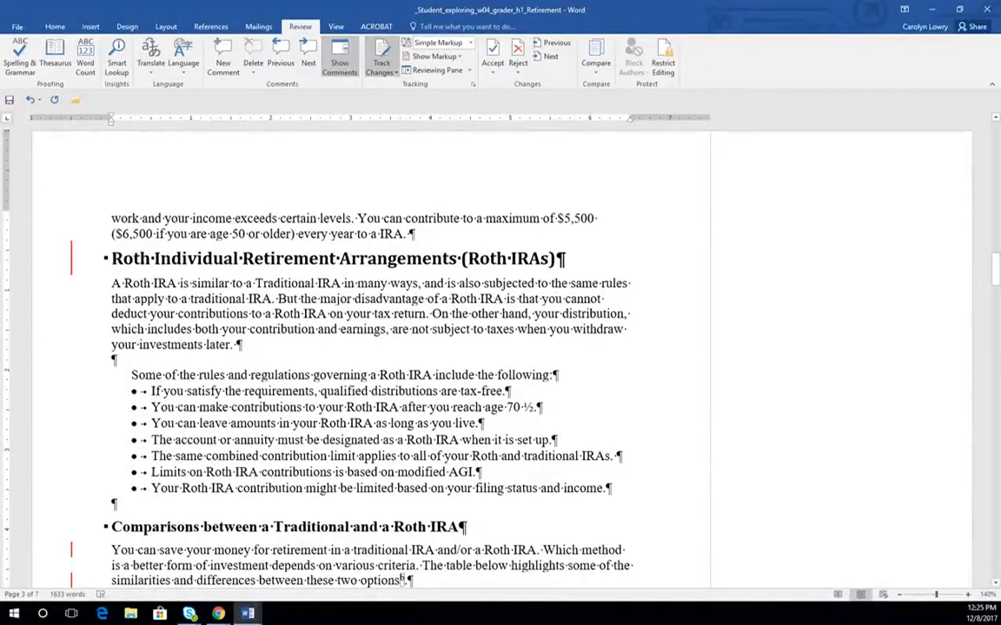
scroll(515, 234, up, 10)
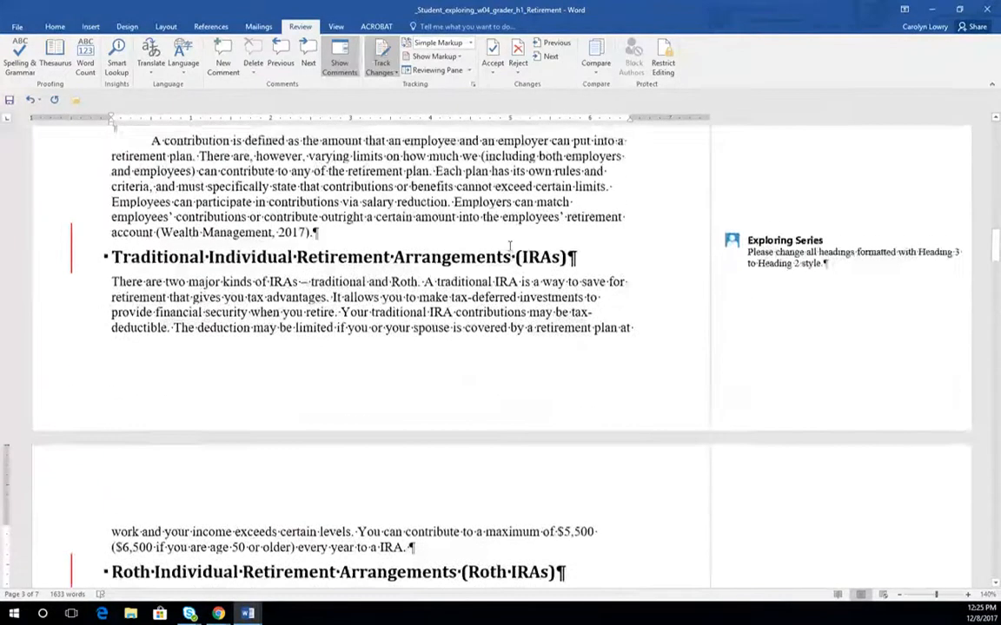
scroll(509, 248, up, 8)
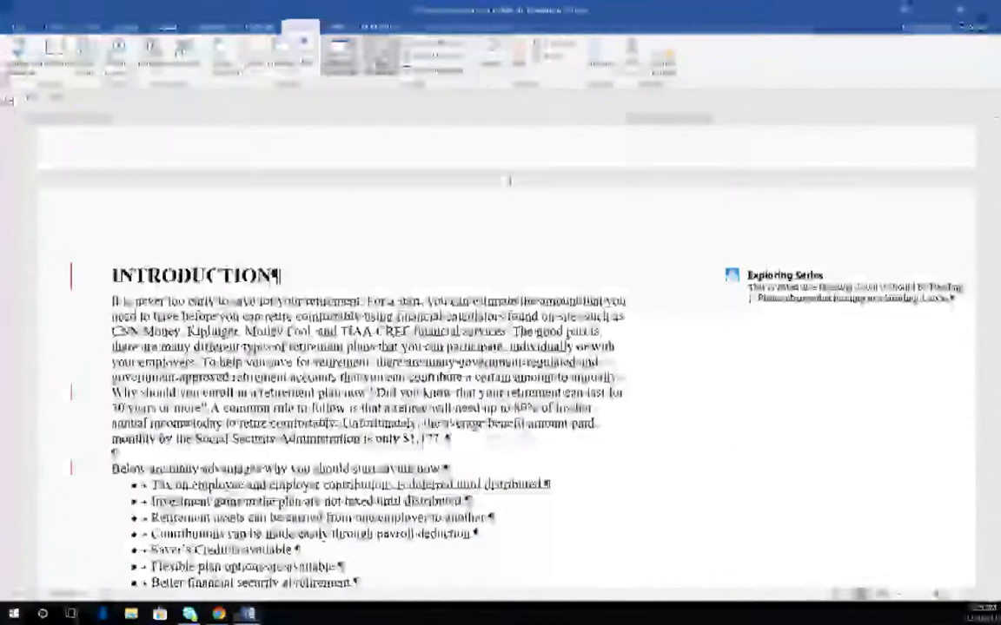
click(492, 72)
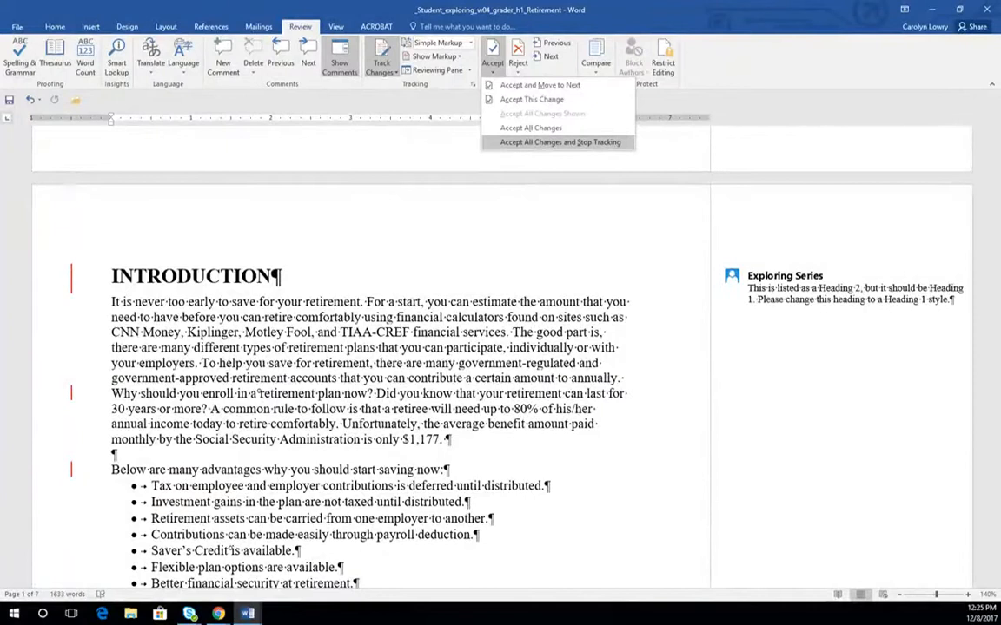
click(560, 141)
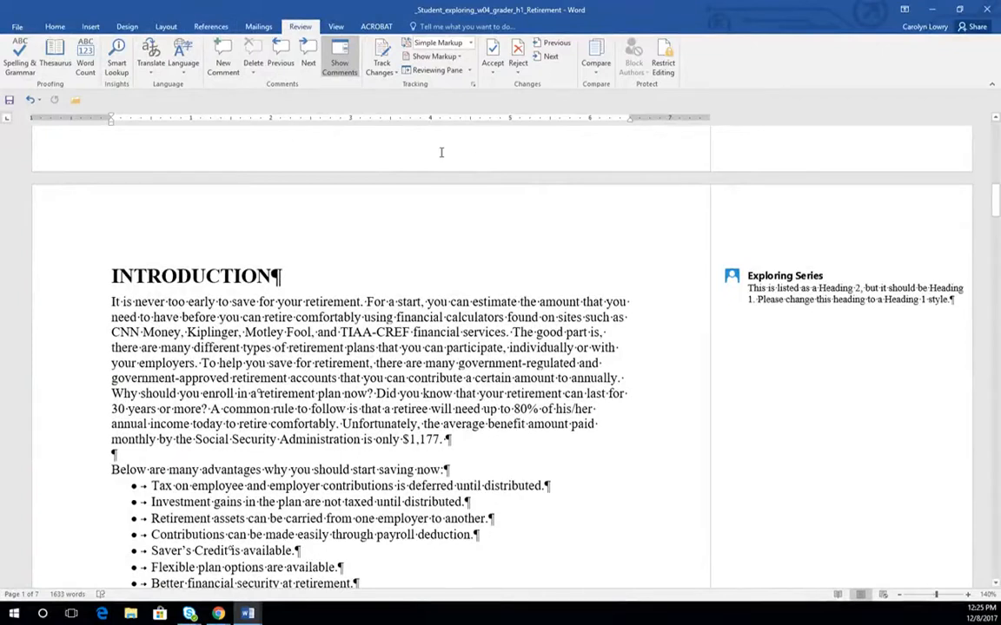
Insert a page break before the Introduction heading to create a blank page after the cover page.
click(258, 26)
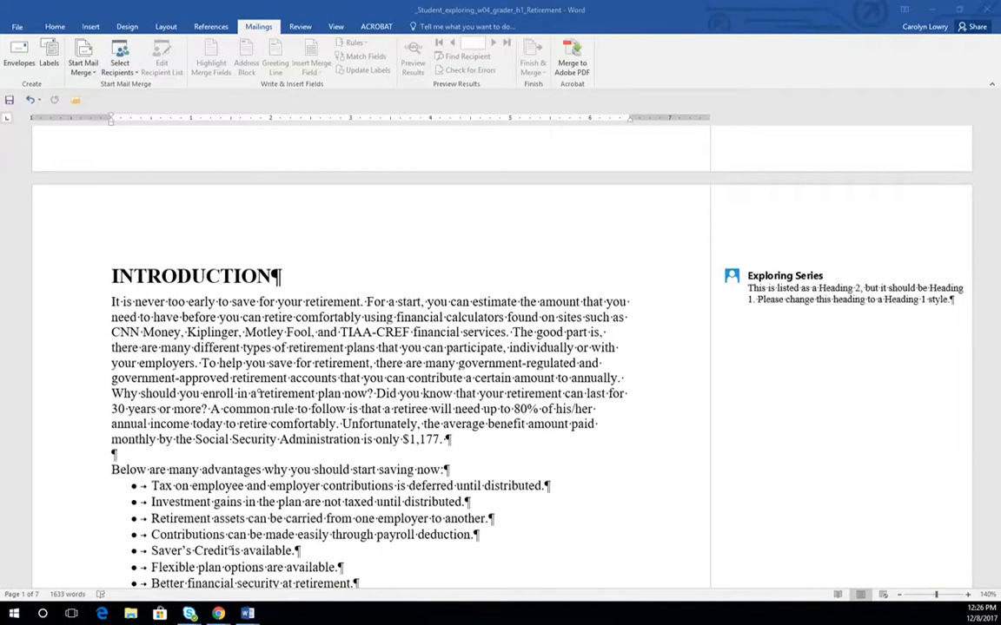
click(205, 276)
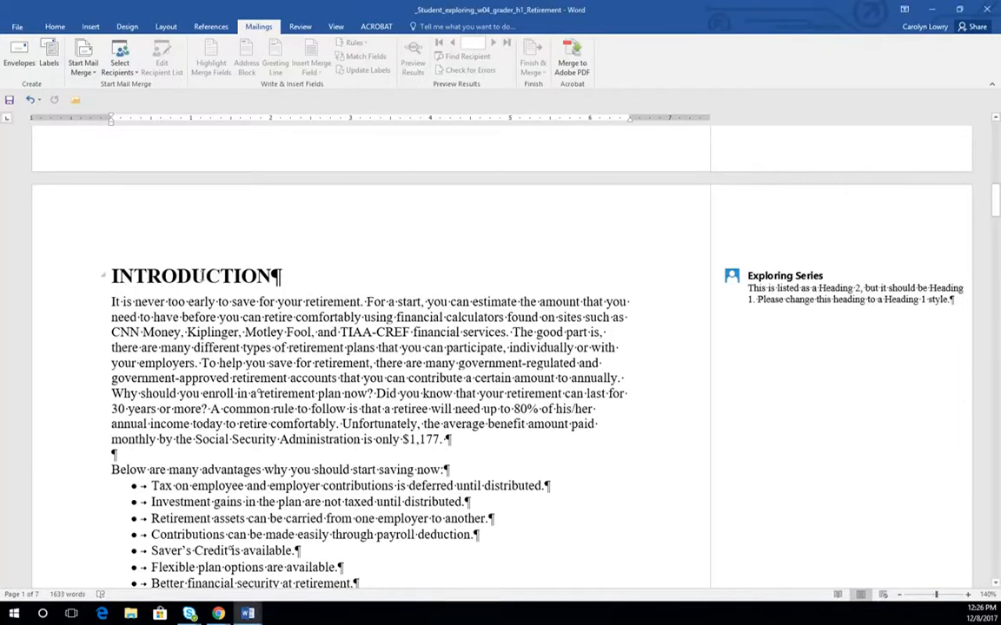
double_click(205, 276)
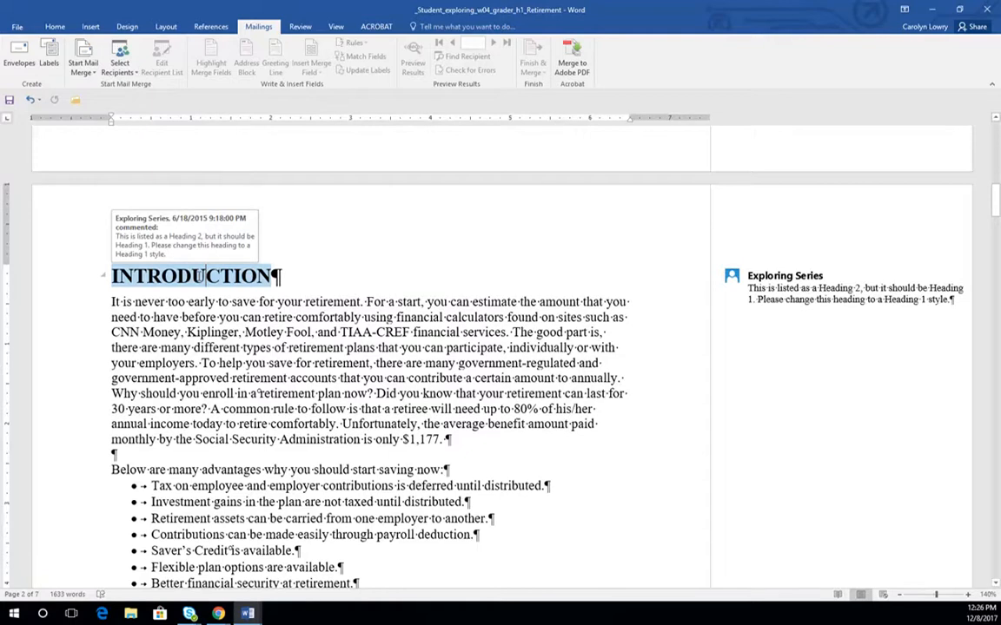
click(201, 275)
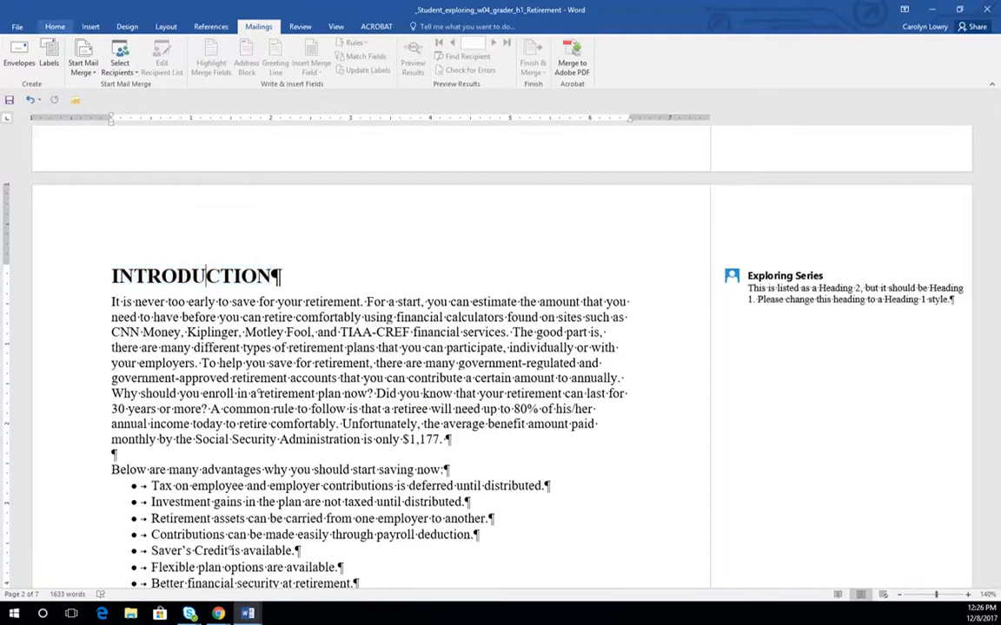
scroll(363, 318, up, 2)
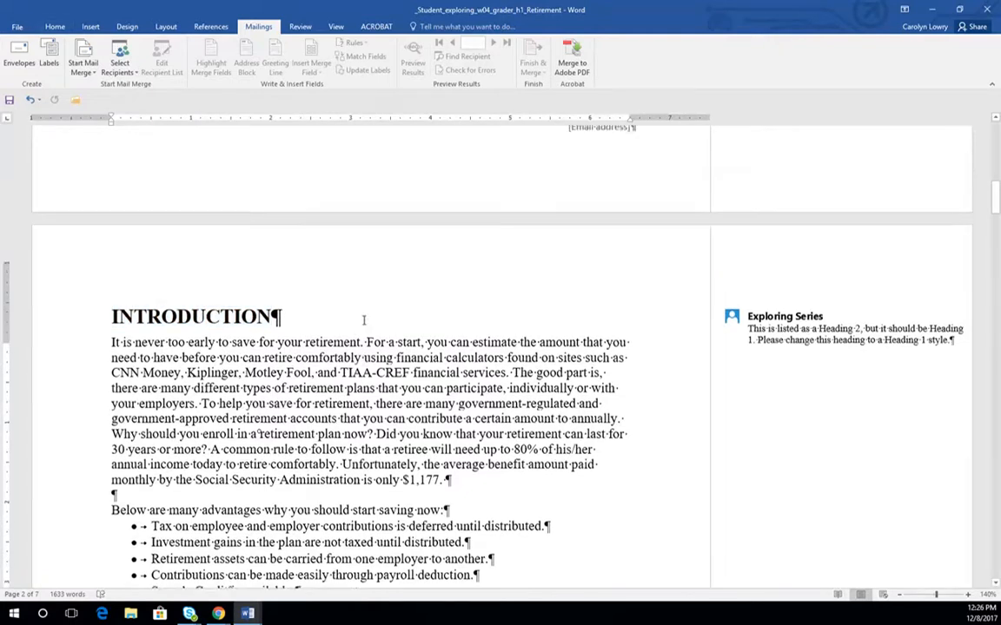
scroll(363, 320, up, 8)
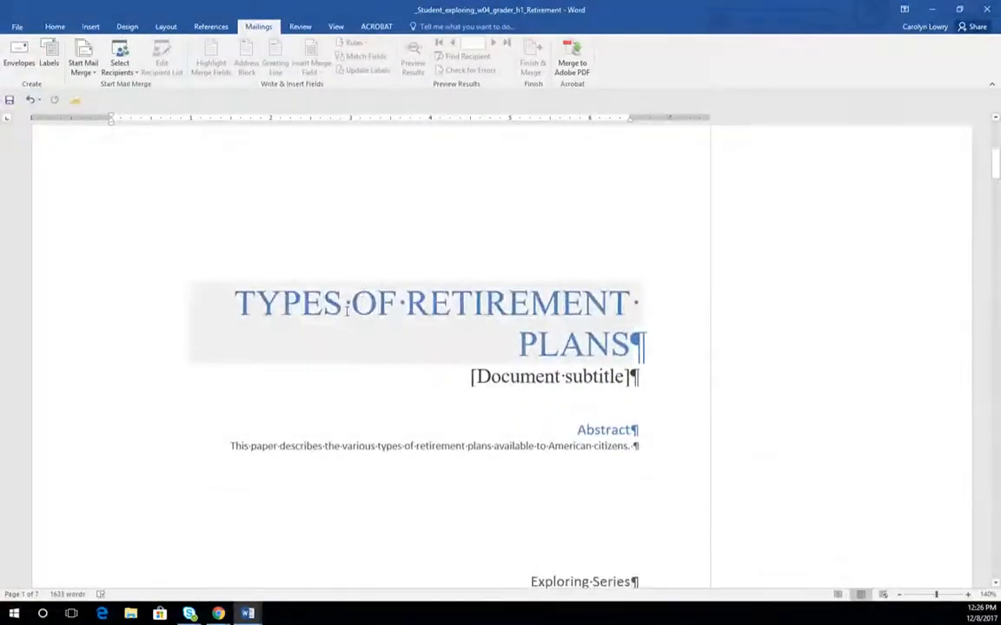
scroll(345, 316, down, 8)
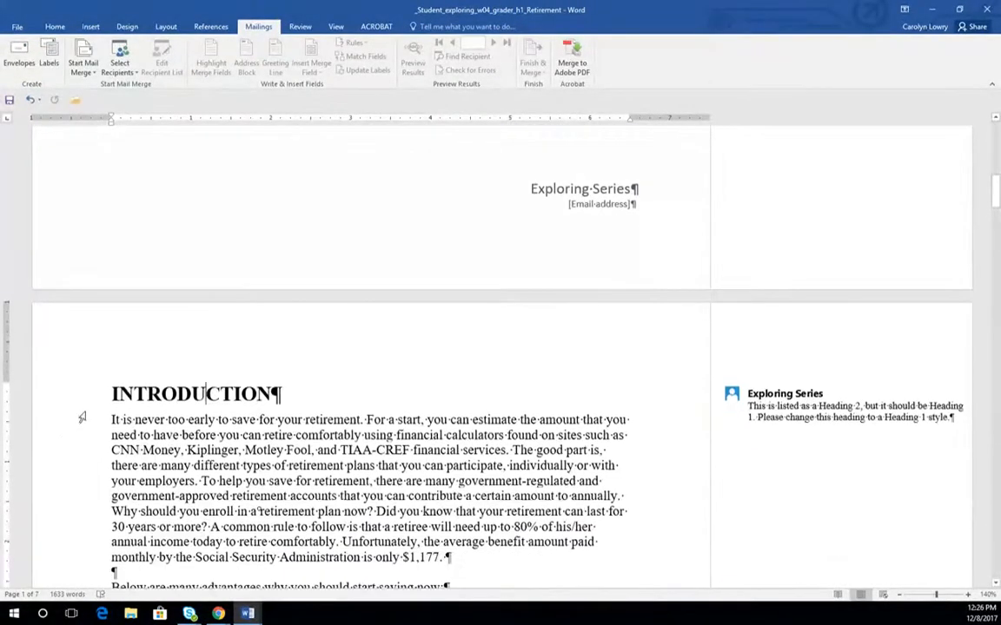
click(112, 393)
key(ctrl+Return)
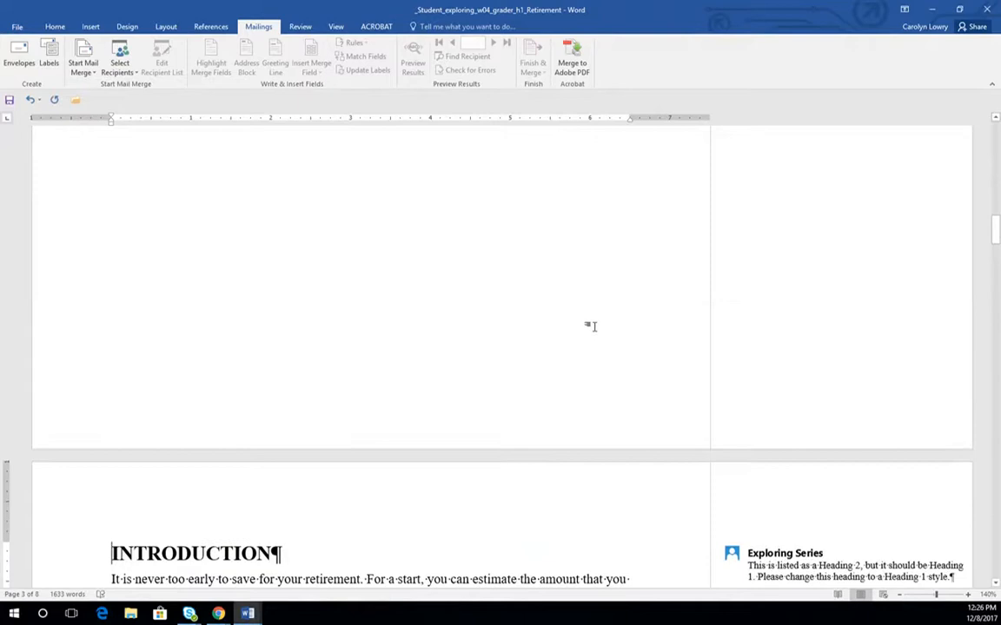
Insert a table of contents in the Automatic Table 1 format above the page break on the blank page.
key(Up)
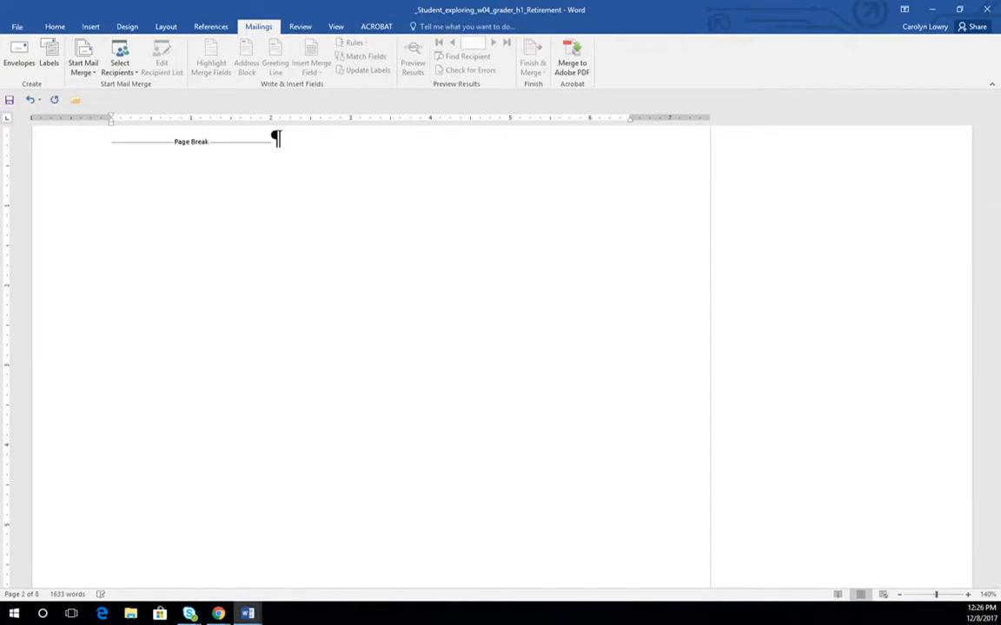
click(211, 27)
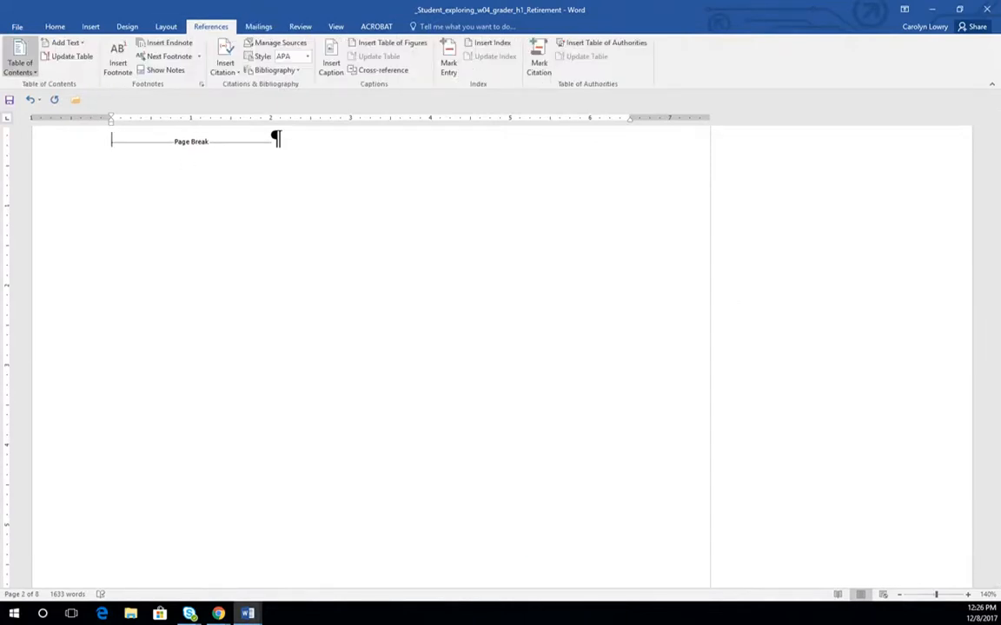
click(19, 59)
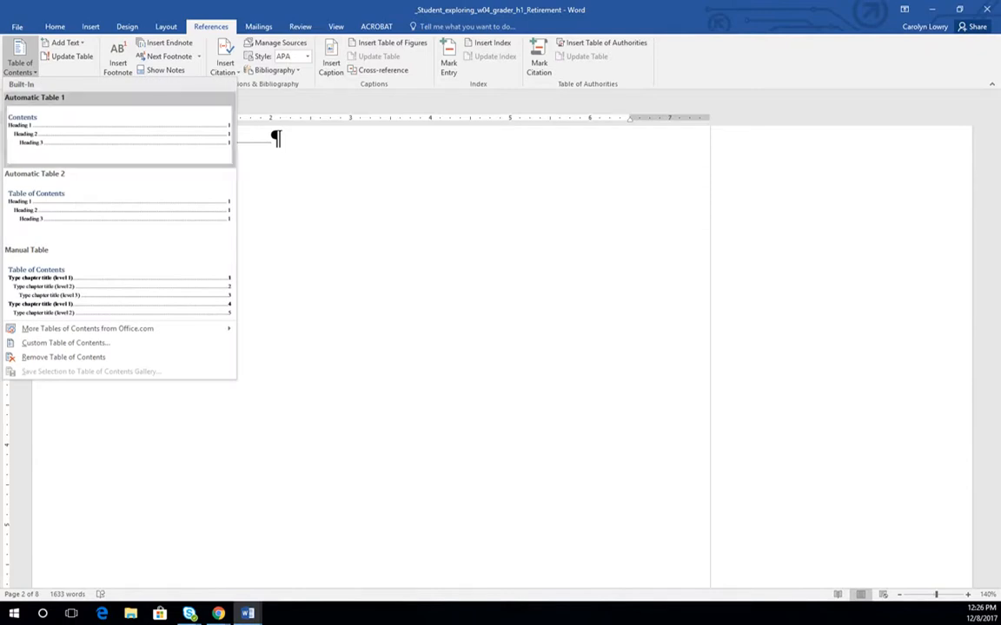
click(118, 130)
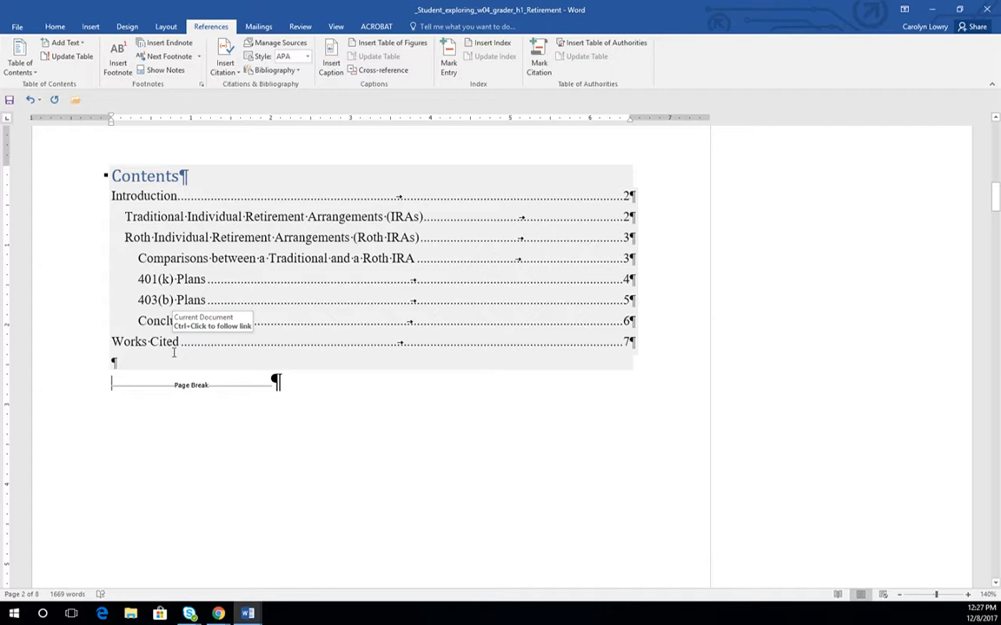
click(158, 176)
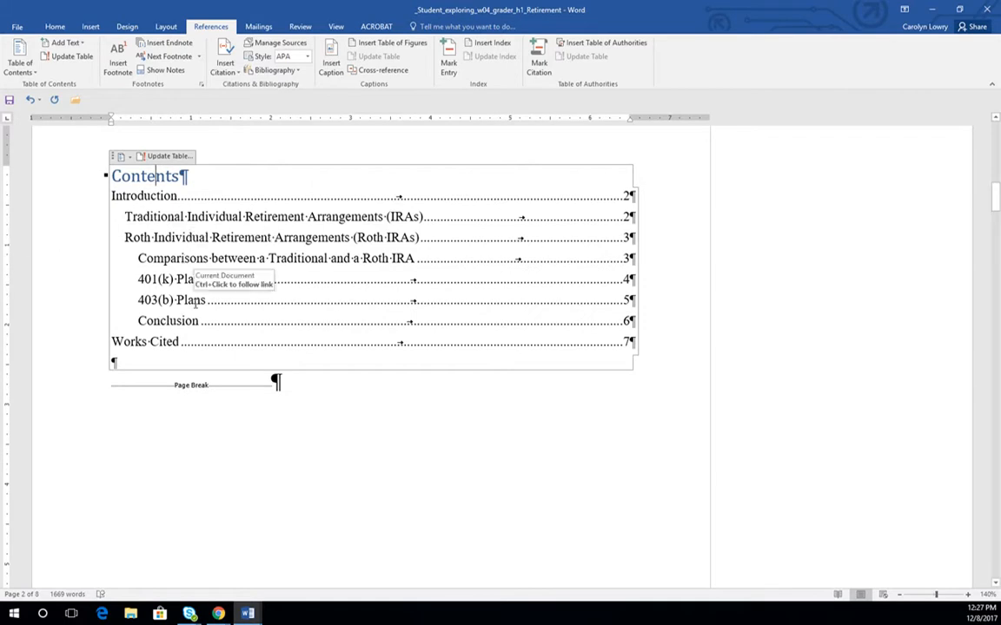
Find the "Comparisons between a Traditional and a Roth IRA" heading in the body and apply the Heading 1 style to its full text.
click(58, 250)
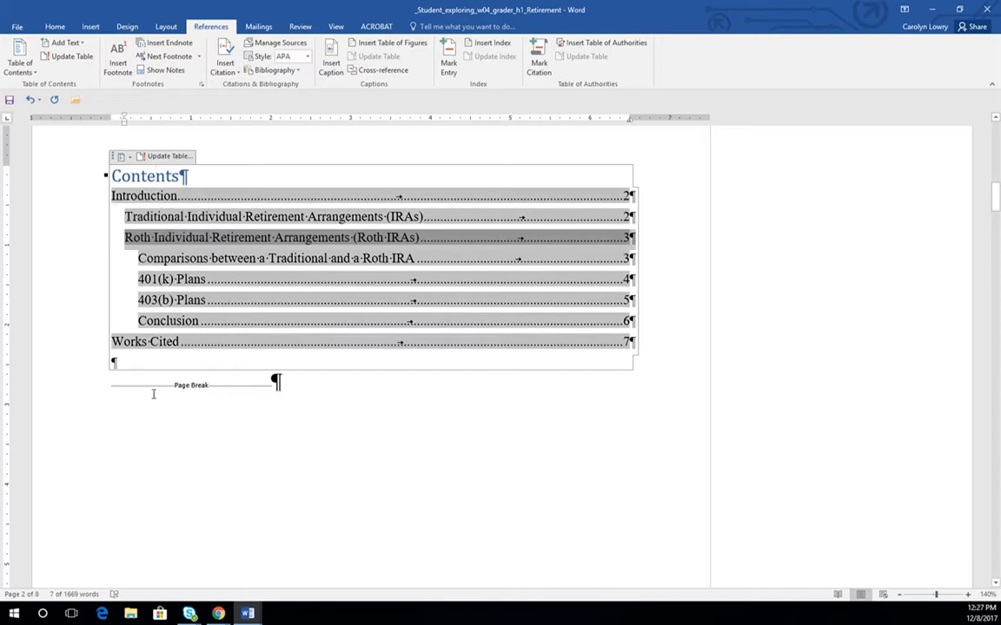
click(172, 422)
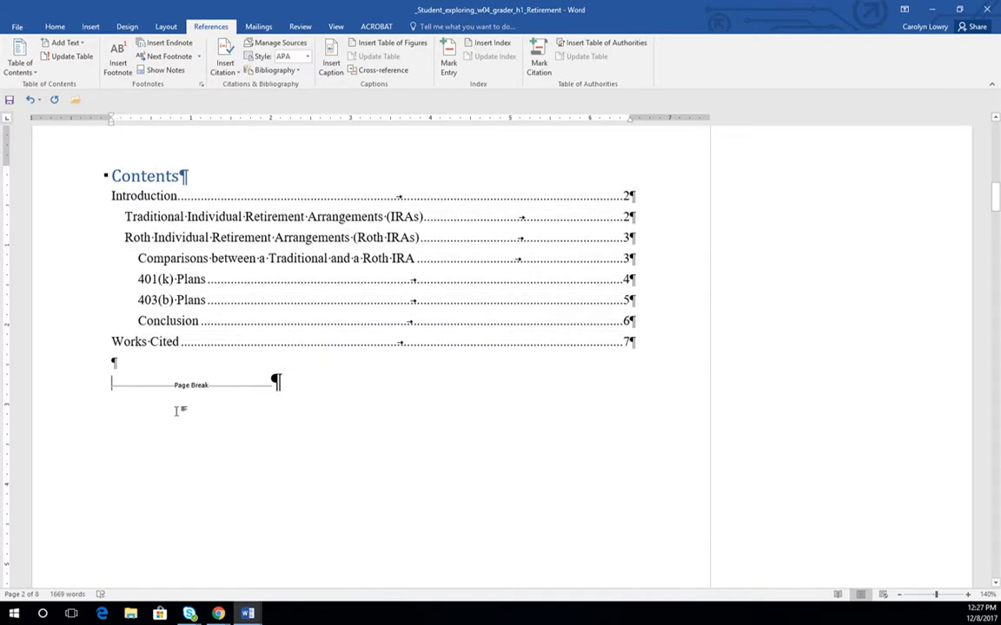
key(ctrl+f)
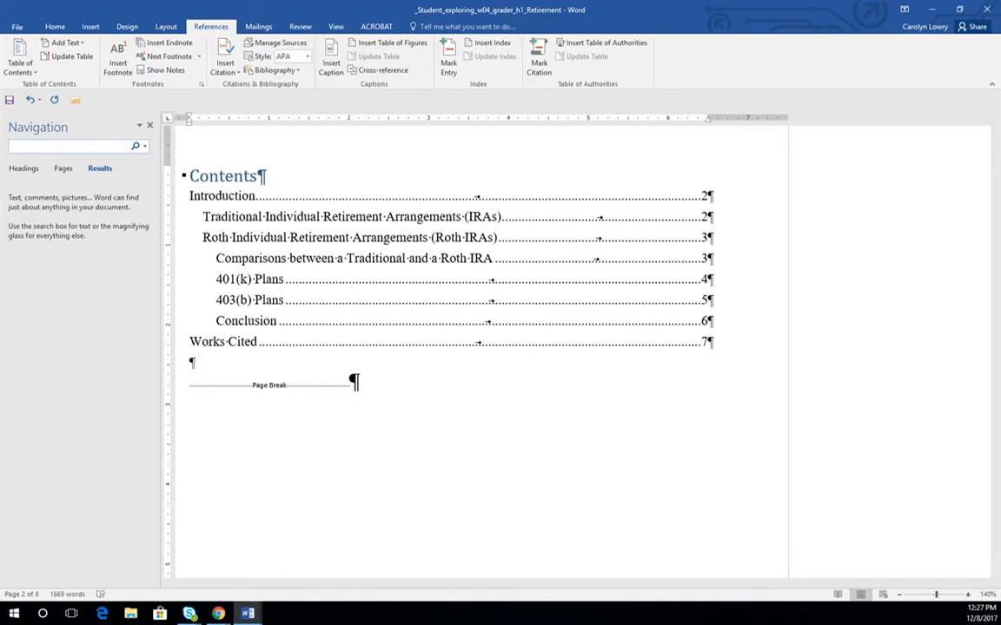
text(compari)
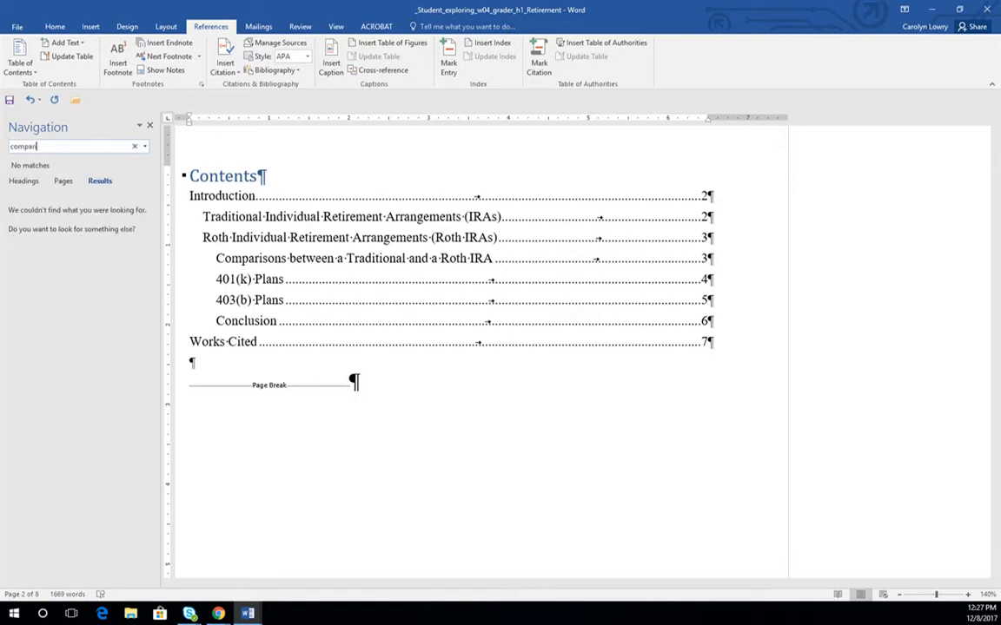
text(sons)
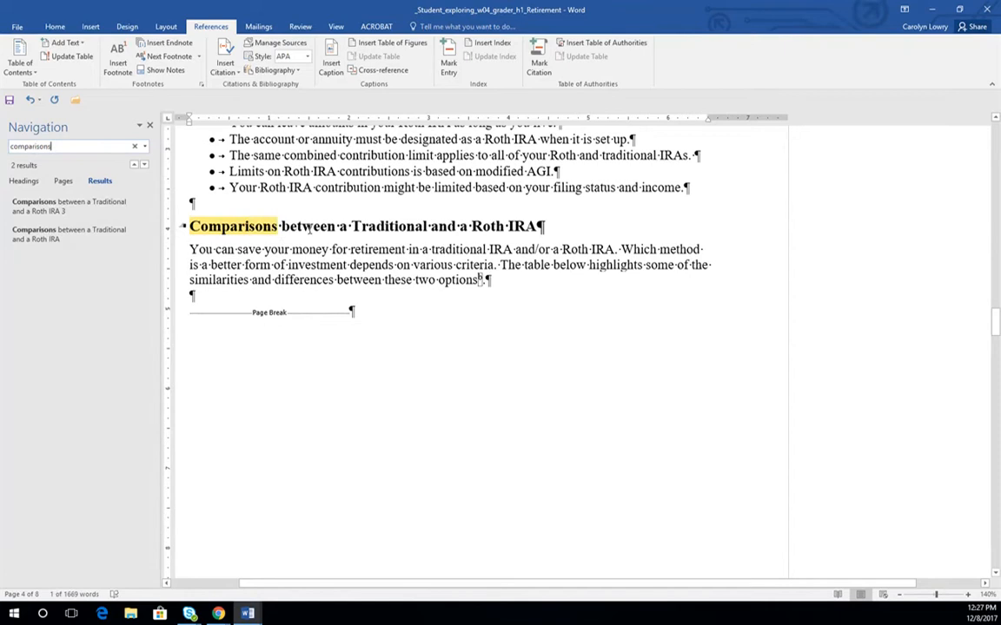
click(311, 226)
click(54, 27)
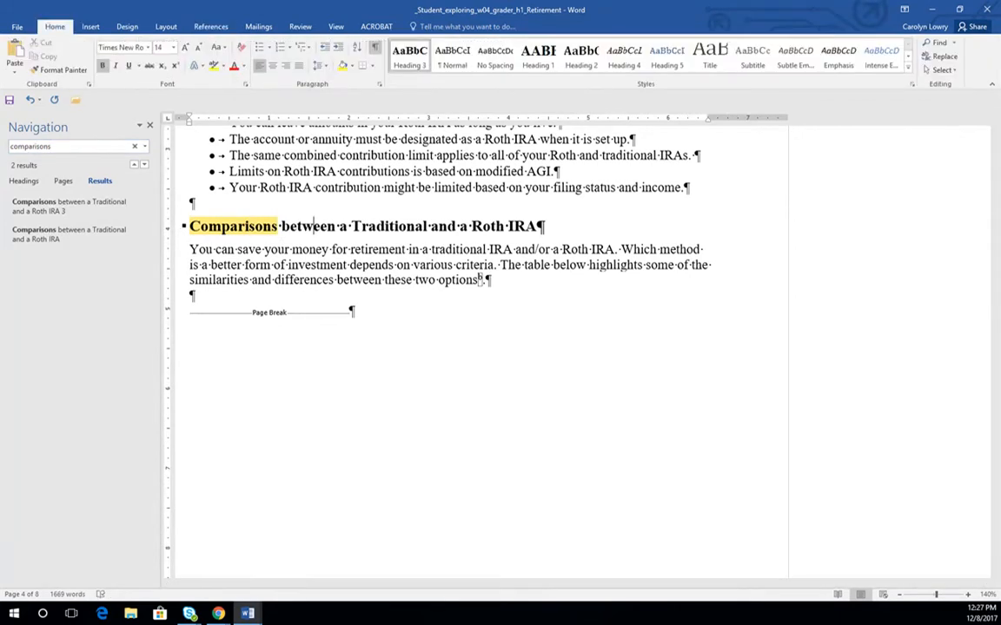
click(538, 54)
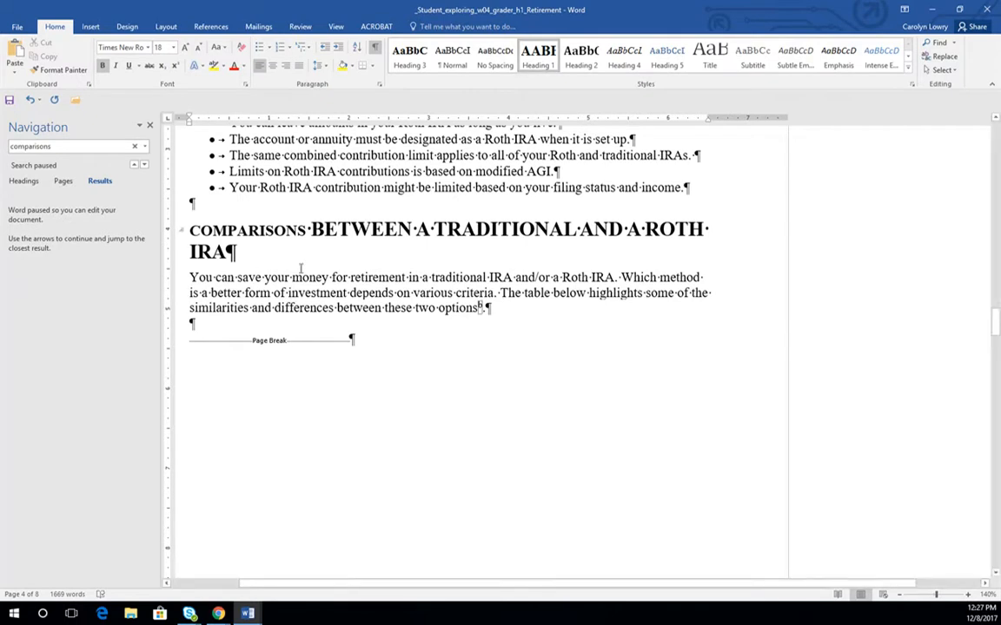
click(262, 234)
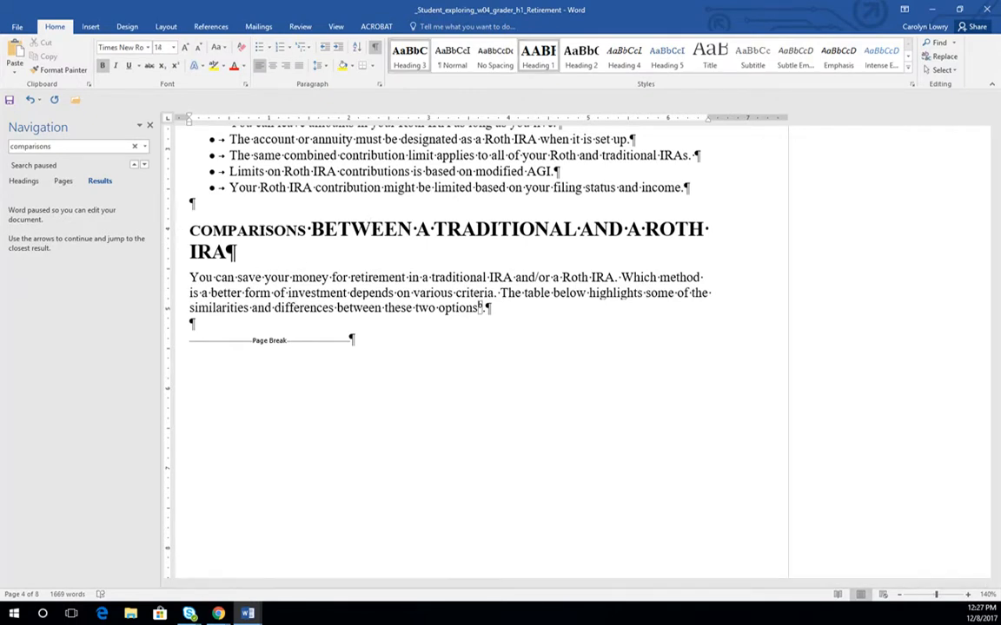
click(539, 57)
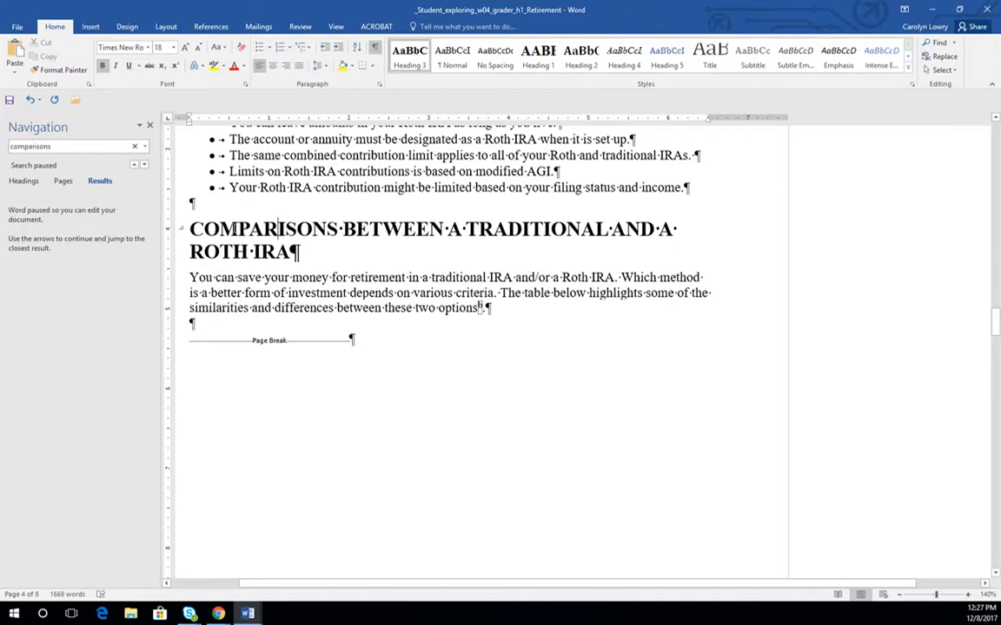
Update the entire table of contents on the page after the cover page.
key(ctrl+Home)
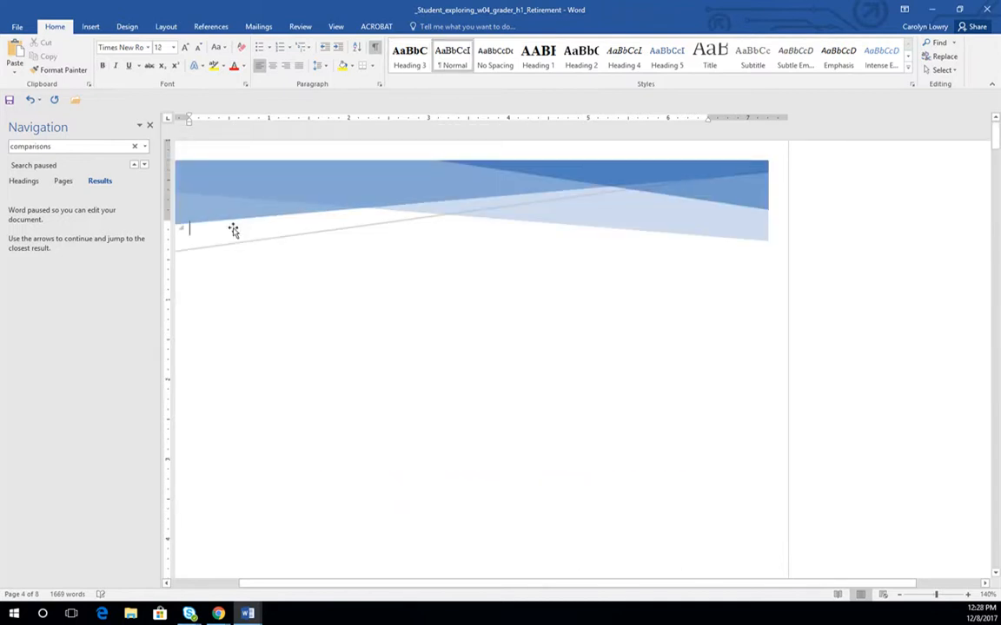
scroll(250, 257, down, 8)
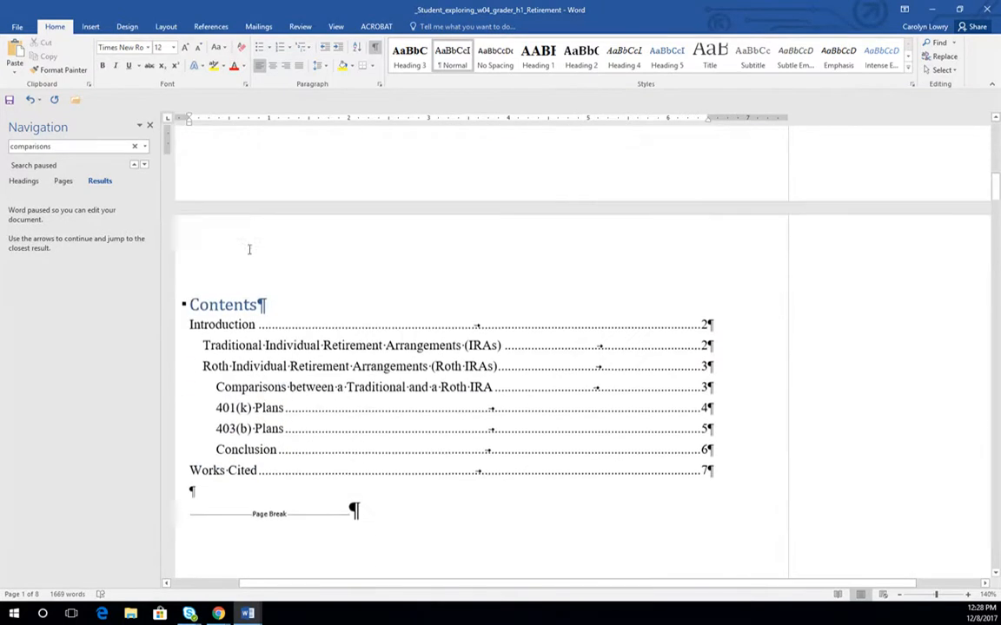
click(251, 251)
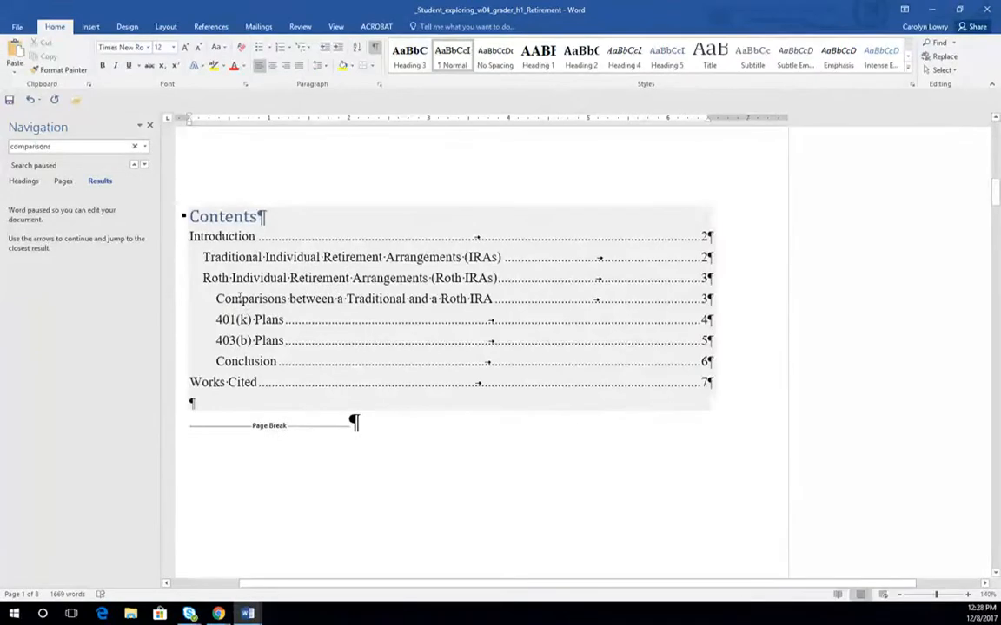
click(232, 216)
click(245, 197)
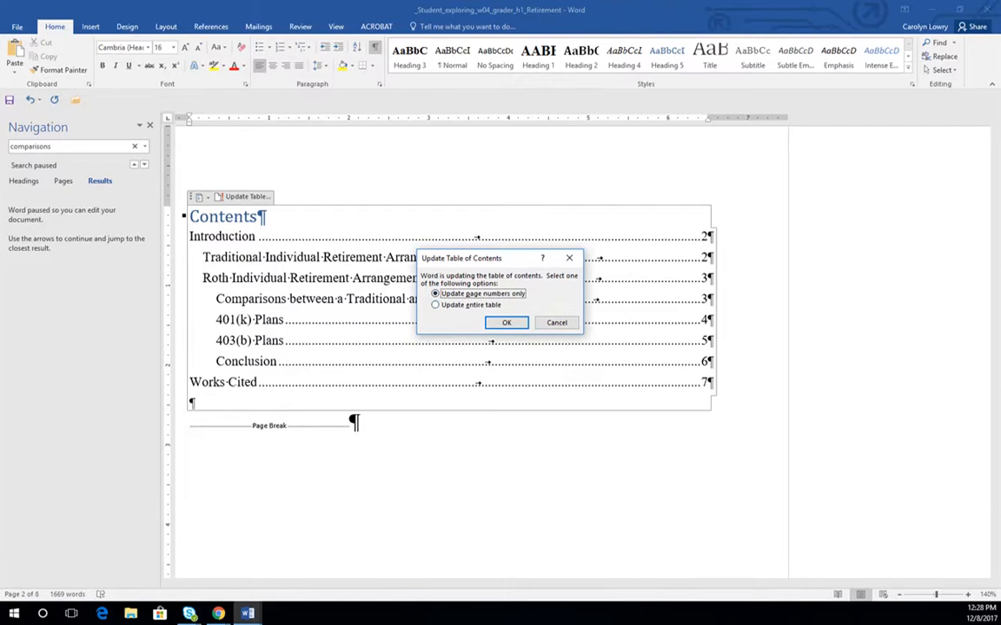
key(Down)
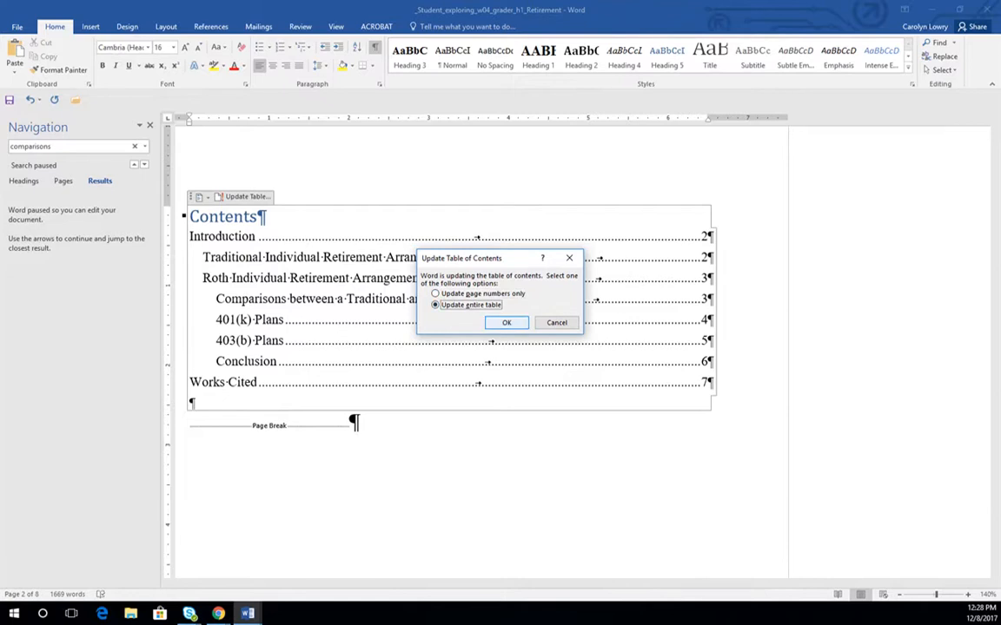
key(Return)
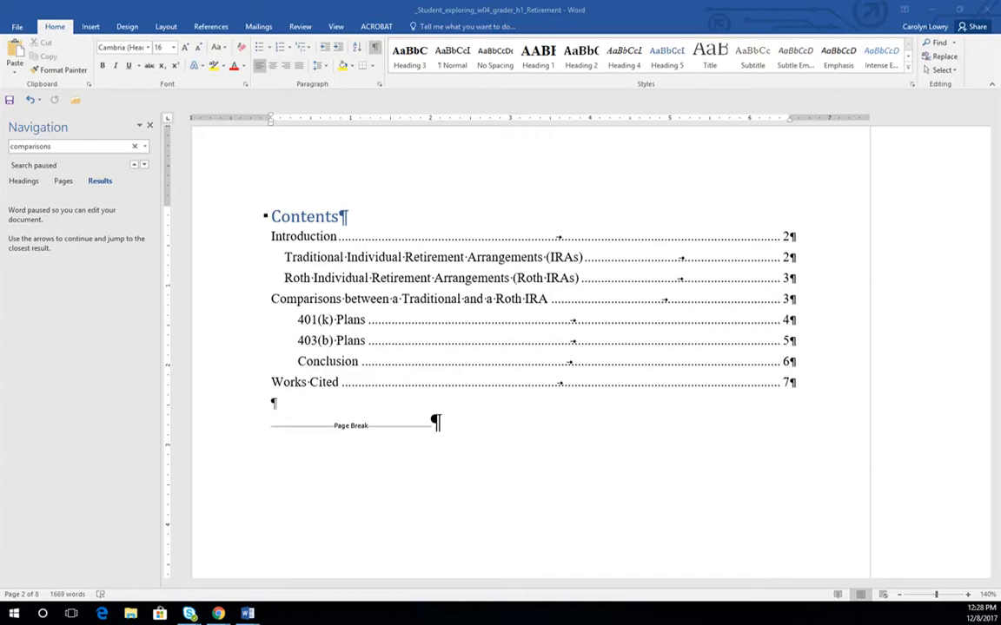
Search the document for 501 to locate the 501(c)(3) reference in the 403(b) Plans section.
scroll(530, 348, down, 15)
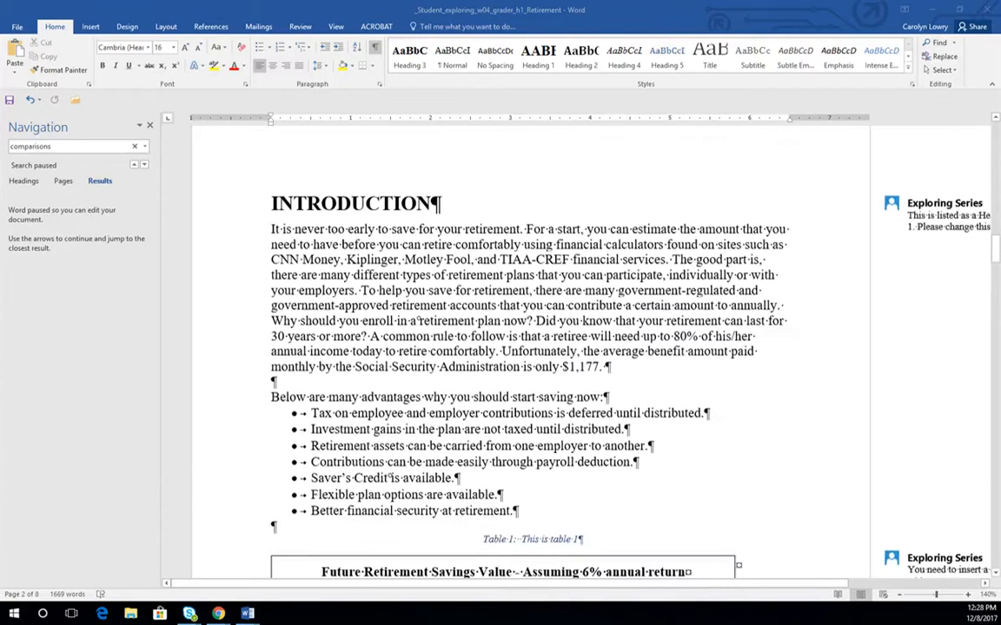
scroll(530, 347, down, 1)
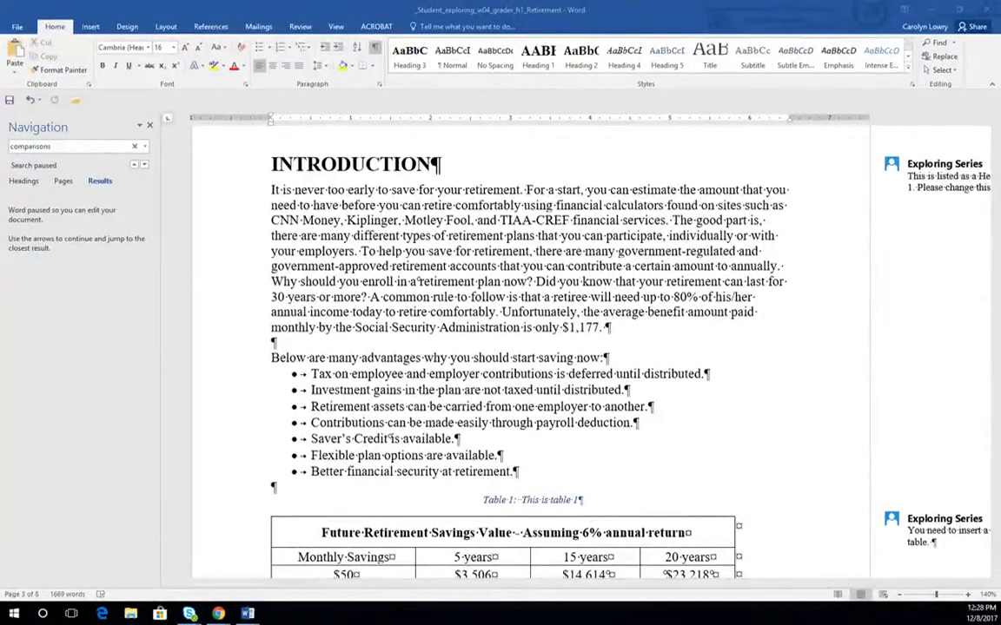
click(60, 146)
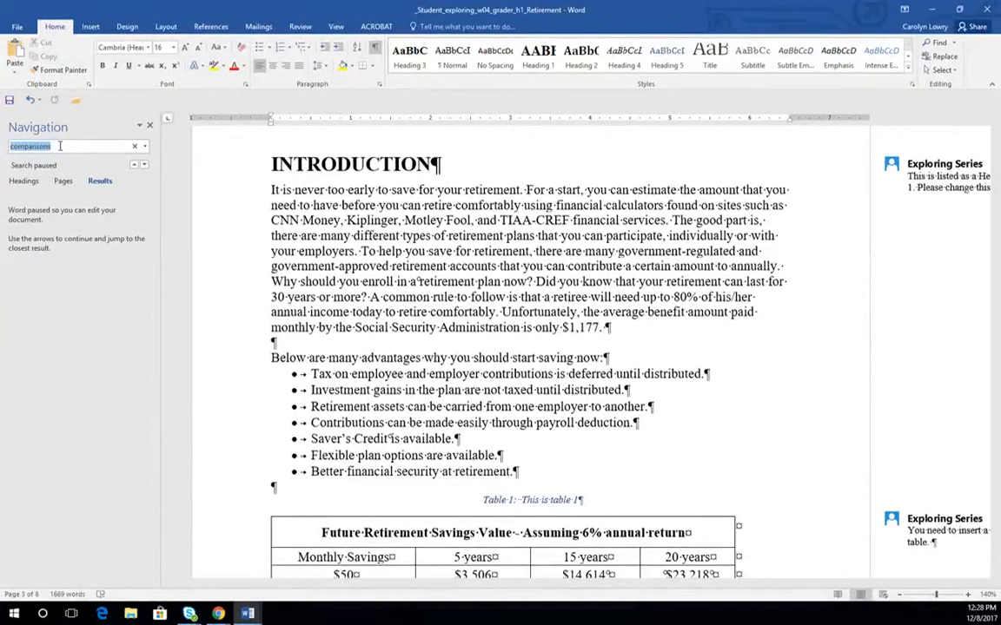
text(501)
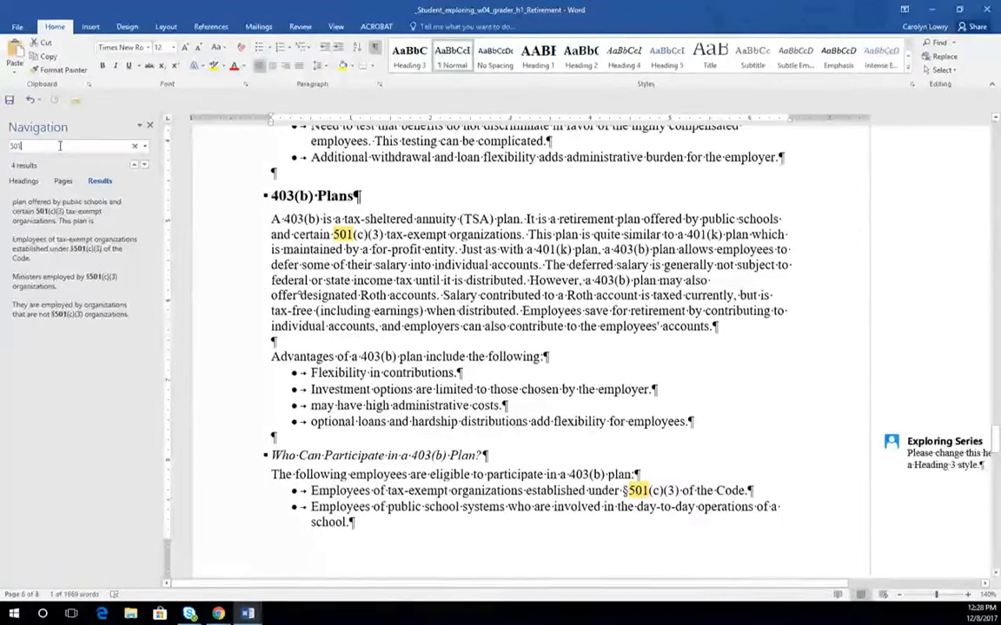
text( ()
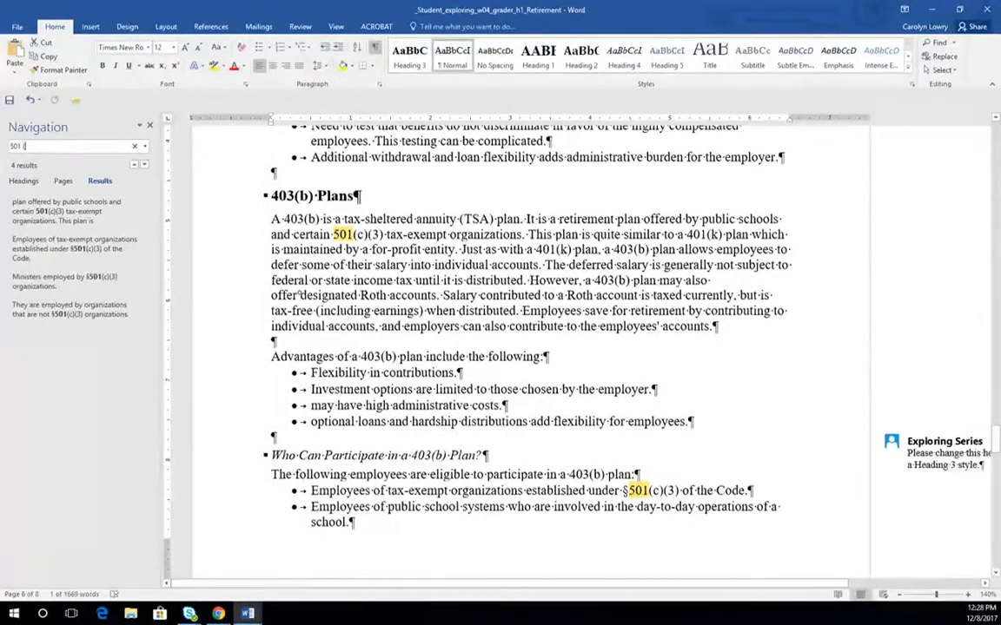
text(c)
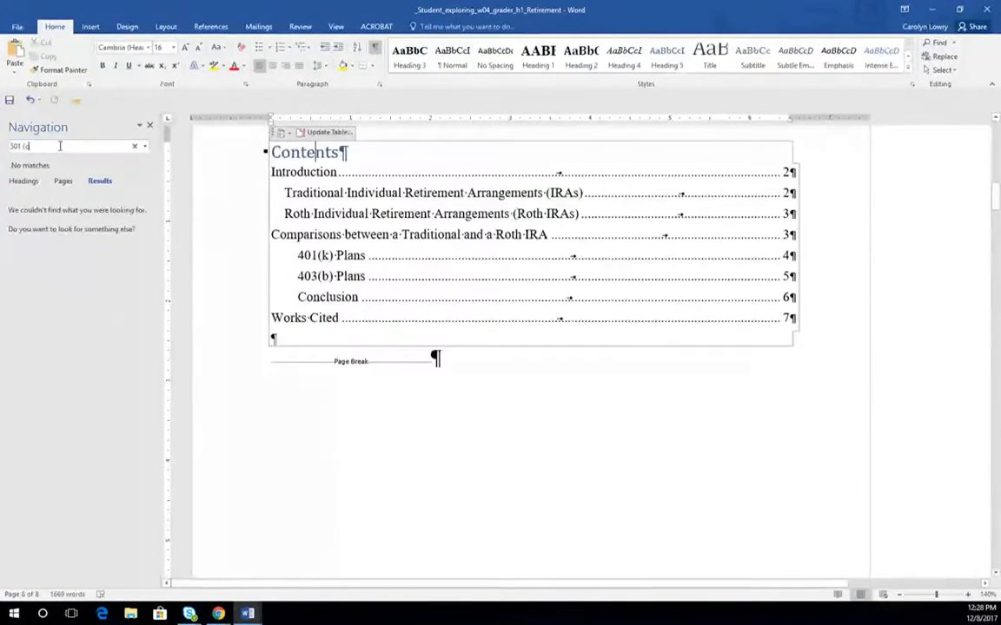
text())
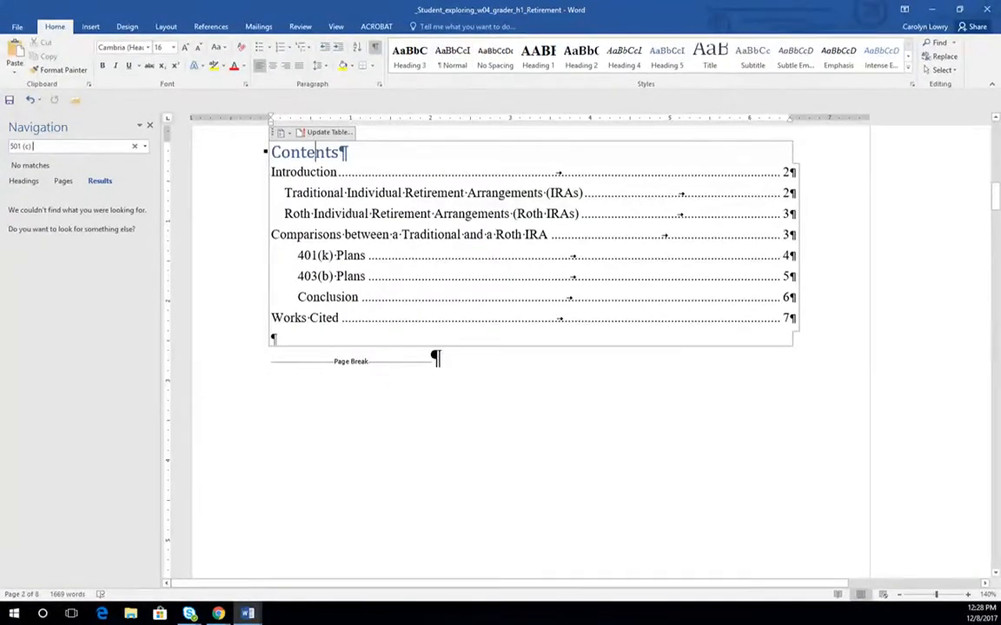
text( 3)
key(BackSpace)
key(BackSpace)
key(BackSpace)
key(BackSpace)
key(BackSpace)
key(BackSpace)
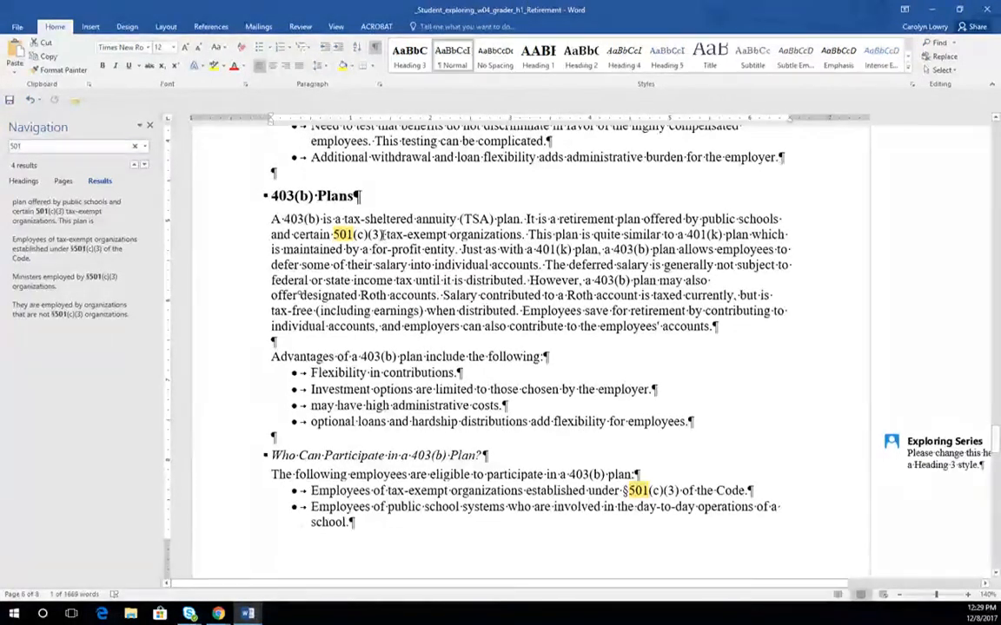
Mark all occurrences of 501(c)(3) as index entries, using 501(c)(3) as the main entry and the current page option.
drag(381, 234, 333, 234)
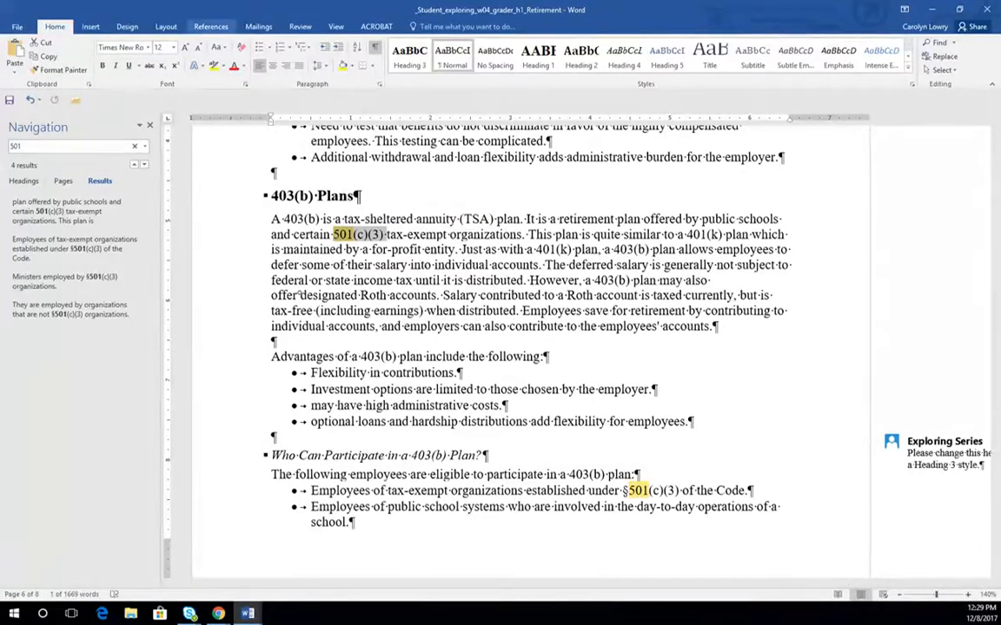
click(211, 27)
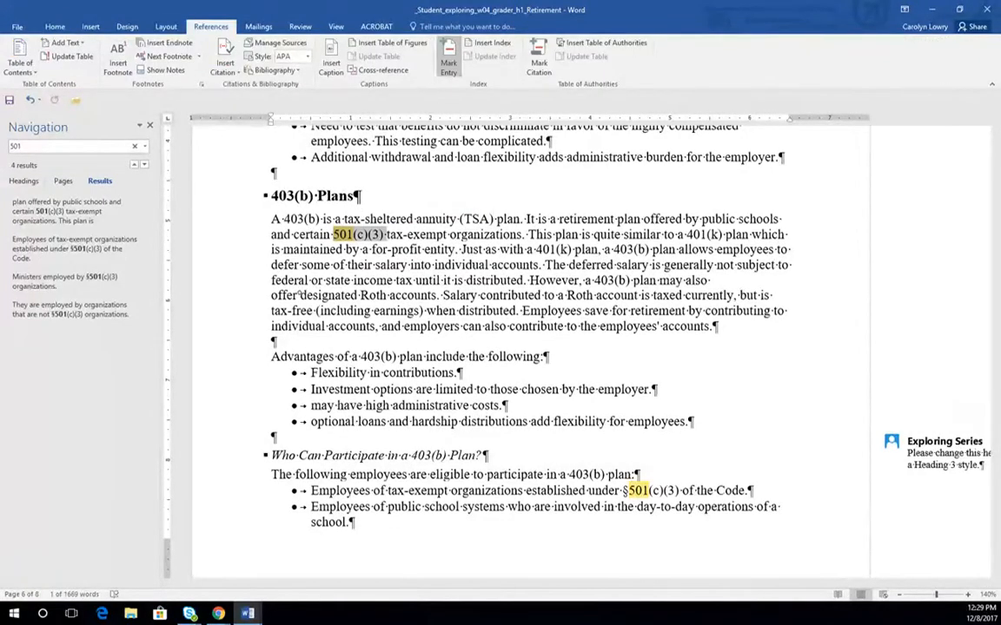
click(448, 59)
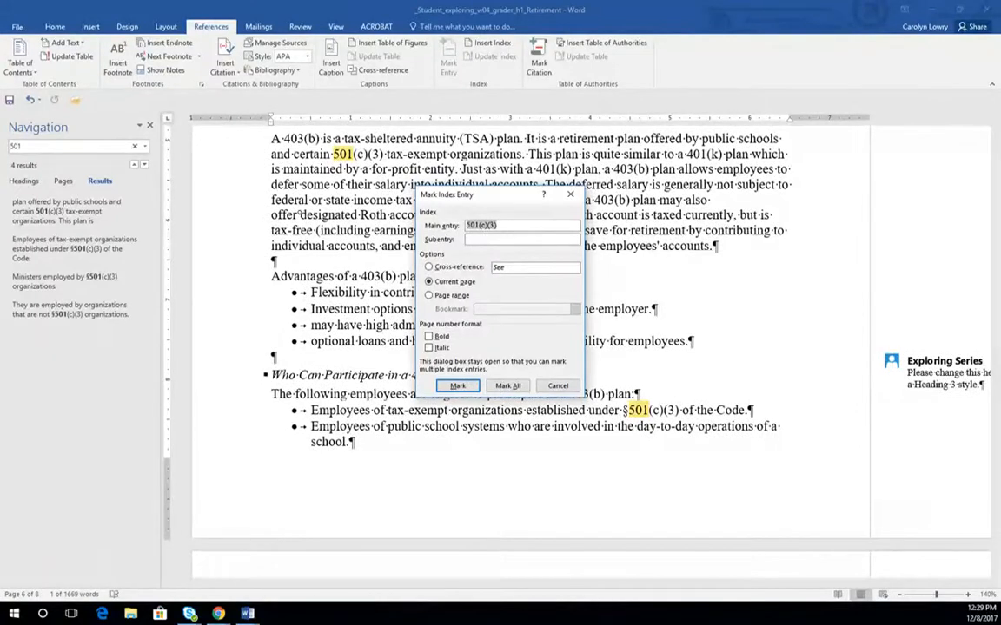
click(508, 386)
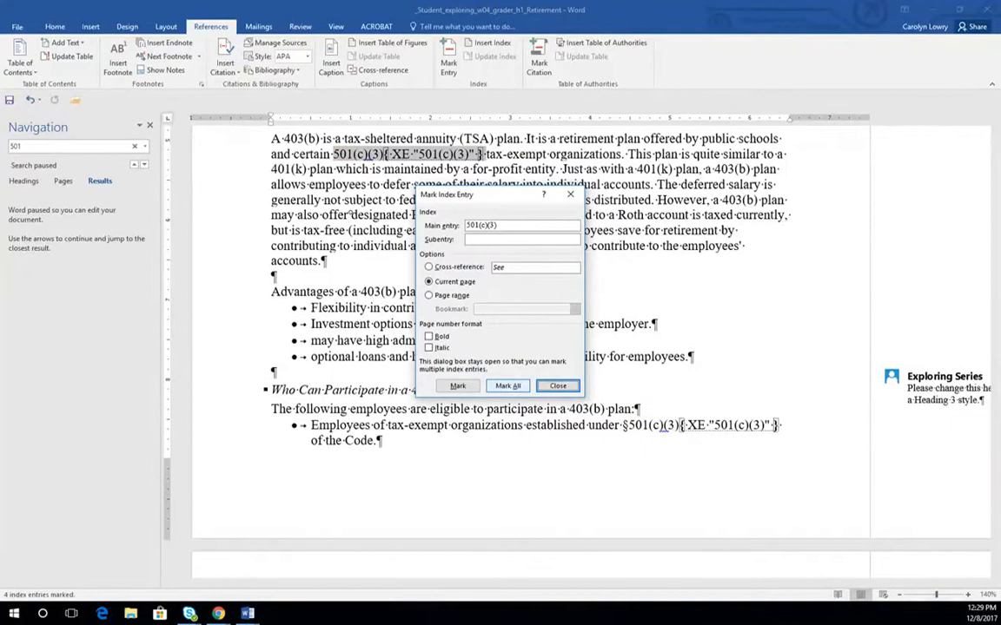
click(557, 386)
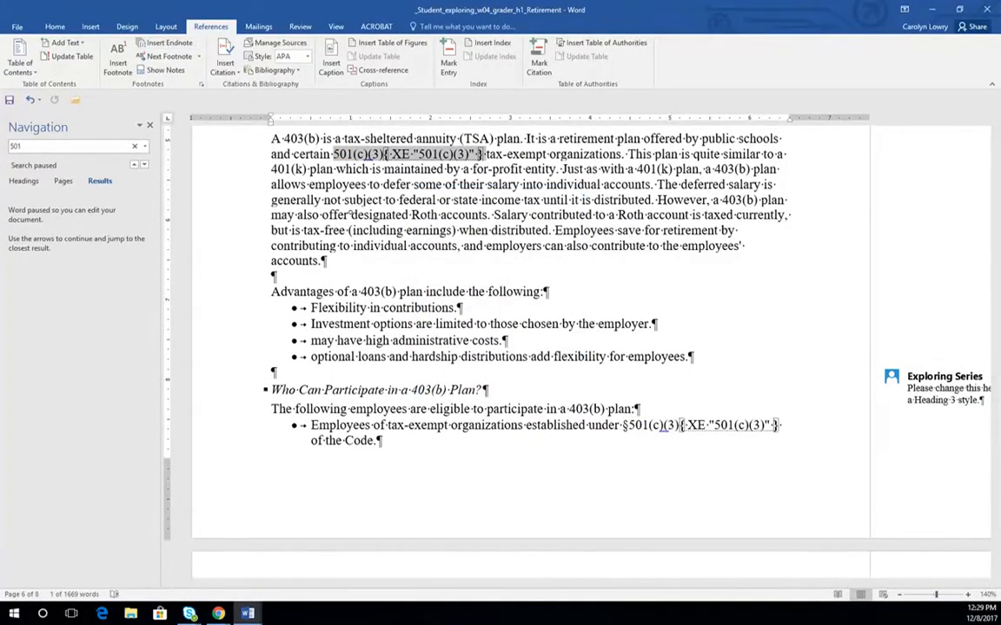
Hide the formatting marks to view the text without the index fields, and show them again.
click(55, 27)
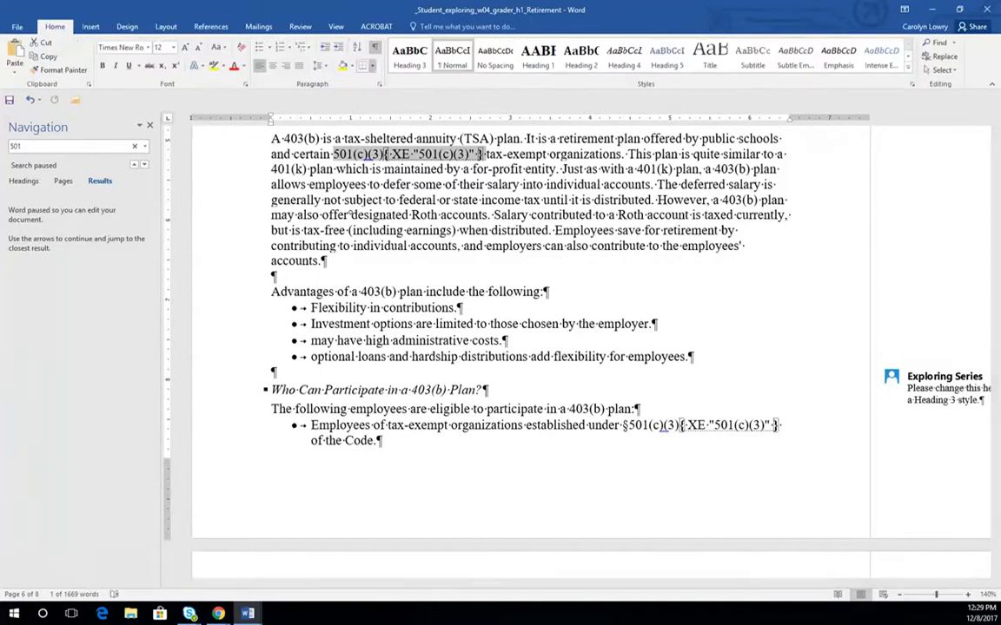
click(375, 47)
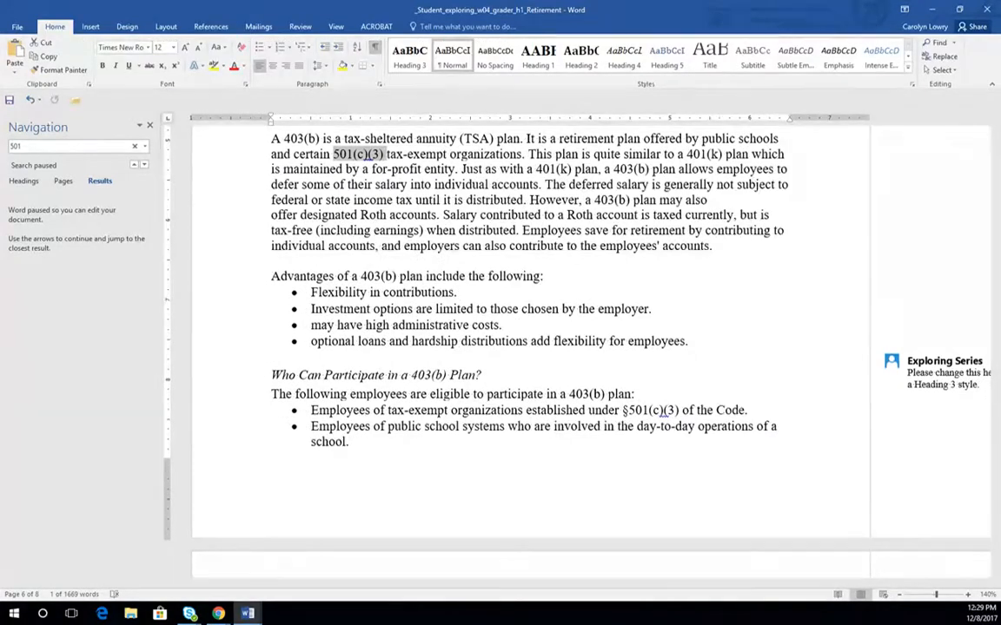
click(374, 47)
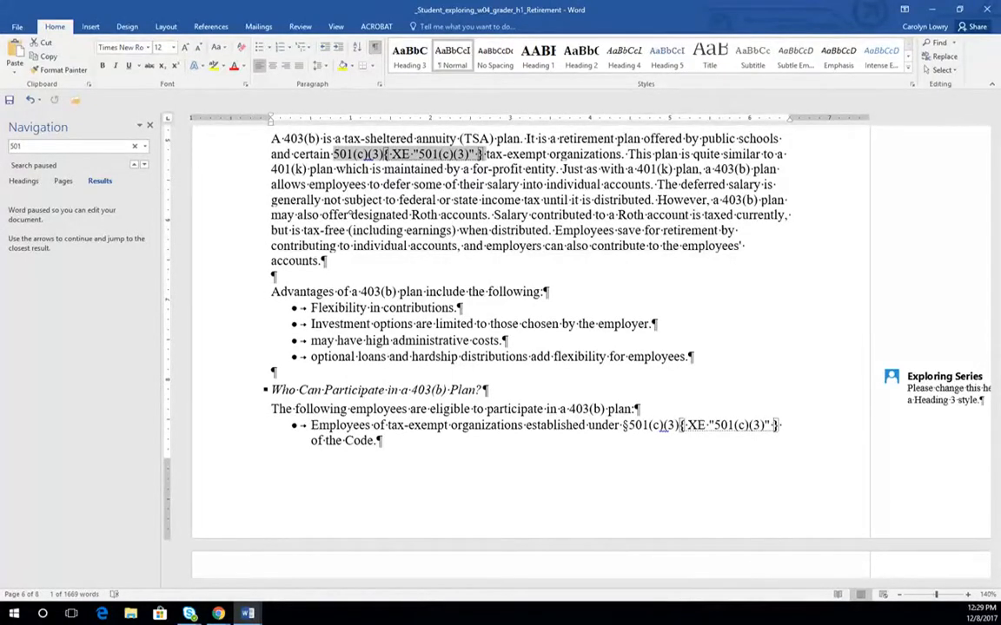
Insert a page break after the existing one below the Conclusion to create a blank page before the works cited.
click(321, 200)
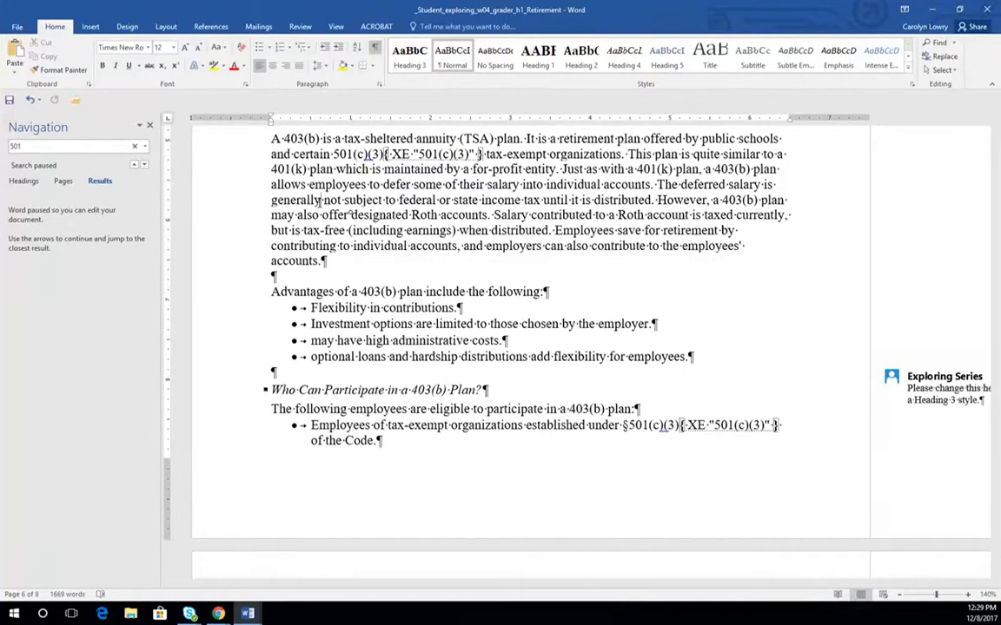
key(ctrl+End)
scroll(257, 203, up, 5)
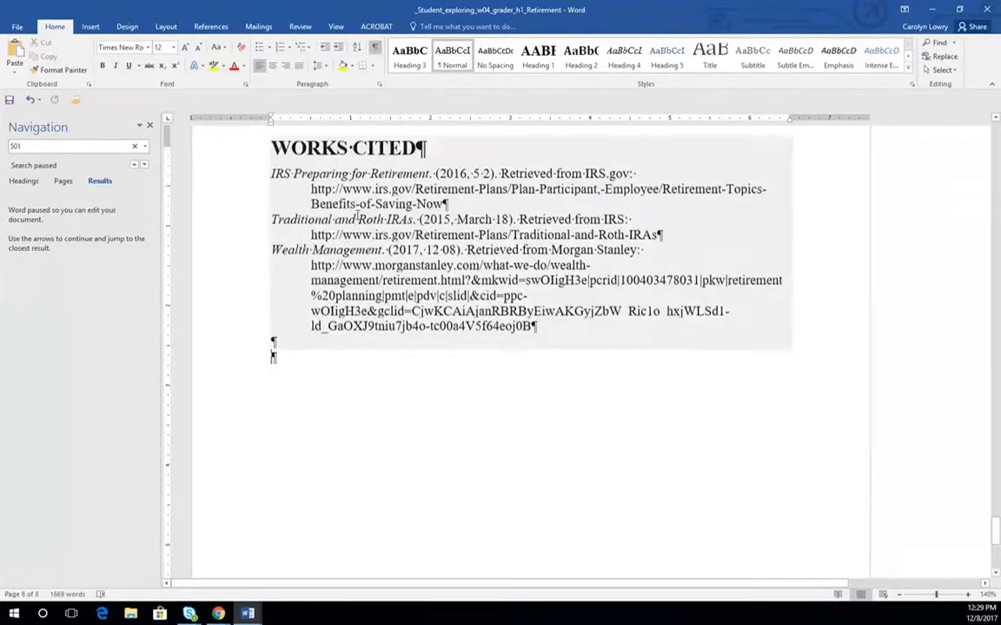
scroll(356, 214, up, 12)
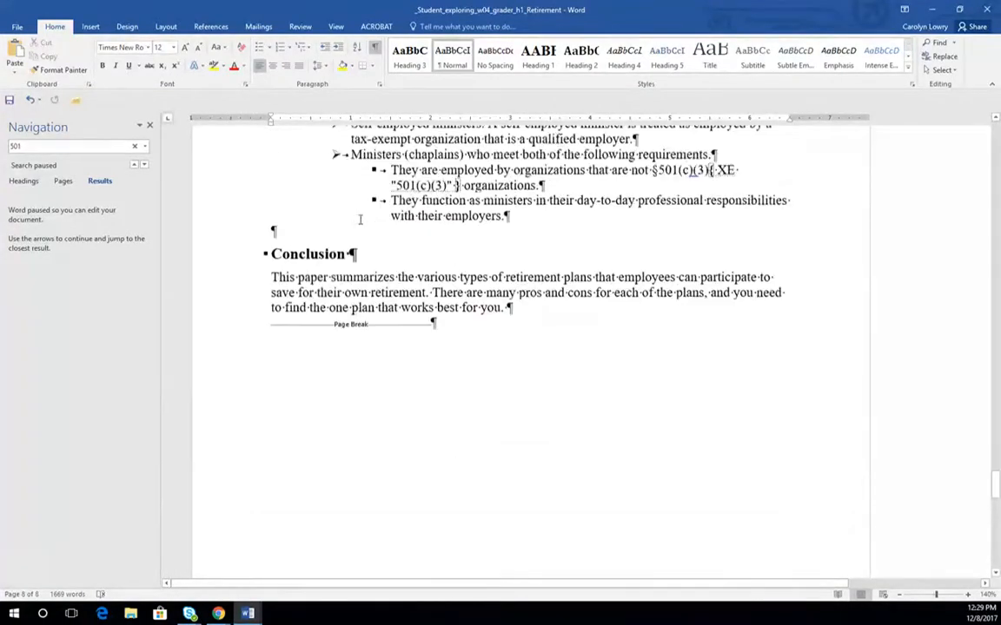
scroll(375, 236, down, 1)
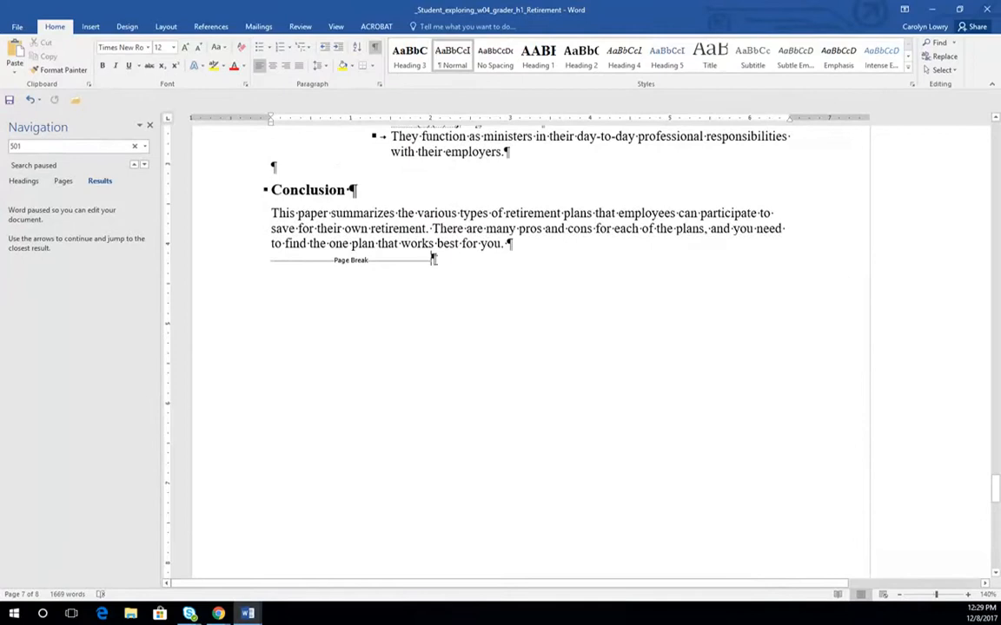
click(434, 259)
key(ctrl+Return)
scroll(328, 244, up, 6)
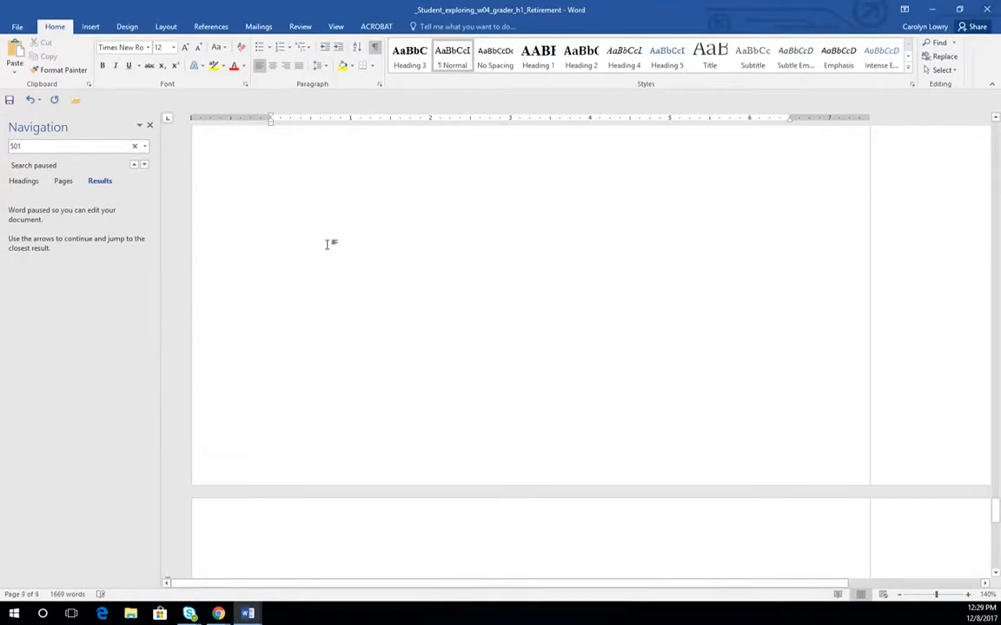
scroll(327, 244, up, 3)
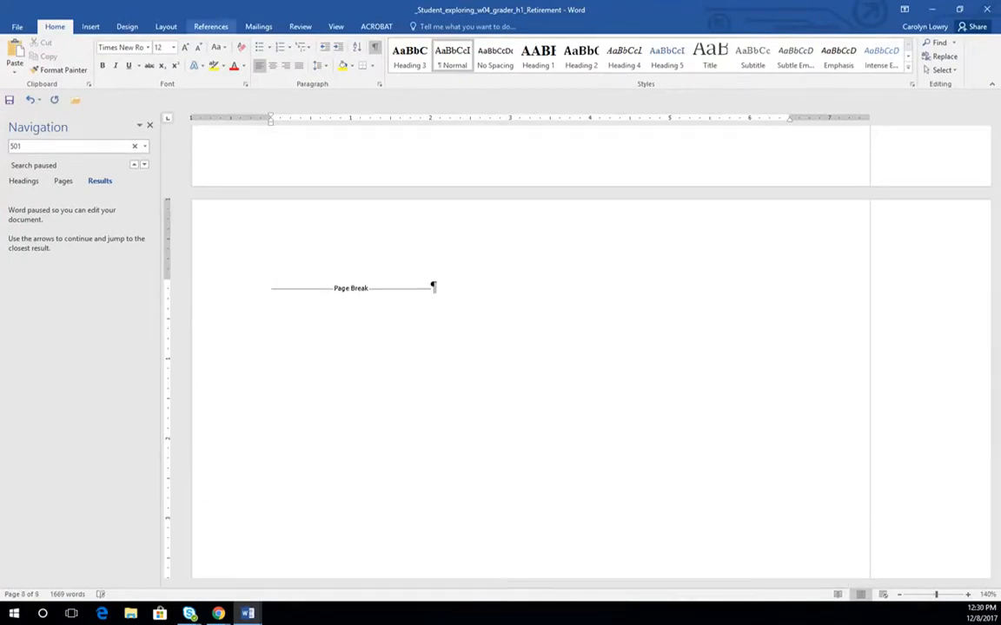
Insert an index in the Classic format on the blank page before the works cited.
click(211, 26)
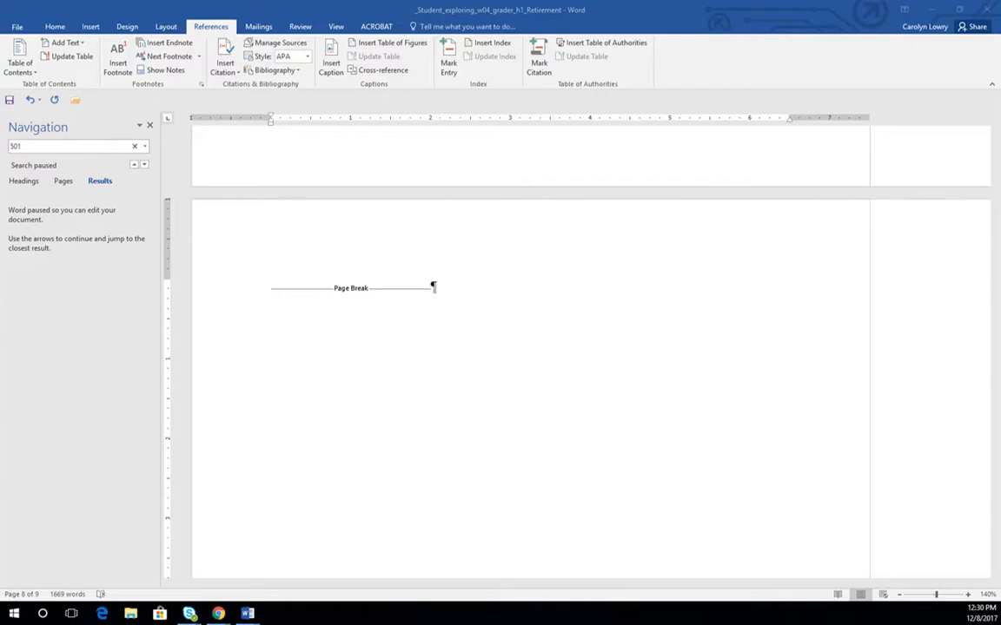
click(492, 43)
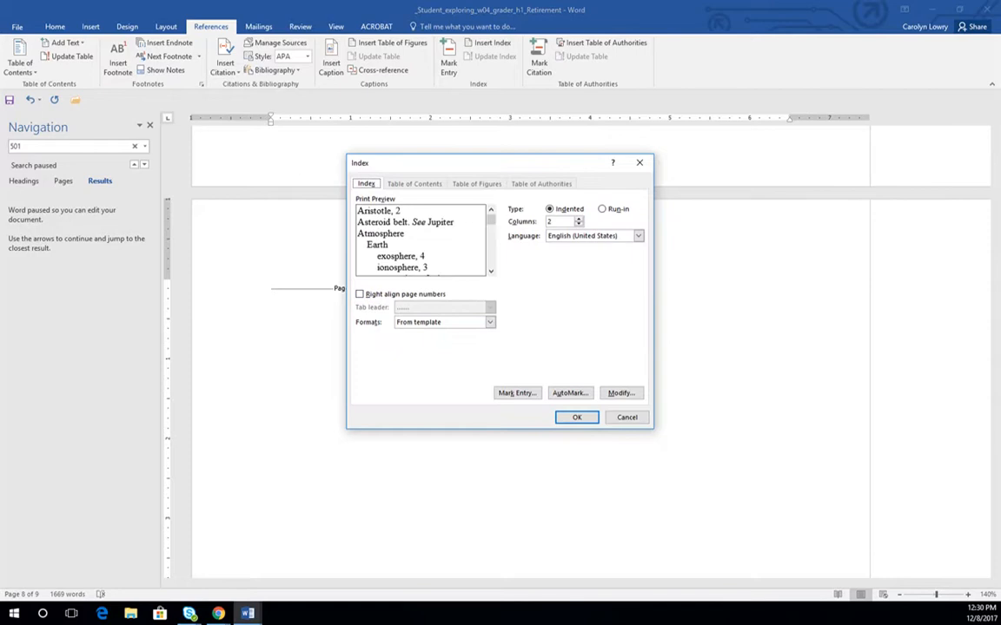
click(490, 322)
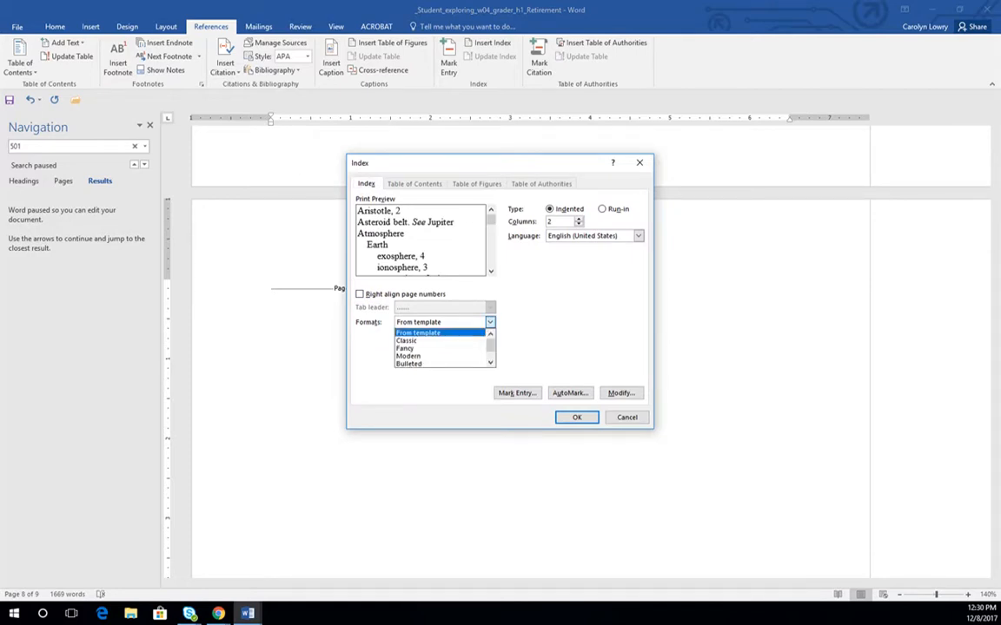
click(406, 341)
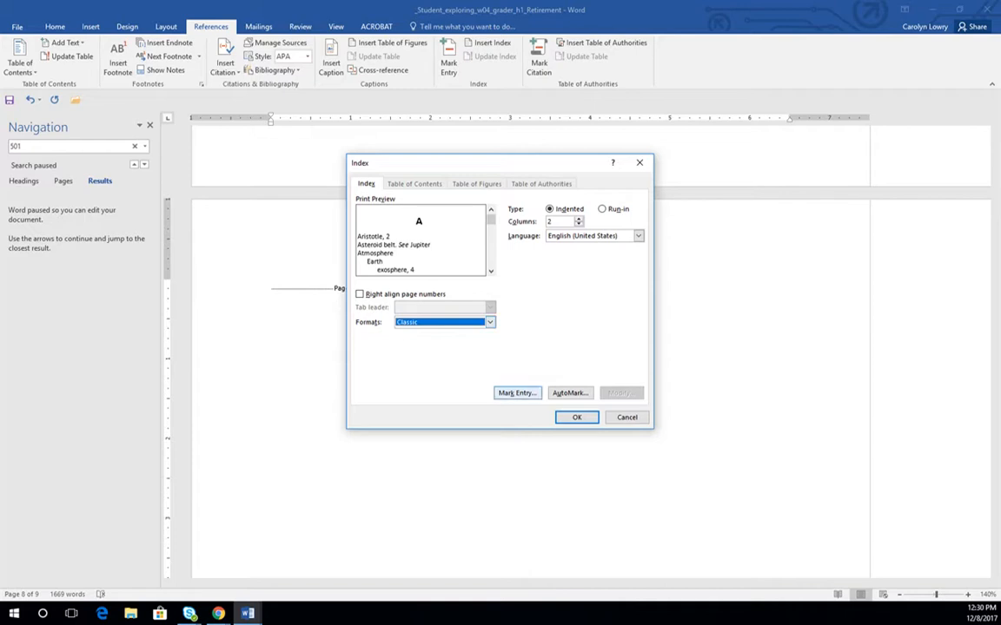
click(575, 417)
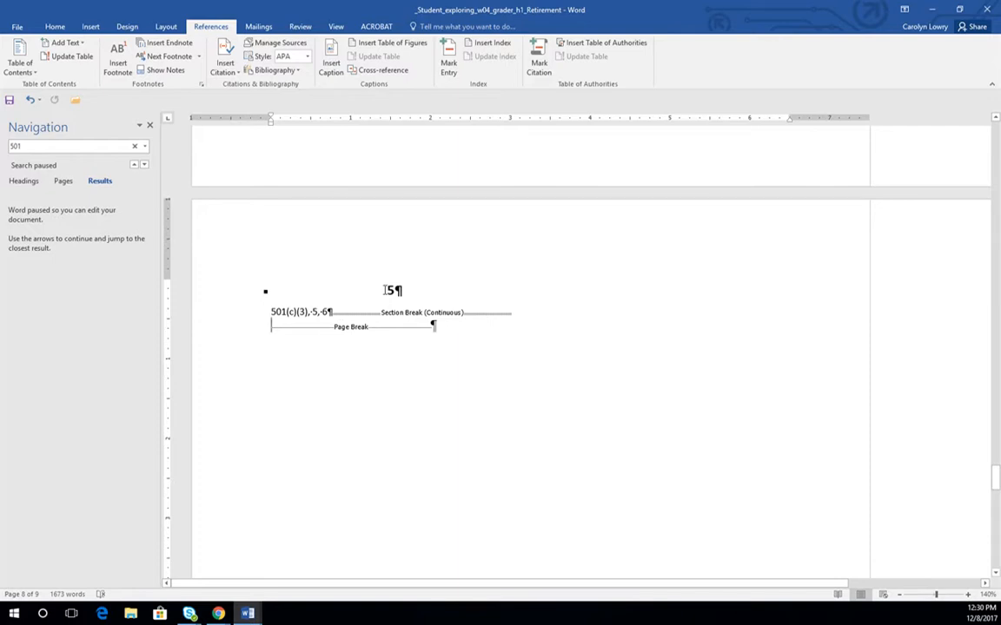
Try marking 401(k) in the advantages and disadvantages line as an index entry with the cross-reference See something, and undo it.
scroll(386, 291, up, 4)
scroll(383, 290, up, 10)
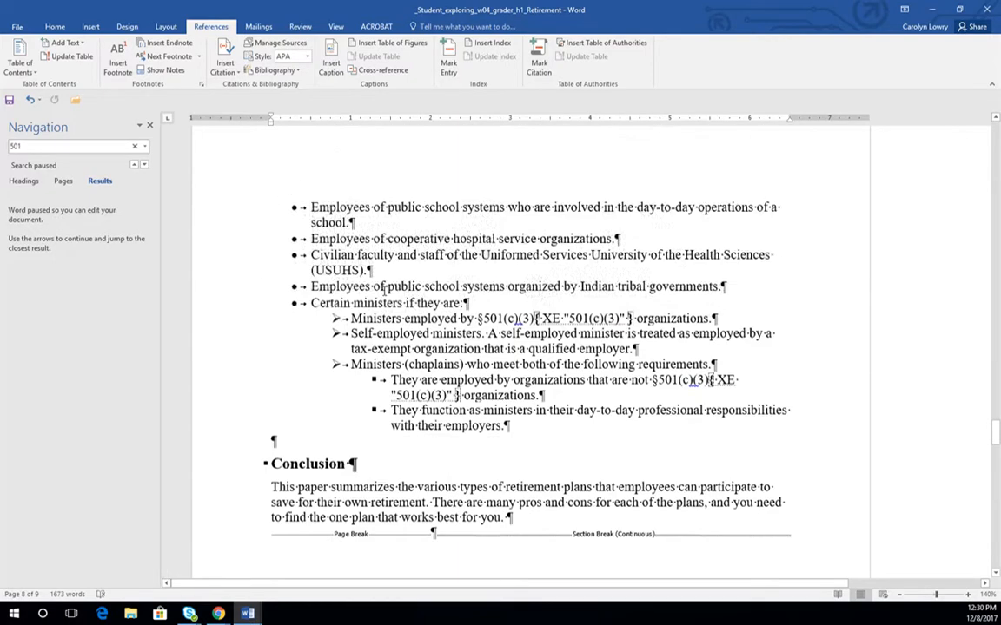
scroll(383, 290, up, 15)
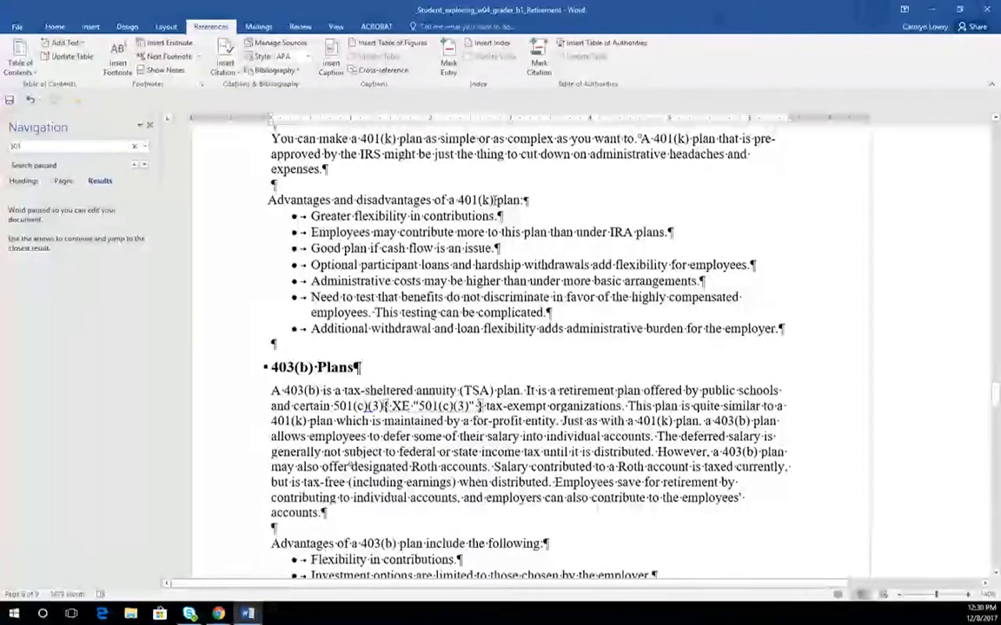
drag(496, 199, 464, 200)
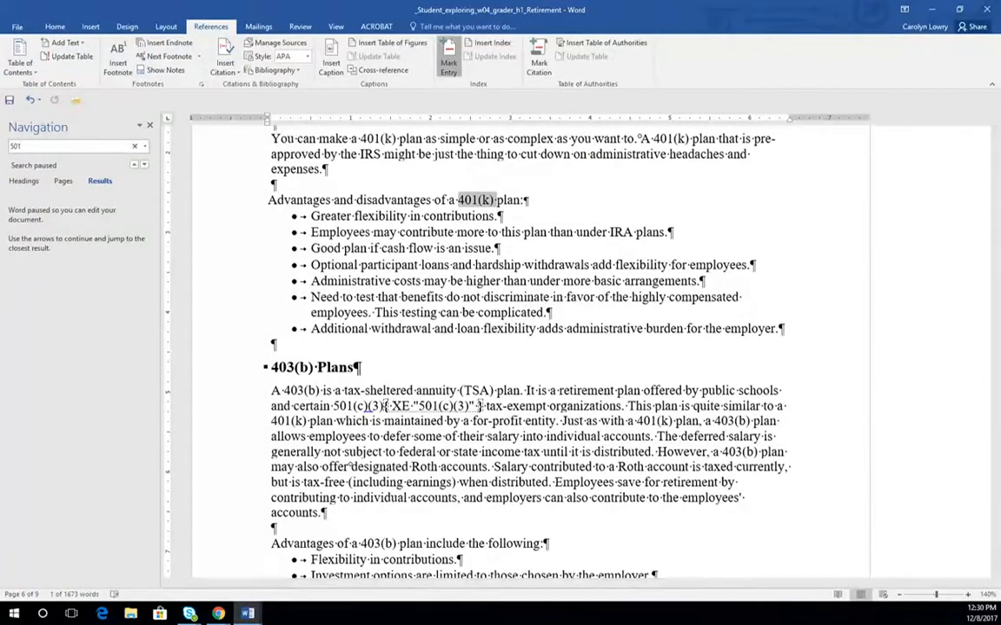
click(448, 61)
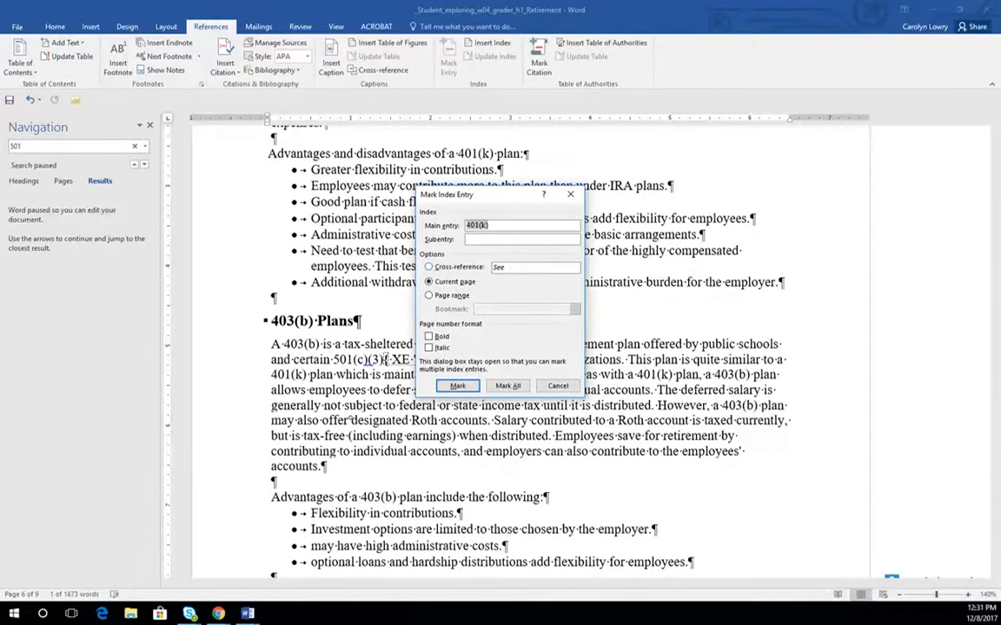
click(520, 266)
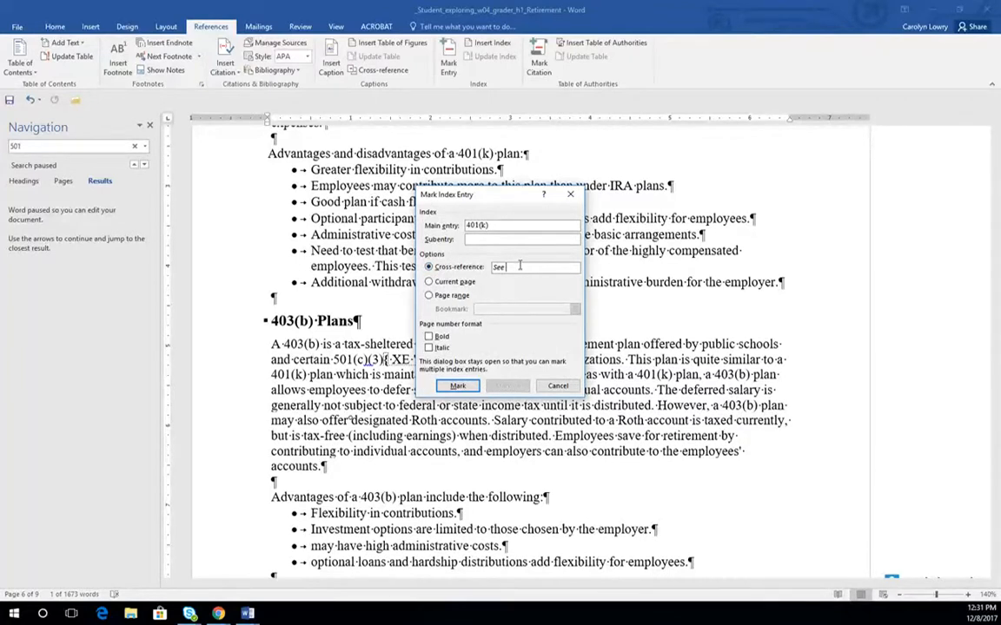
text(something)
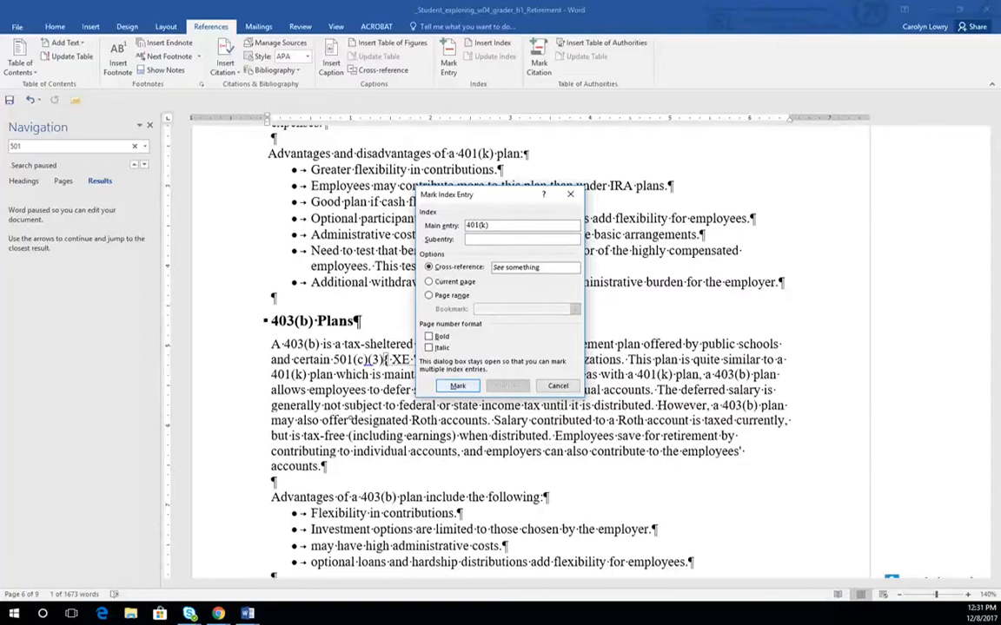
key(Return)
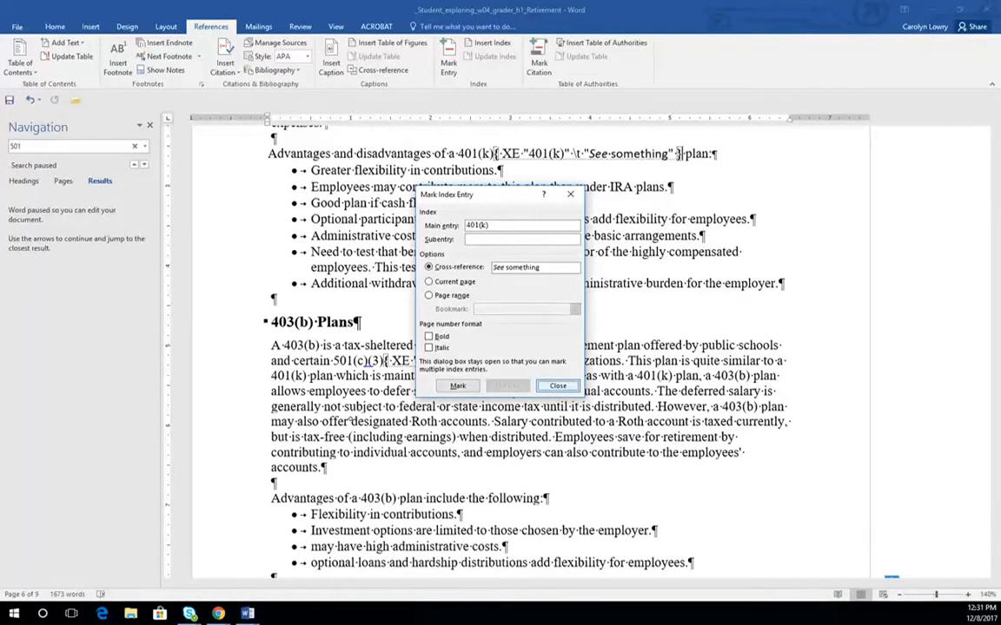
click(558, 386)
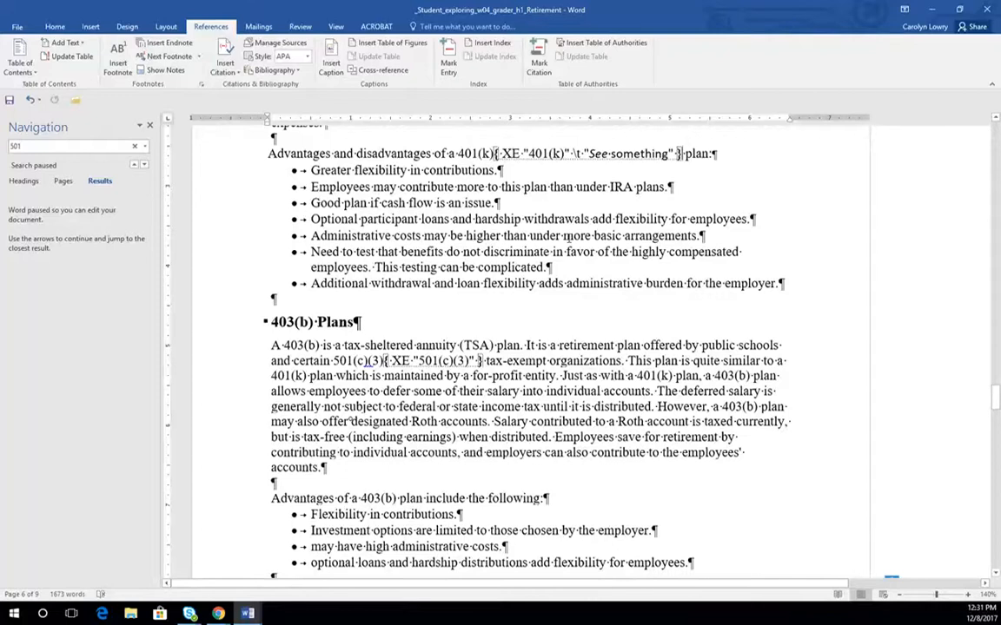
key(ctrl+z)
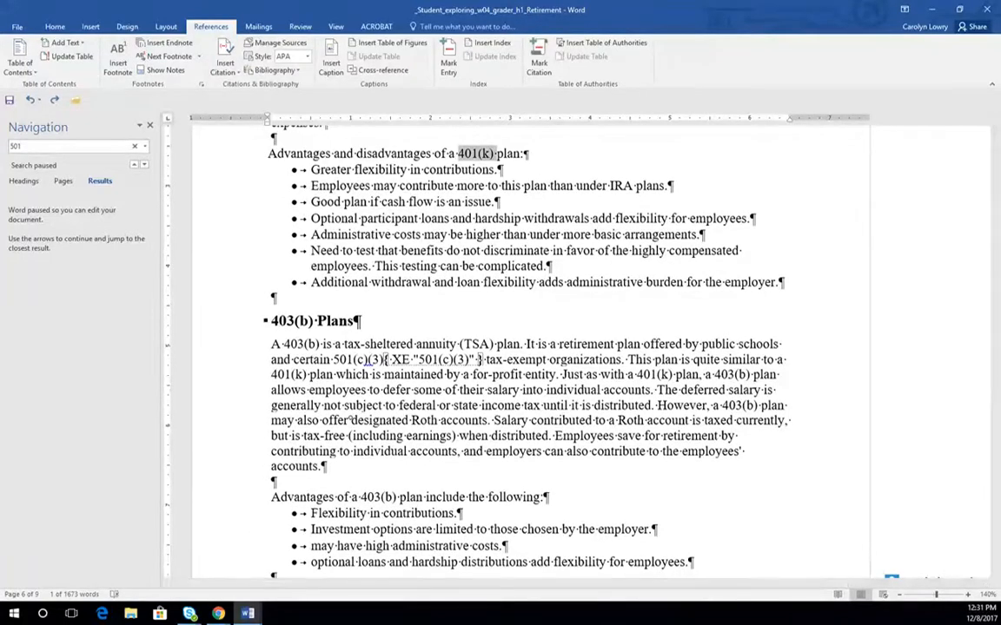
Mark TSA in the first sentence of the 403(b) Plans section as an index entry with the current page option.
click(483, 359)
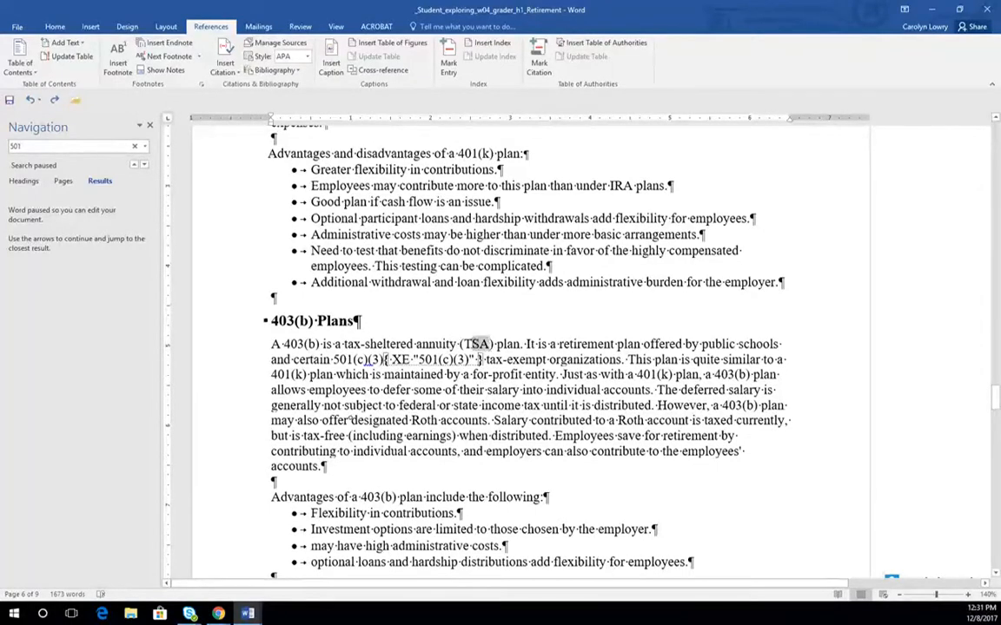
double_click(476, 344)
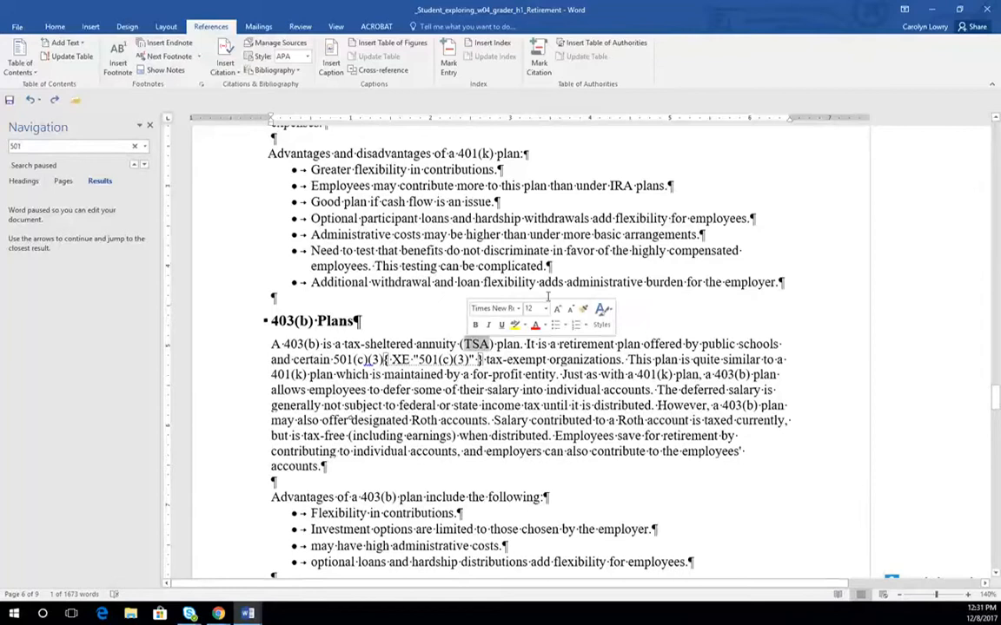
click(448, 57)
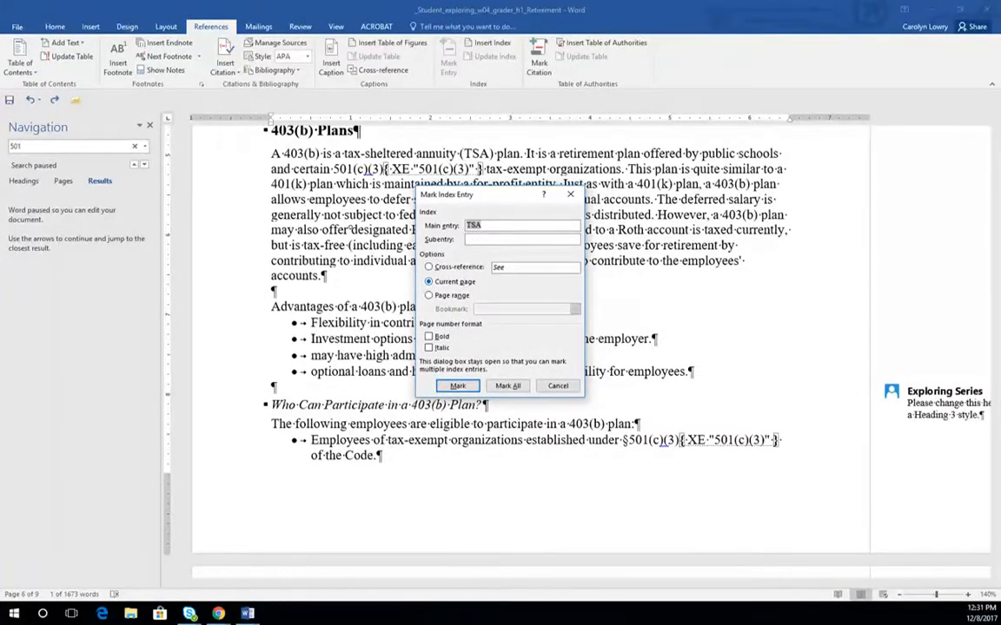
key(Return)
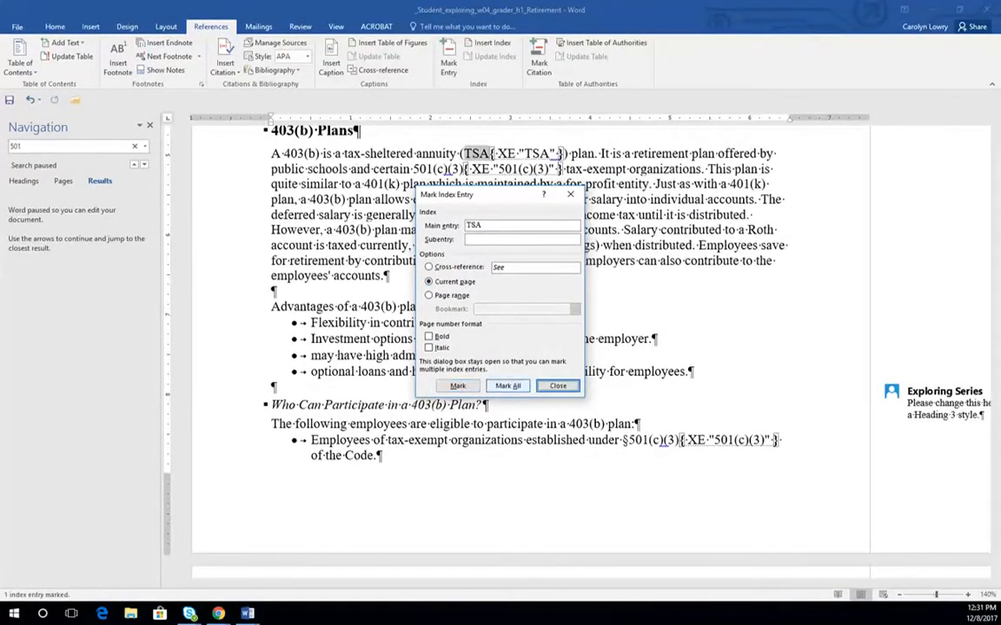
click(558, 386)
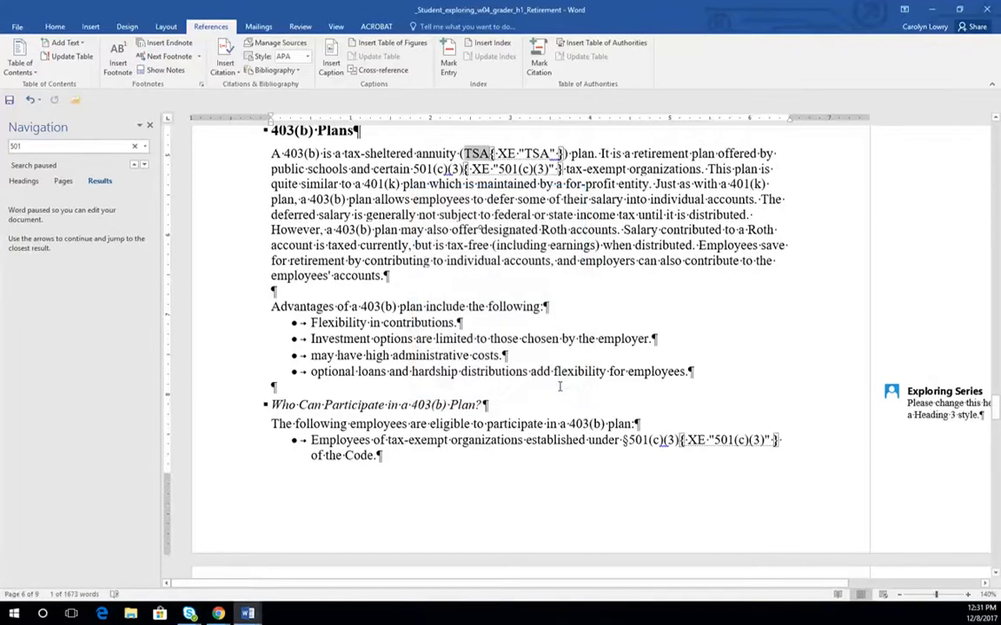
Mark tax-sheltered annuity in the 403(b) Plans section as an index entry with the cross-reference See TSA.
click(459, 156)
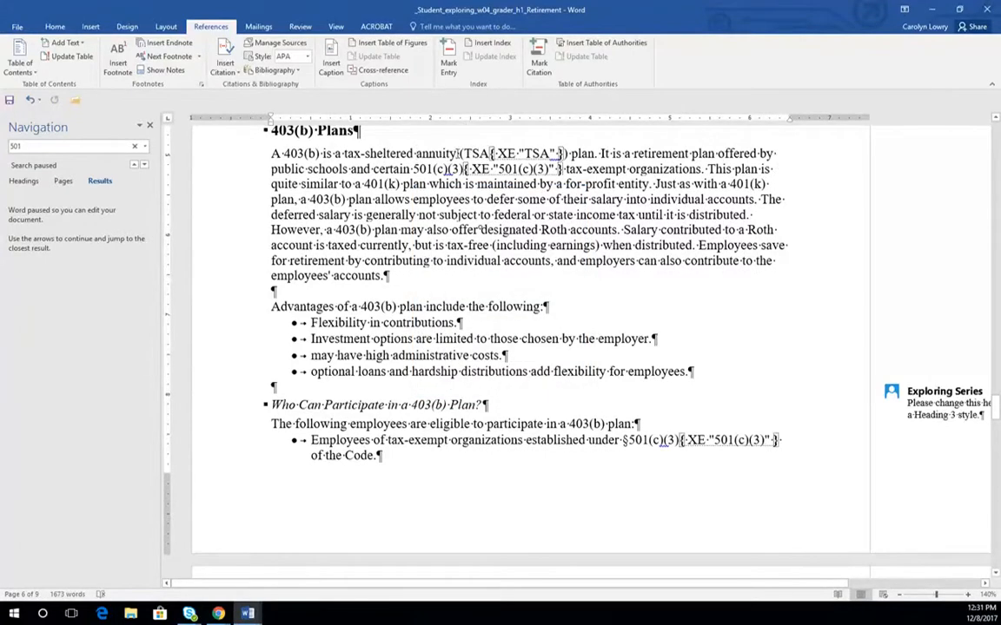
drag(415, 153, 348, 153)
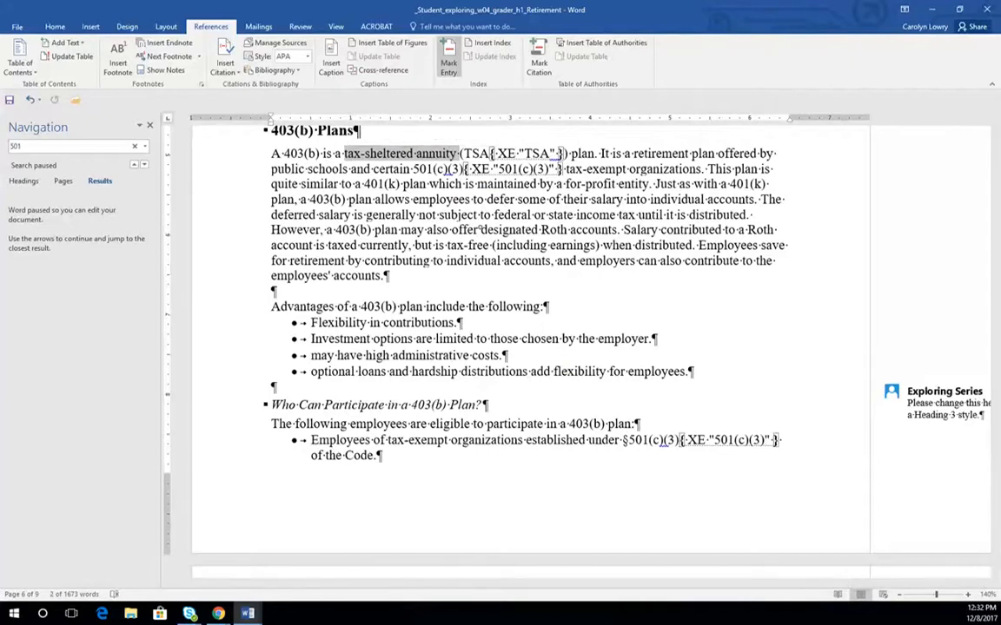
click(449, 61)
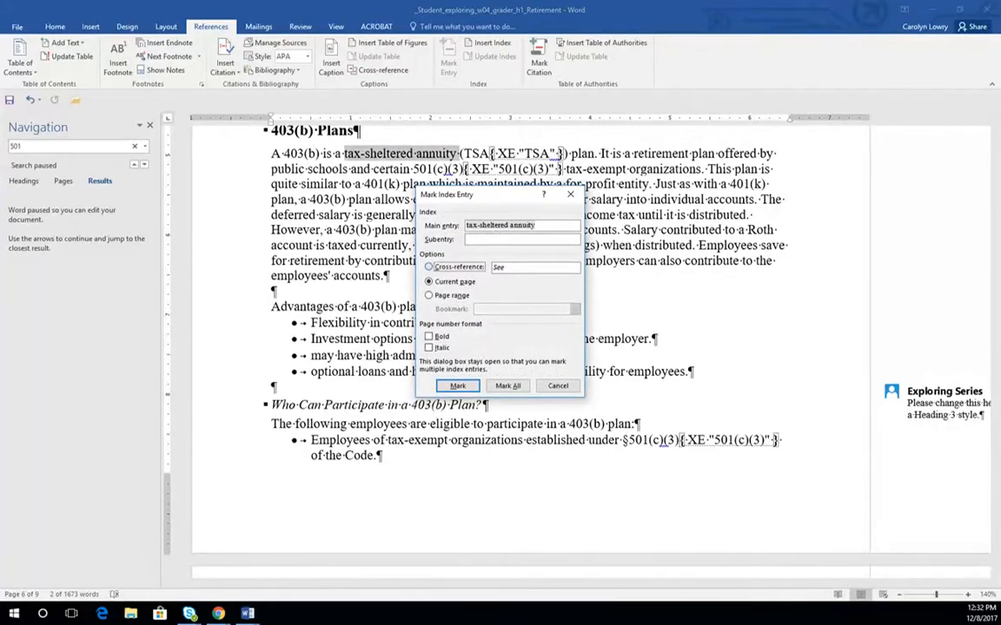
click(499, 267)
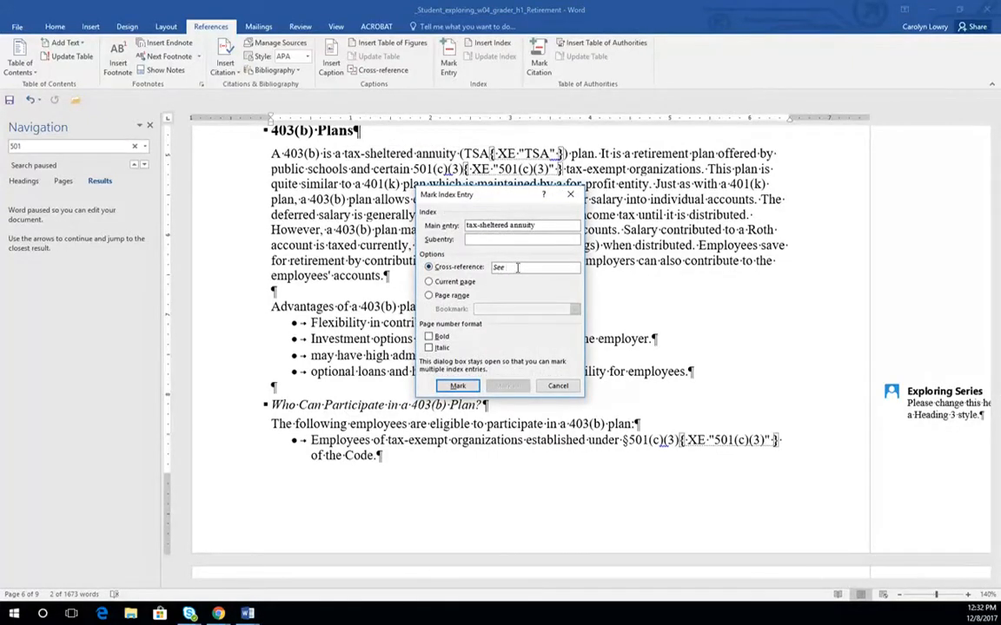
text(TSA)
click(458, 386)
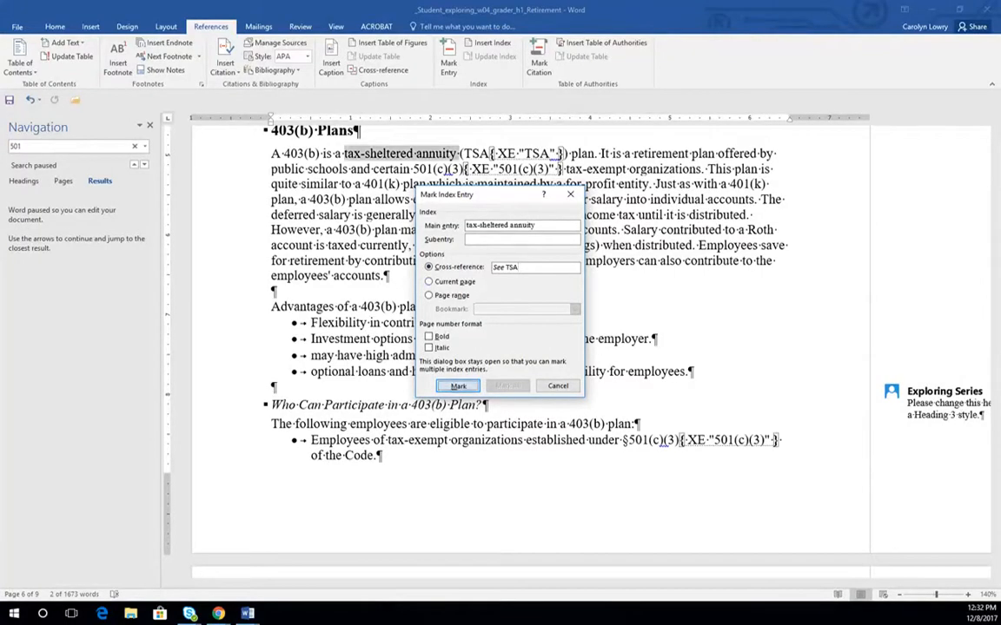
click(557, 386)
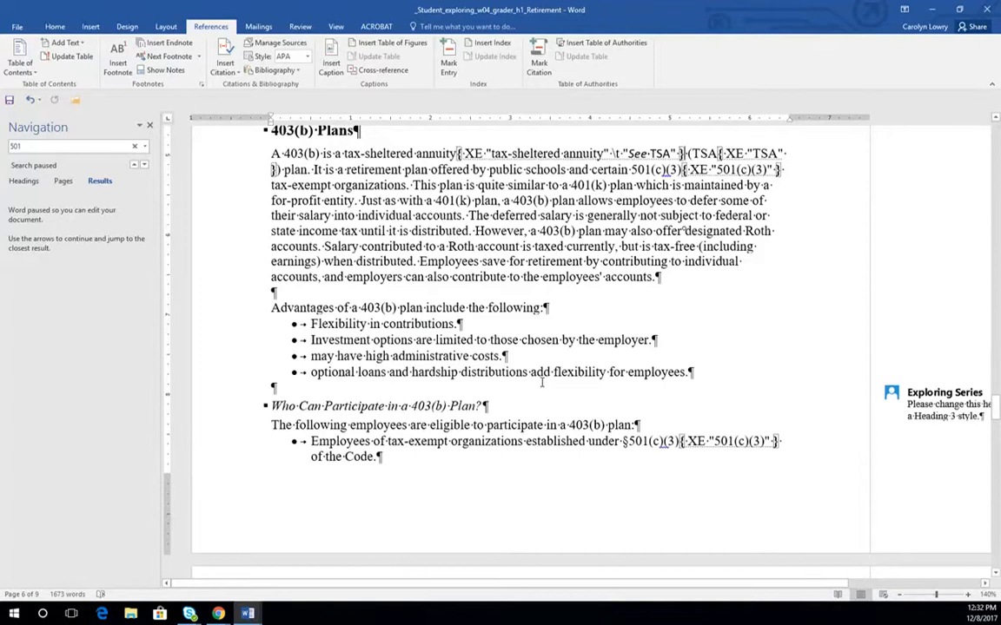
Update the index on the page before the works cited to include the newly marked entries.
key(ctrl+End)
scroll(539, 384, down, 1)
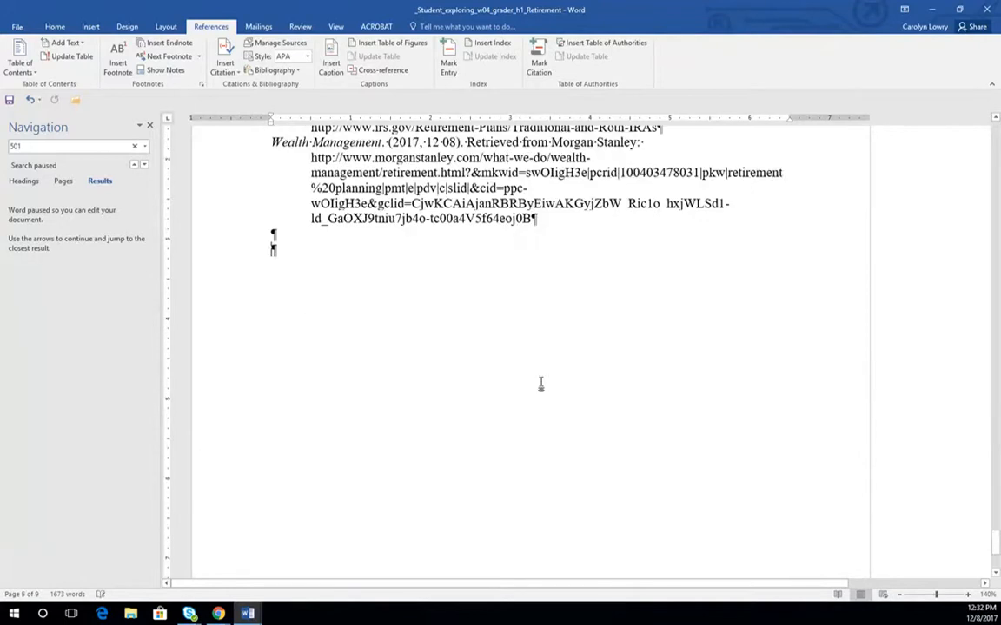
scroll(512, 360, up, 8)
scroll(499, 363, up, 15)
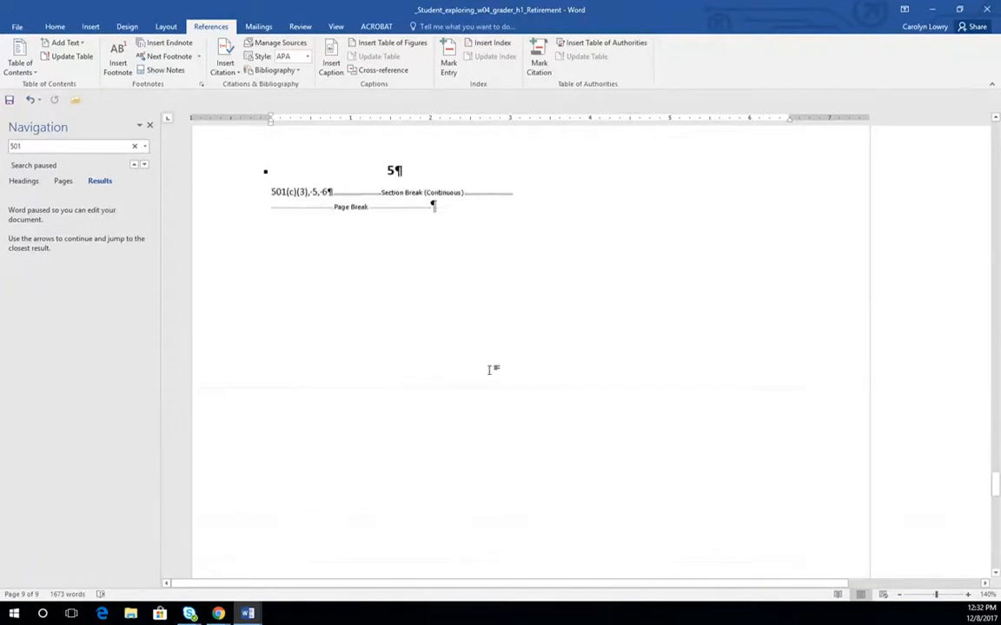
click(315, 406)
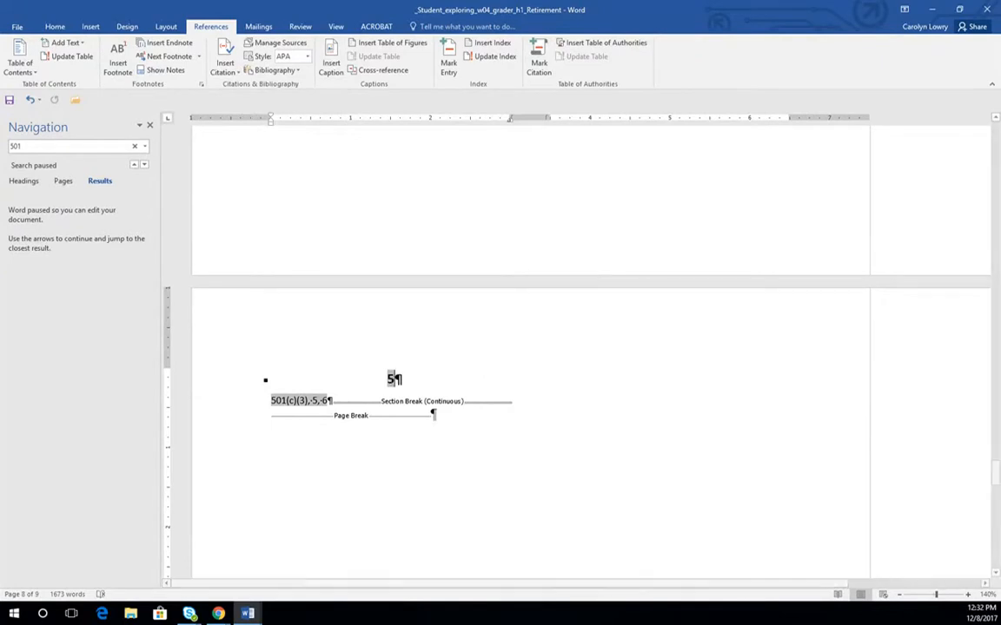
click(492, 43)
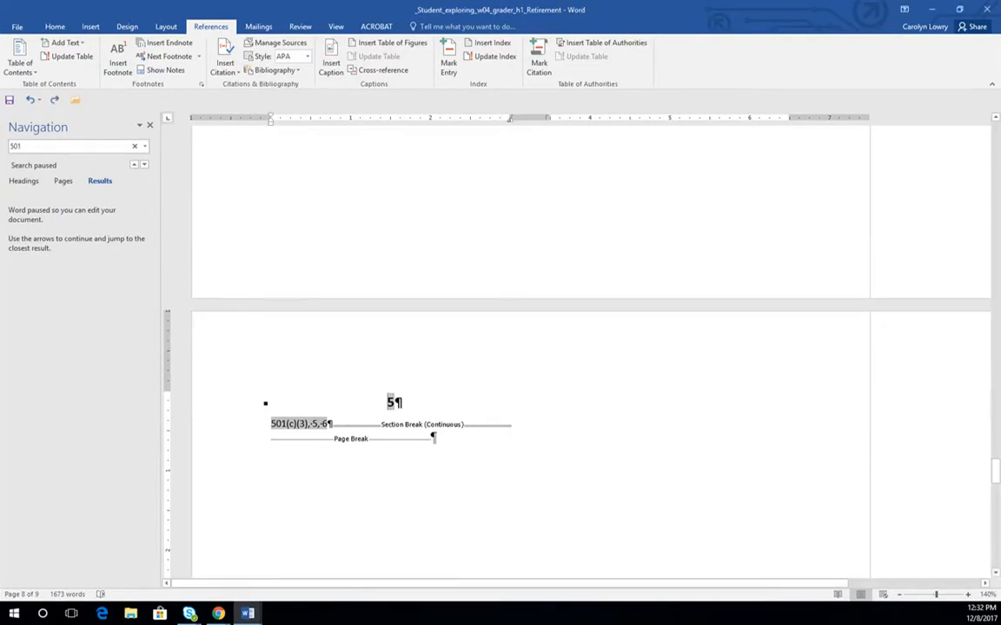
right_click(389, 403)
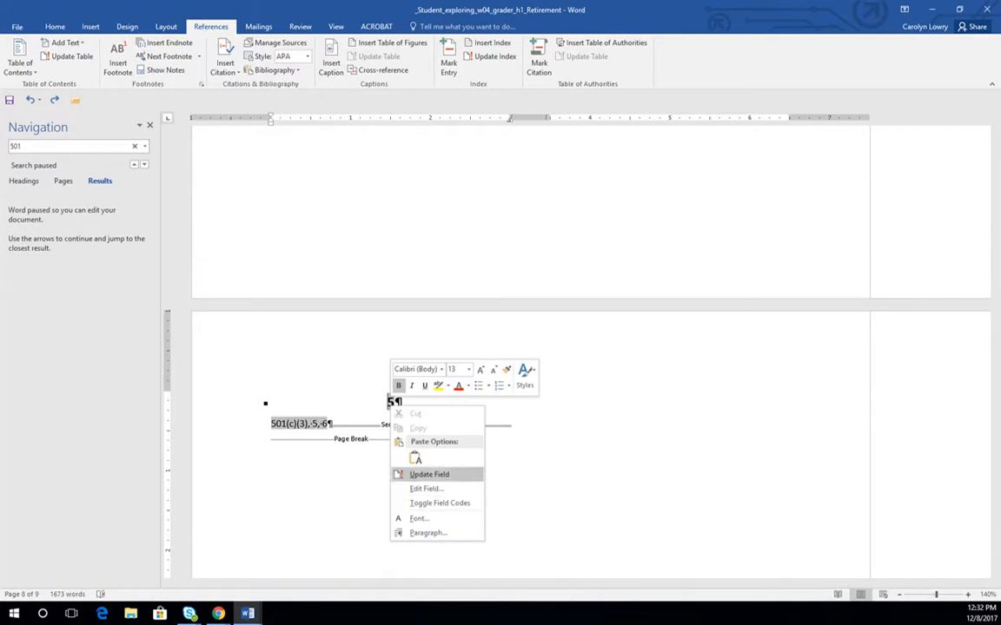
click(429, 474)
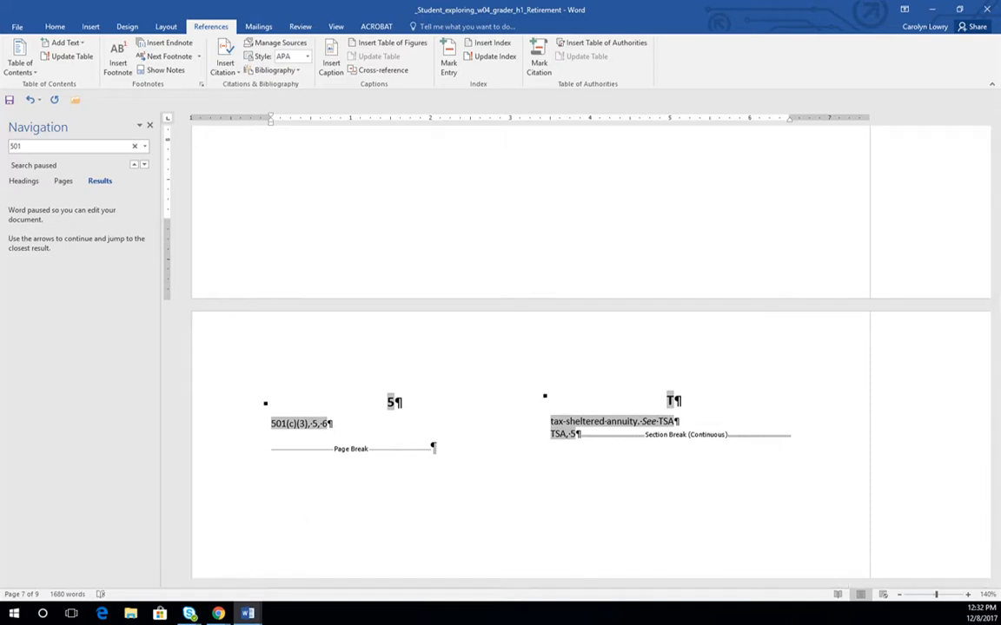
scroll(591, 347, down, 1)
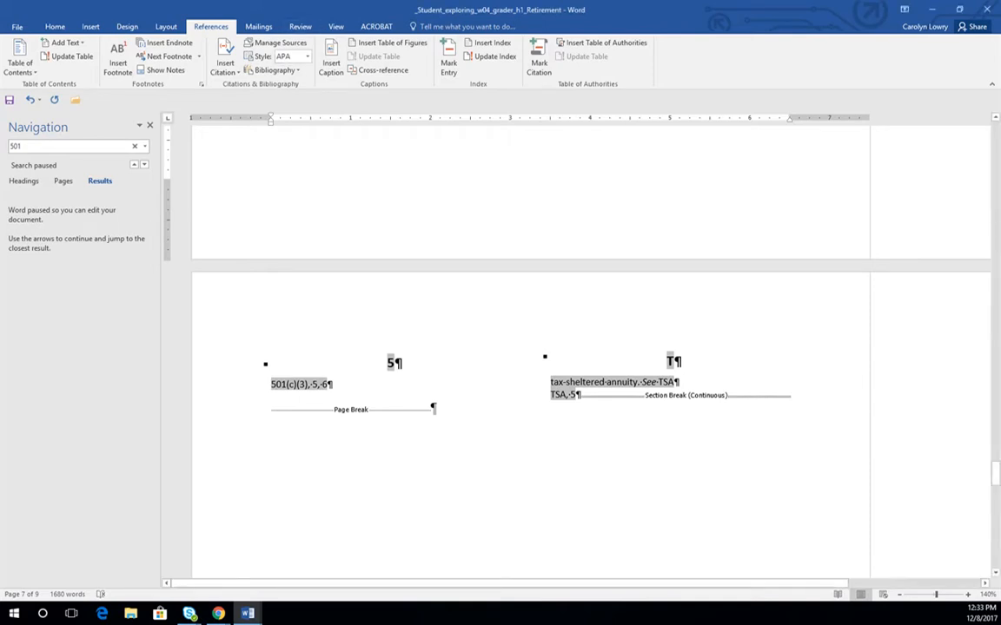
click(300, 26)
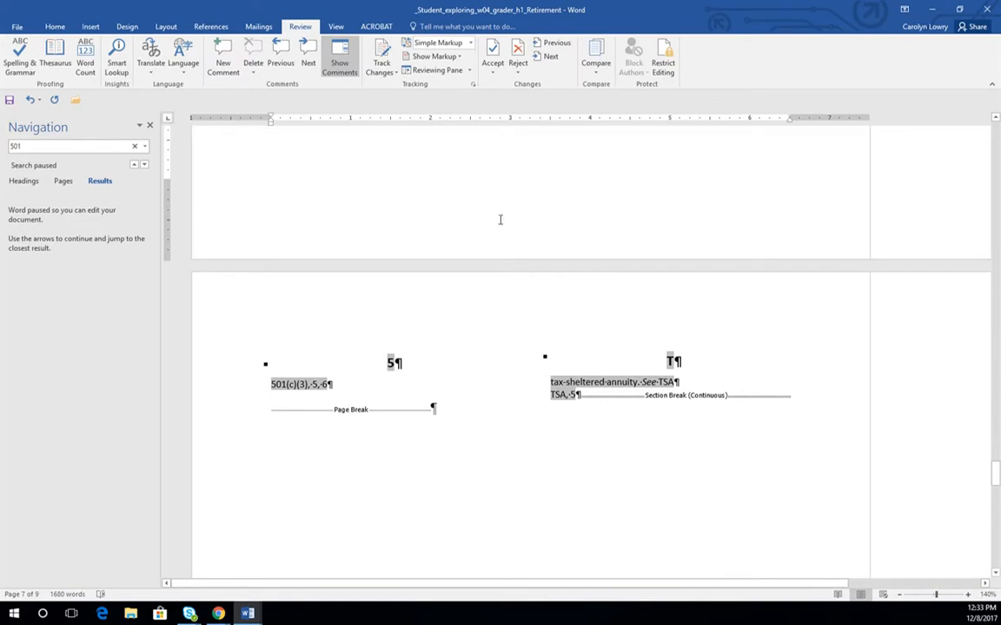
click(211, 26)
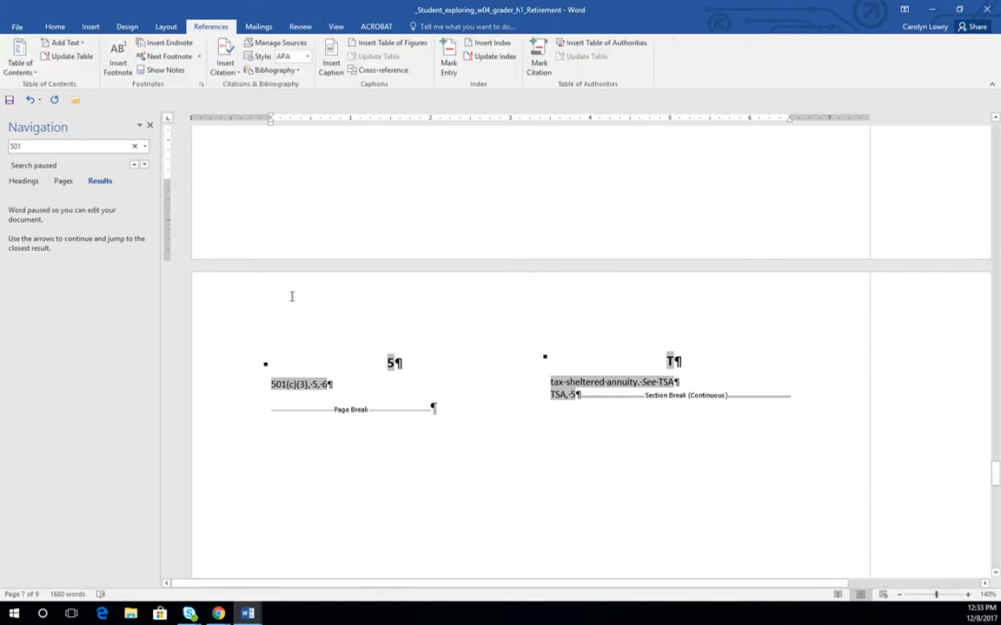